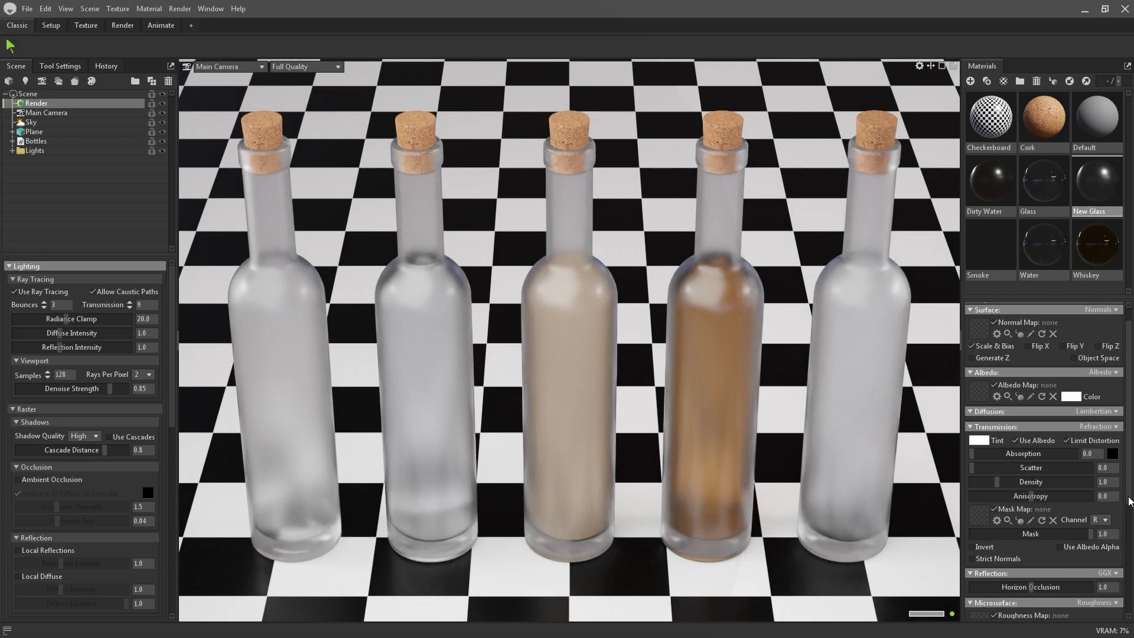
Set the bottle glass roughness to 0 for clear glass, then switch transmission to subsurface scattering.
scroll(1130, 501, down, 3)
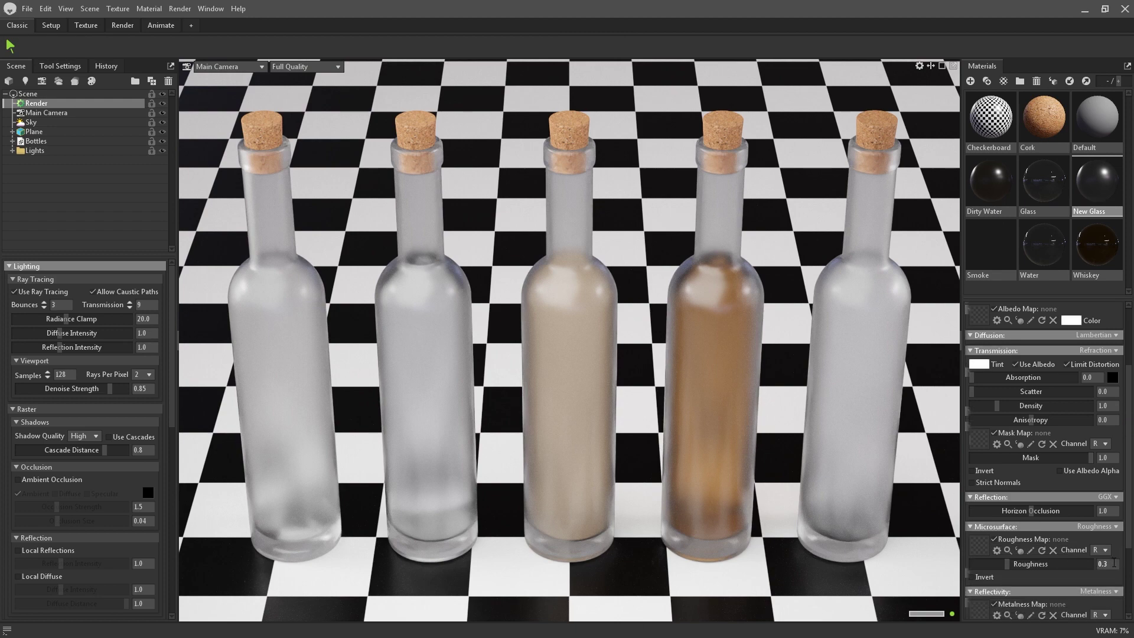
key(Return)
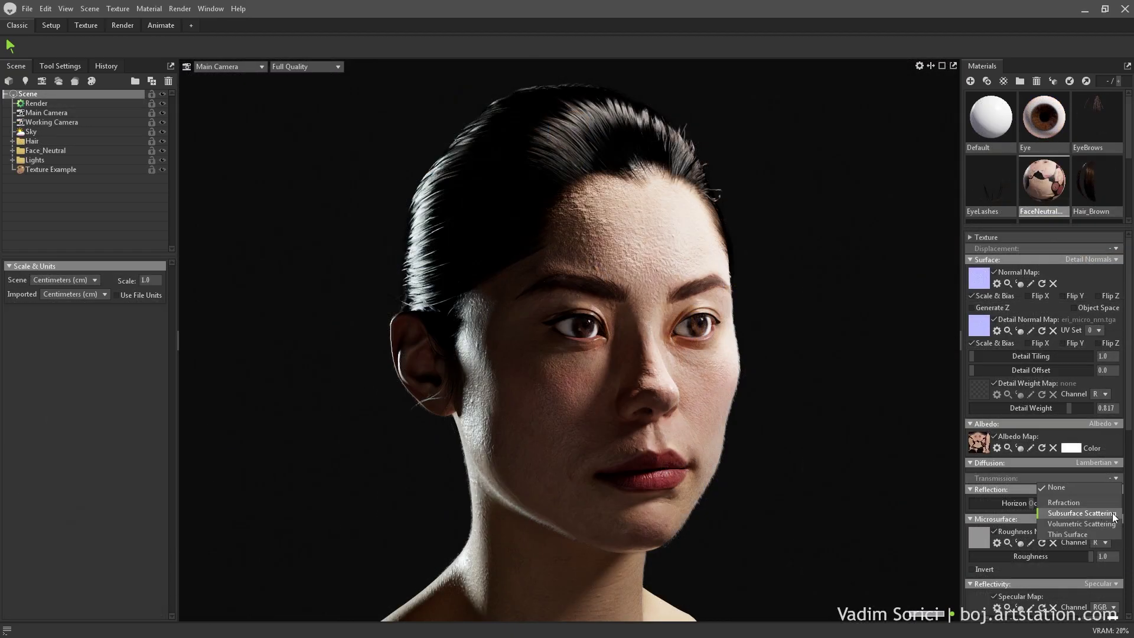
click(1081, 513)
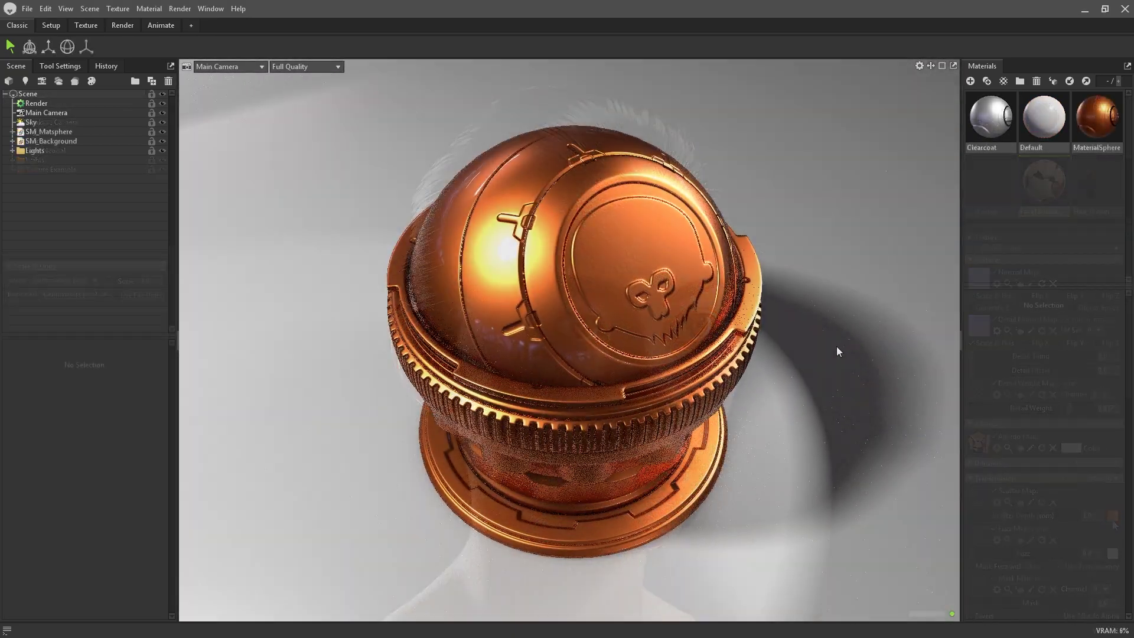
Apply Wool to the upper cloth and Wool Herringbone to the lower cloth.
drag(837, 346, 633, 297)
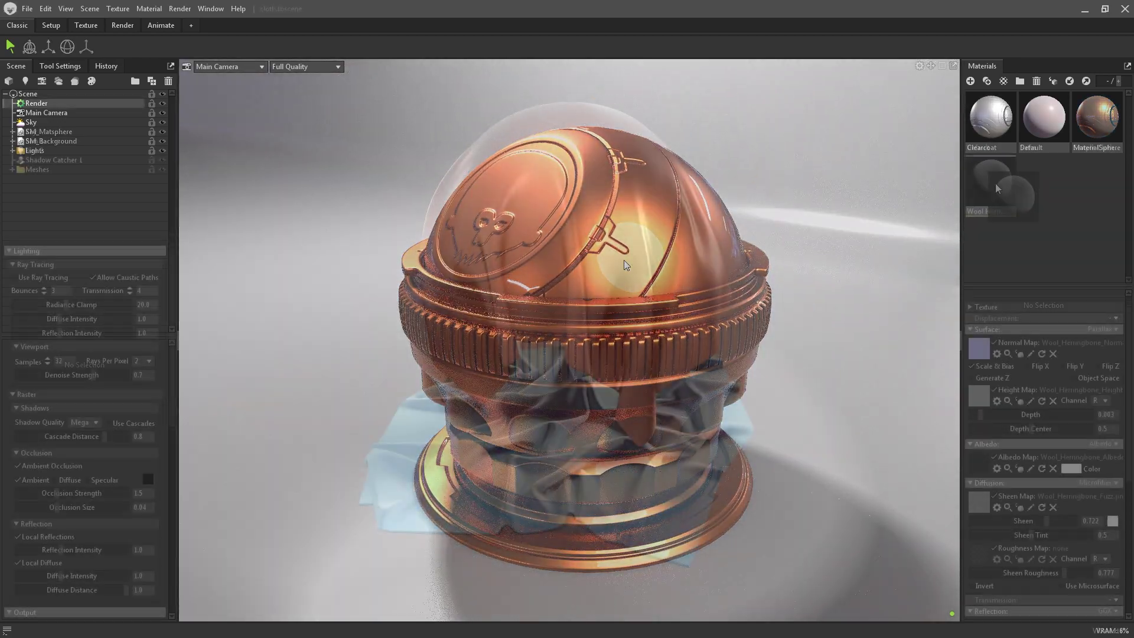
drag(994, 184, 673, 262)
drag(965, 158, 573, 437)
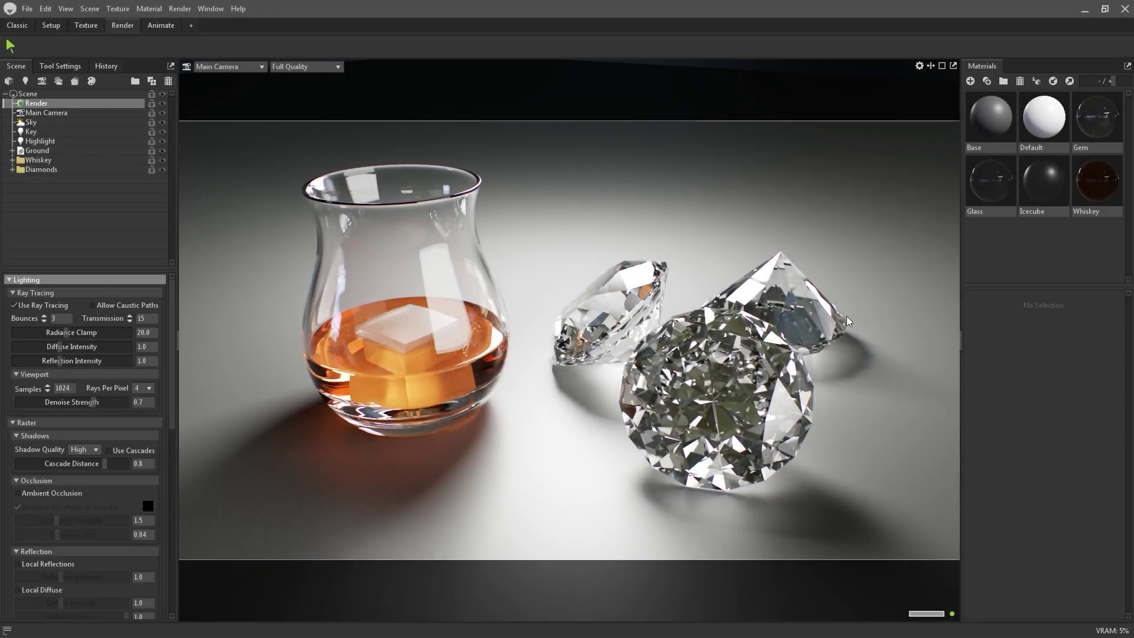
Enable Allow Caustic Paths, set a red ambient occlusion colour, and check the resolution presets.
click(92, 306)
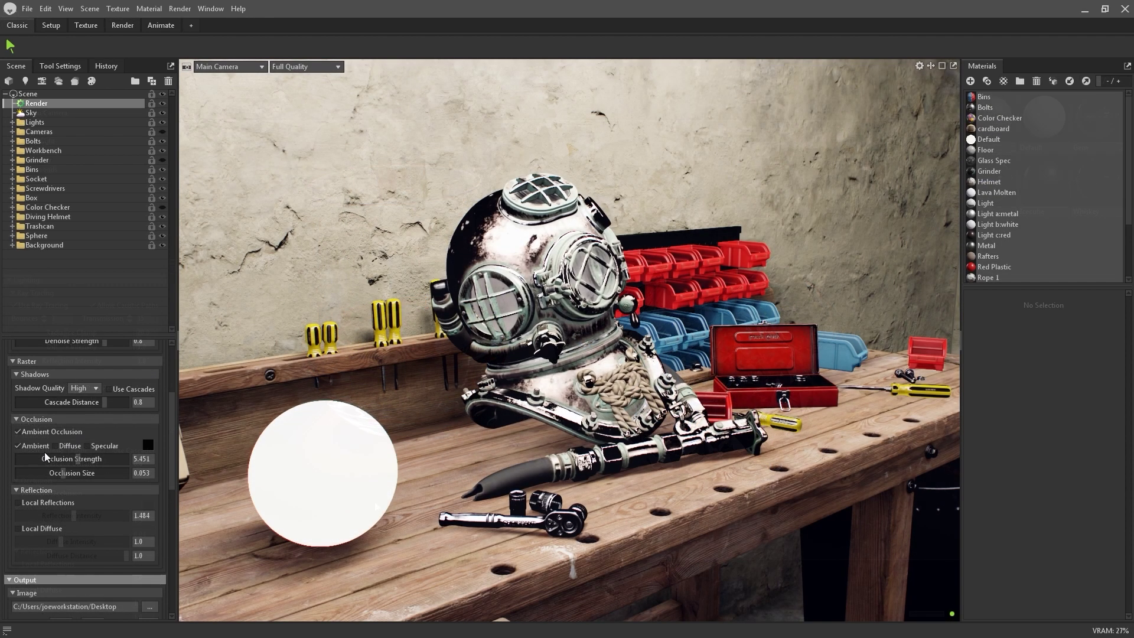
click(148, 445)
drag(489, 239, 787, 414)
click(828, 449)
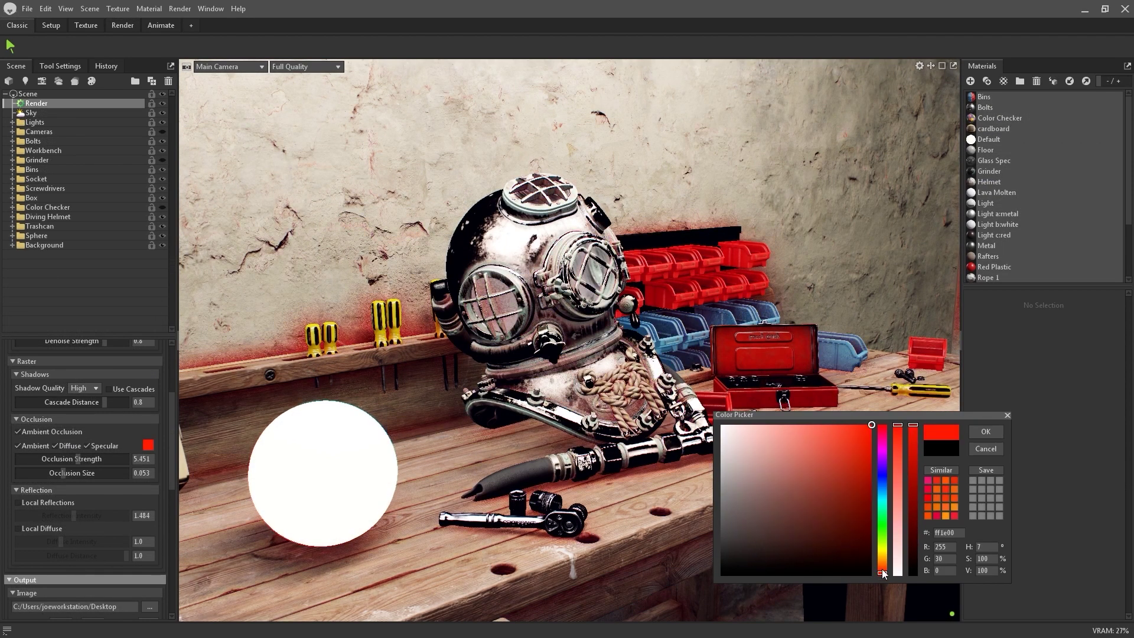
click(983, 430)
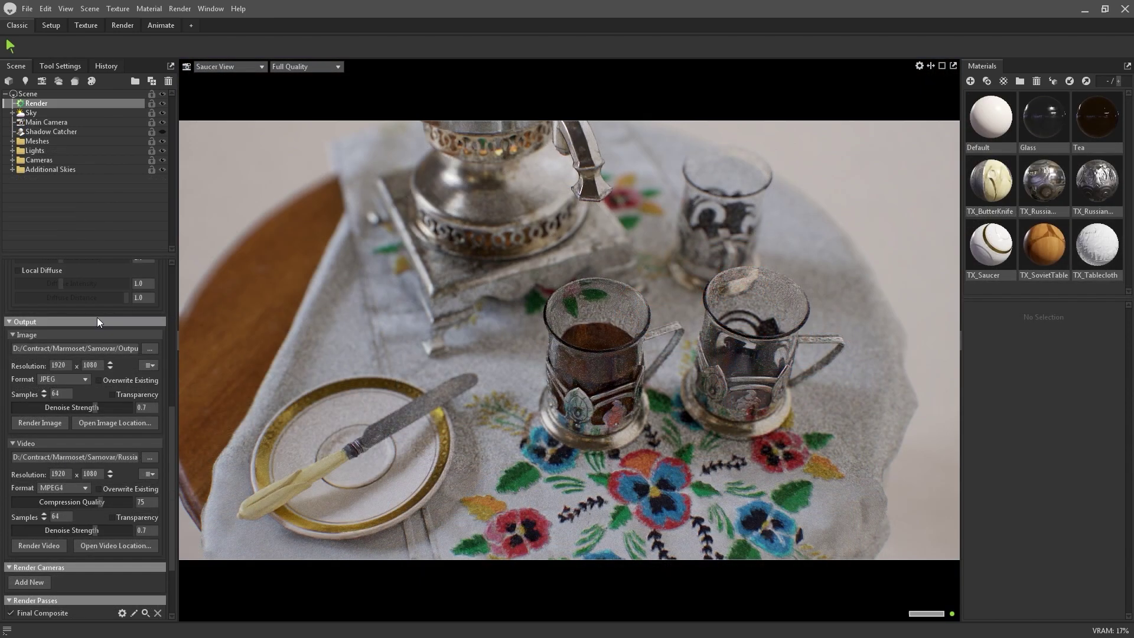
click(148, 365)
click(121, 423)
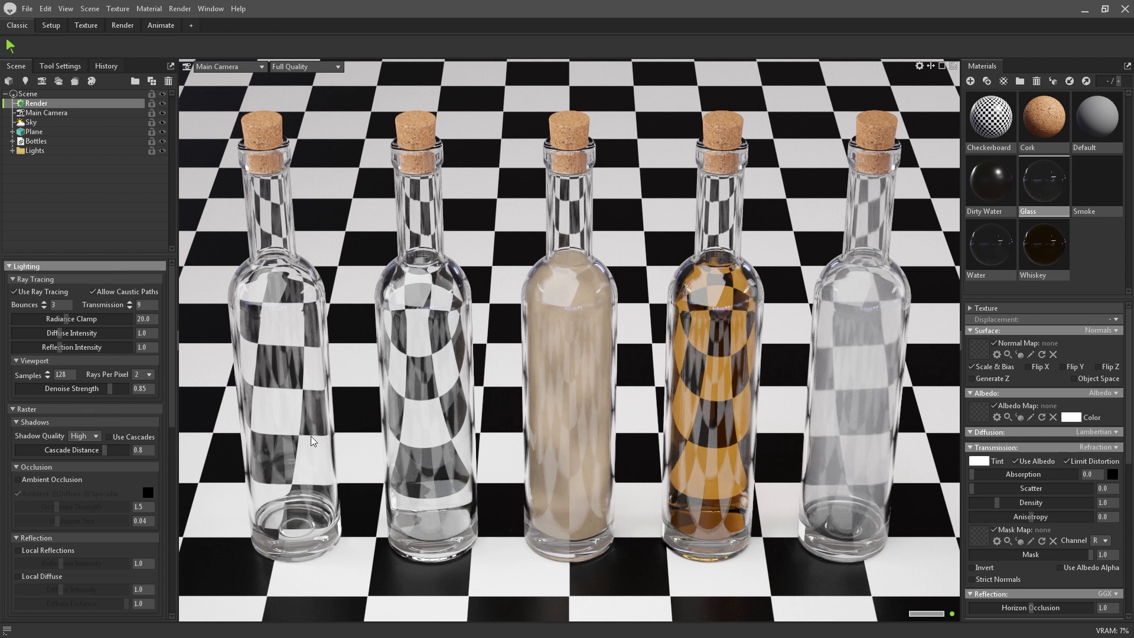
Create a material named 'New Glass' and apply it to all five bottles.
click(971, 82)
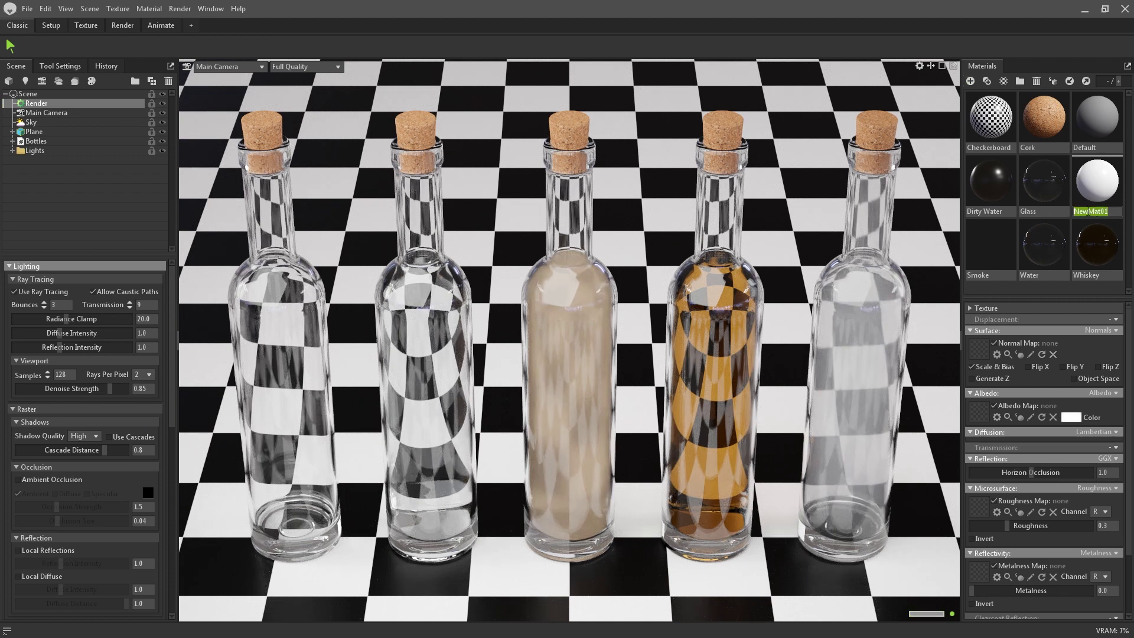
text(New Glass)
drag(1093, 207, 733, 177)
drag(1097, 181, 567, 236)
drag(1097, 180, 330, 250)
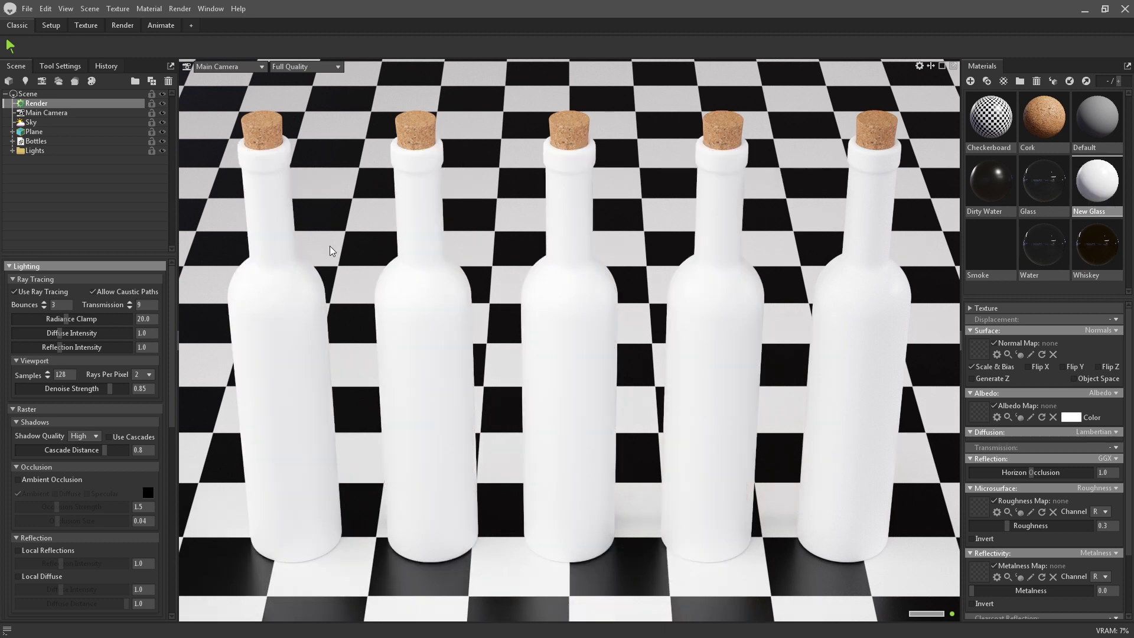
Set New Glass transmission to Refraction and its roughness to 0.
scroll(1130, 423, down, 3)
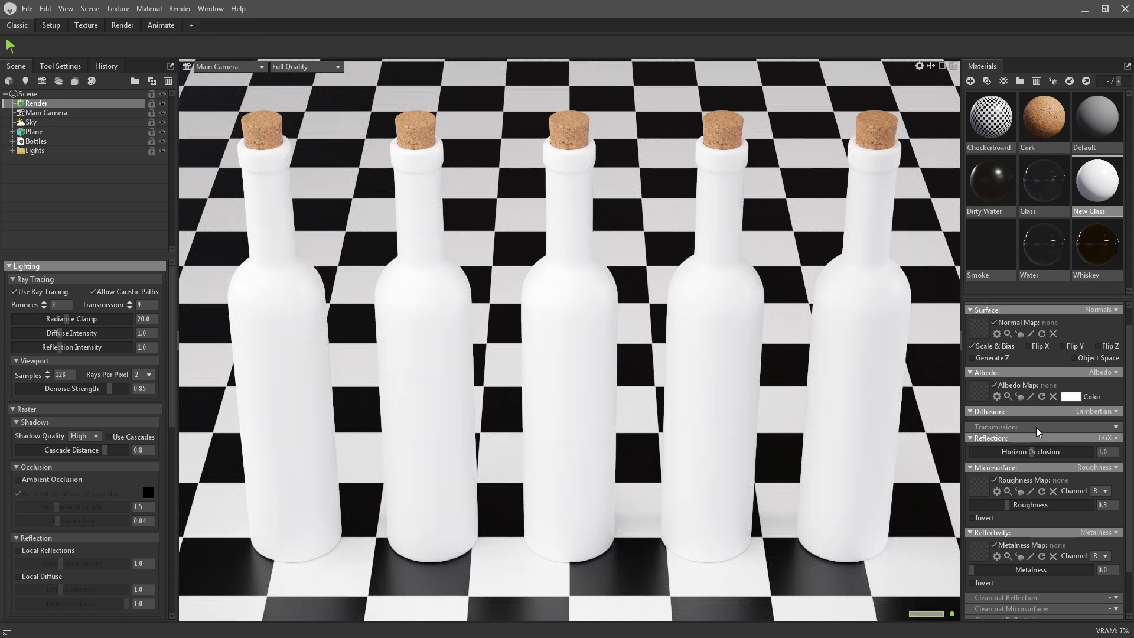
click(1116, 427)
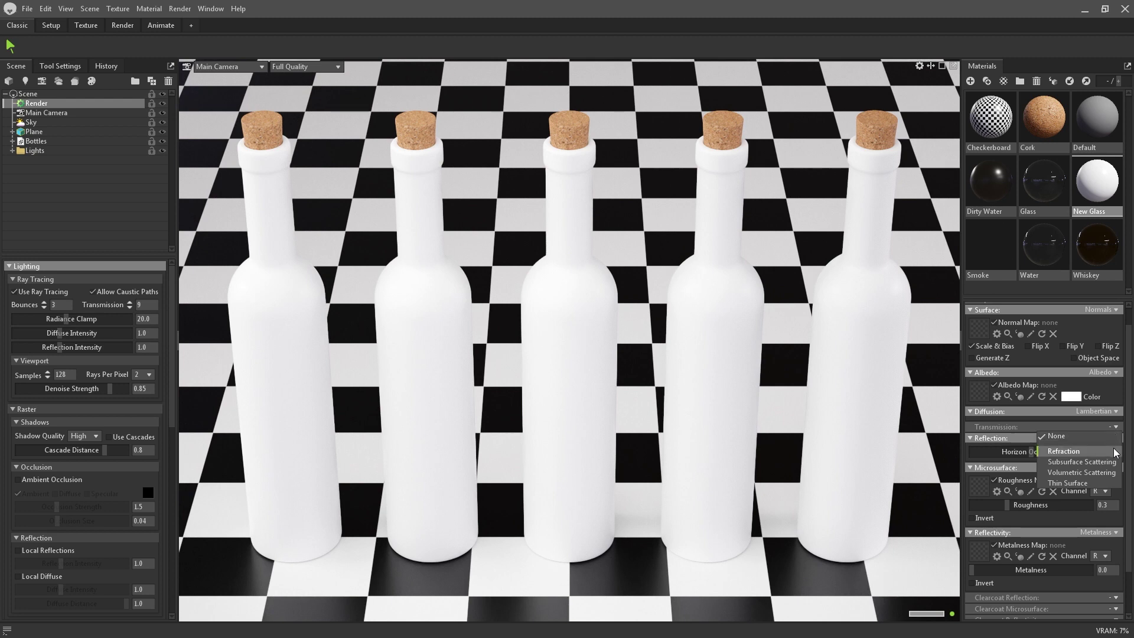
click(1063, 451)
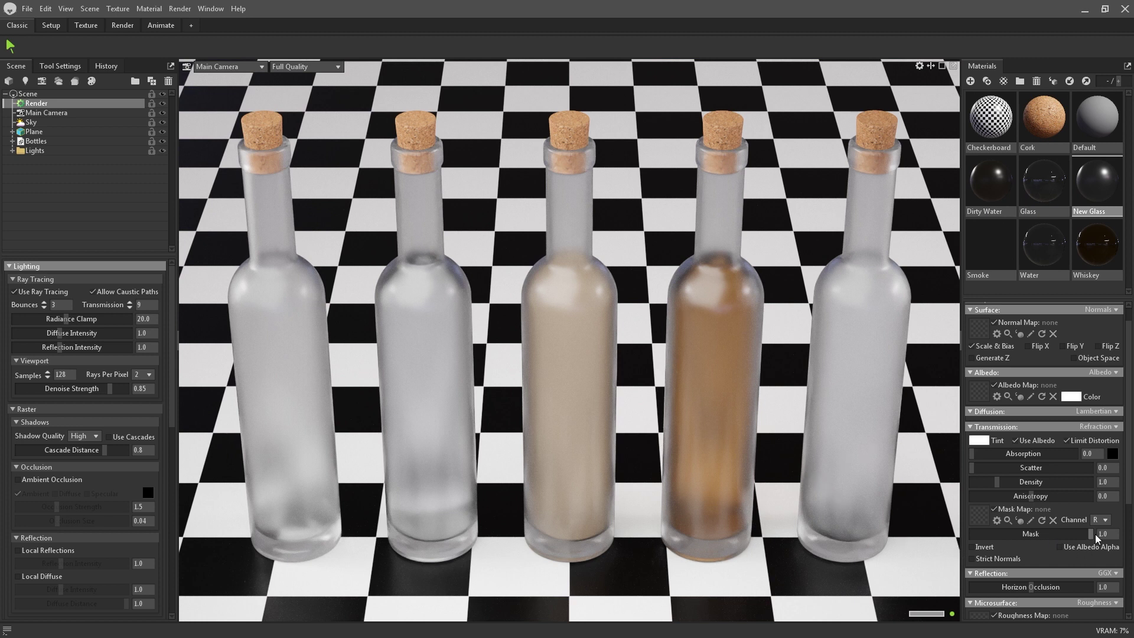
drag(1130, 500, 1130, 543)
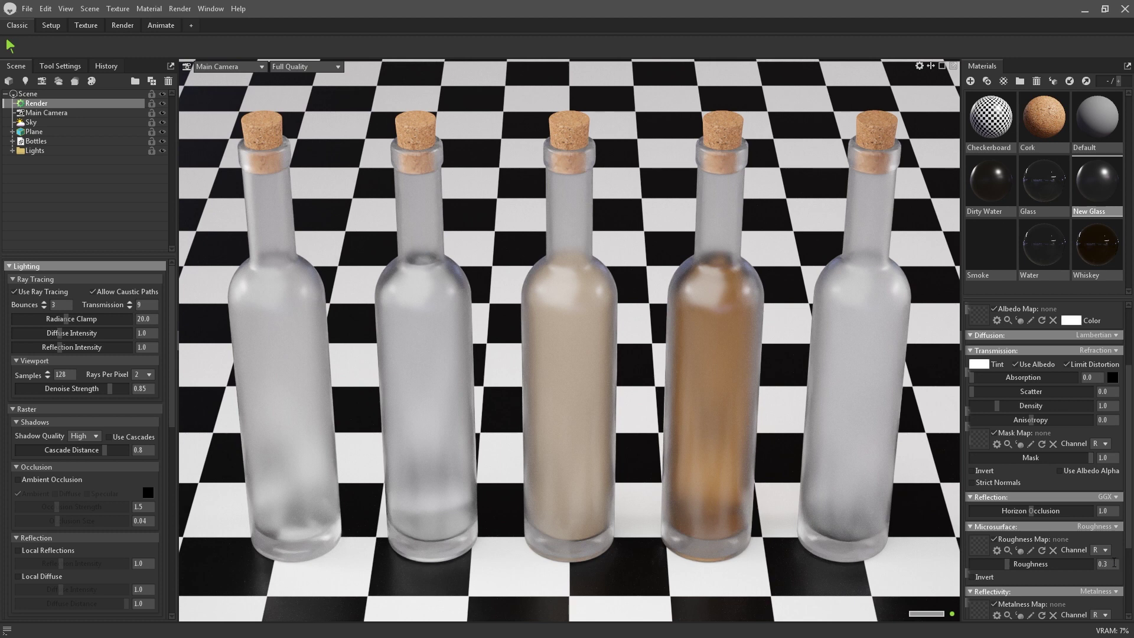
key(Return)
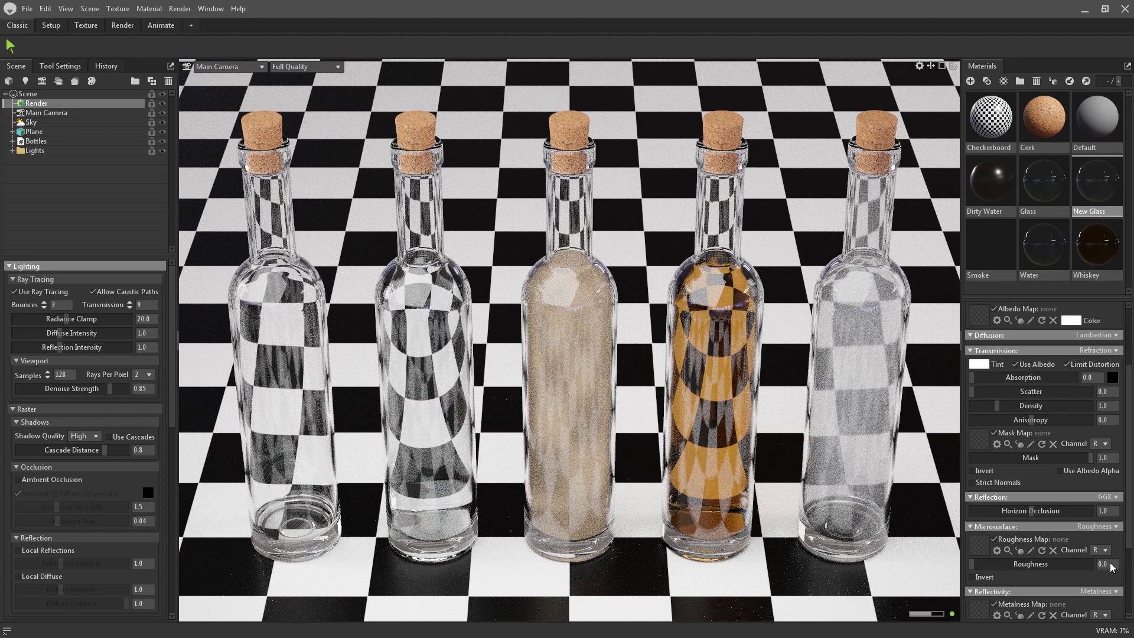
drag(1129, 543, 1127, 516)
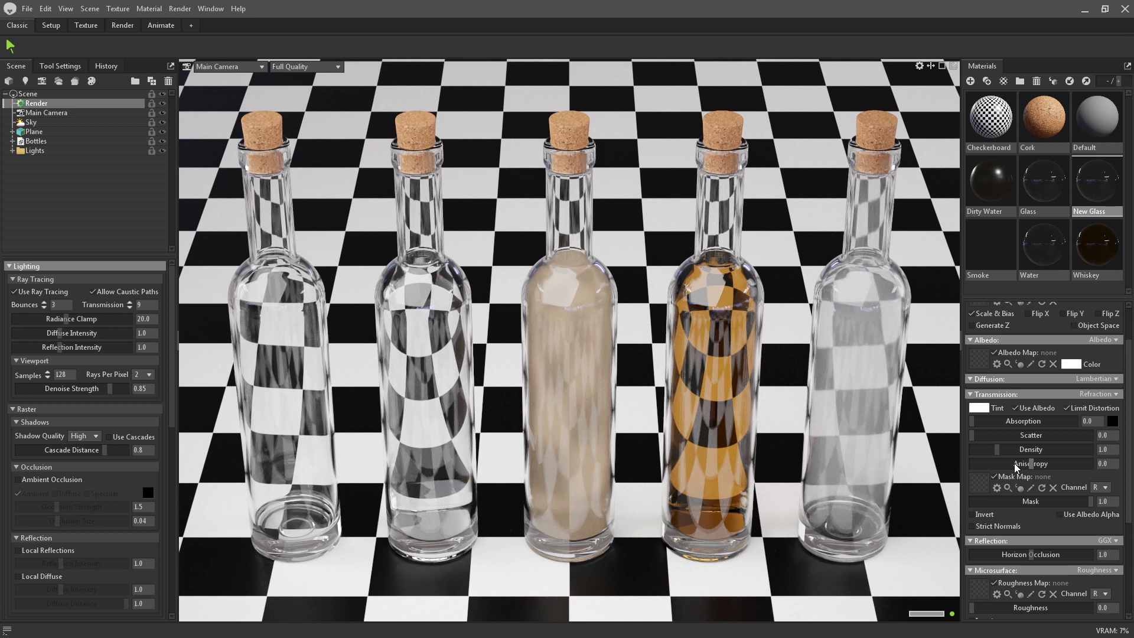
Review the Smoke and Dirty Water materials, then set Whiskey's Scatter to 0.5.
click(986, 269)
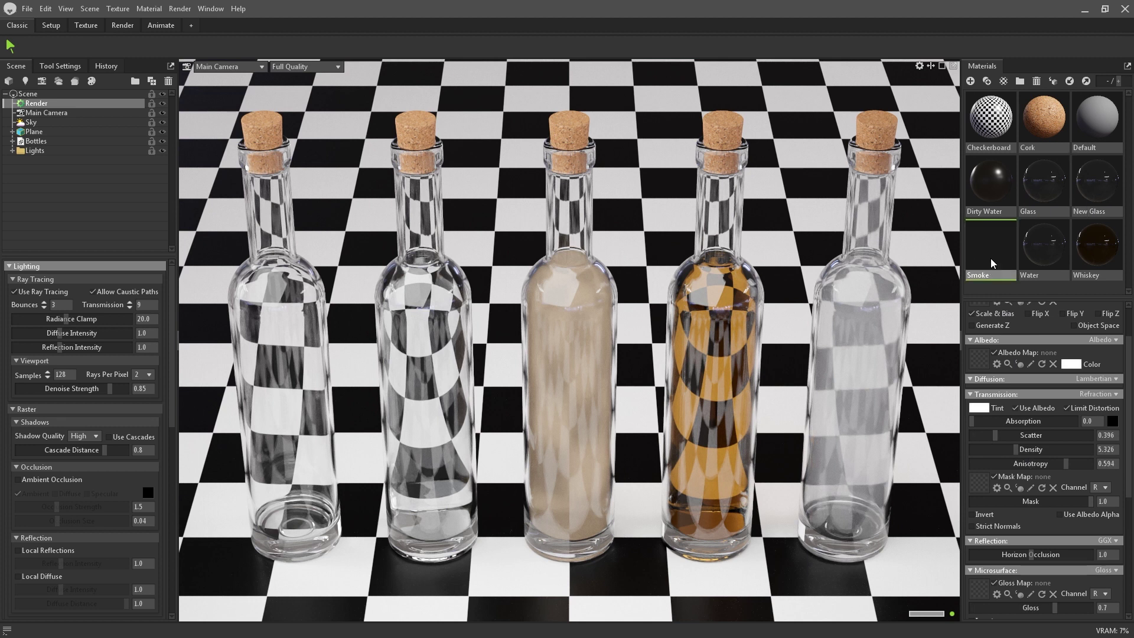
click(993, 192)
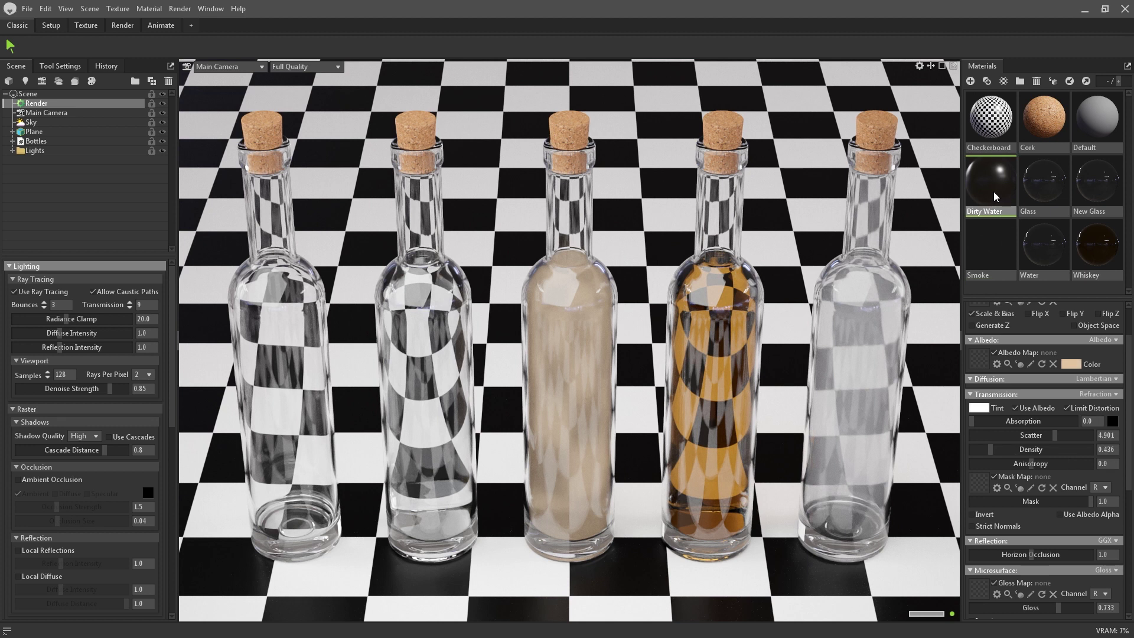
click(1097, 265)
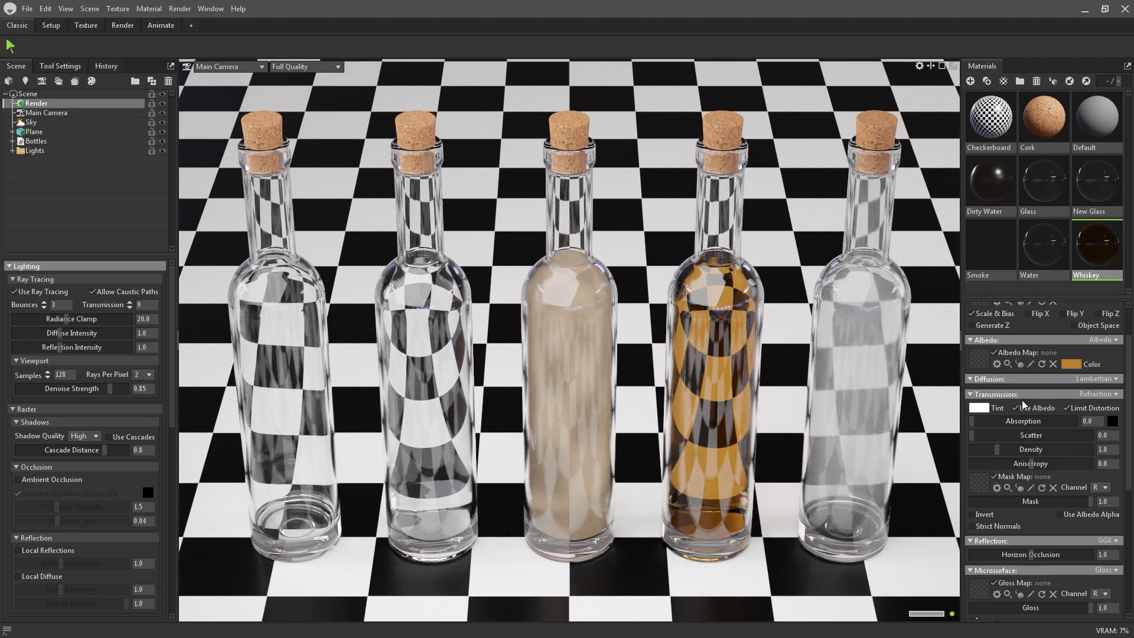
key(BackSpace)
text(5)
key(Return)
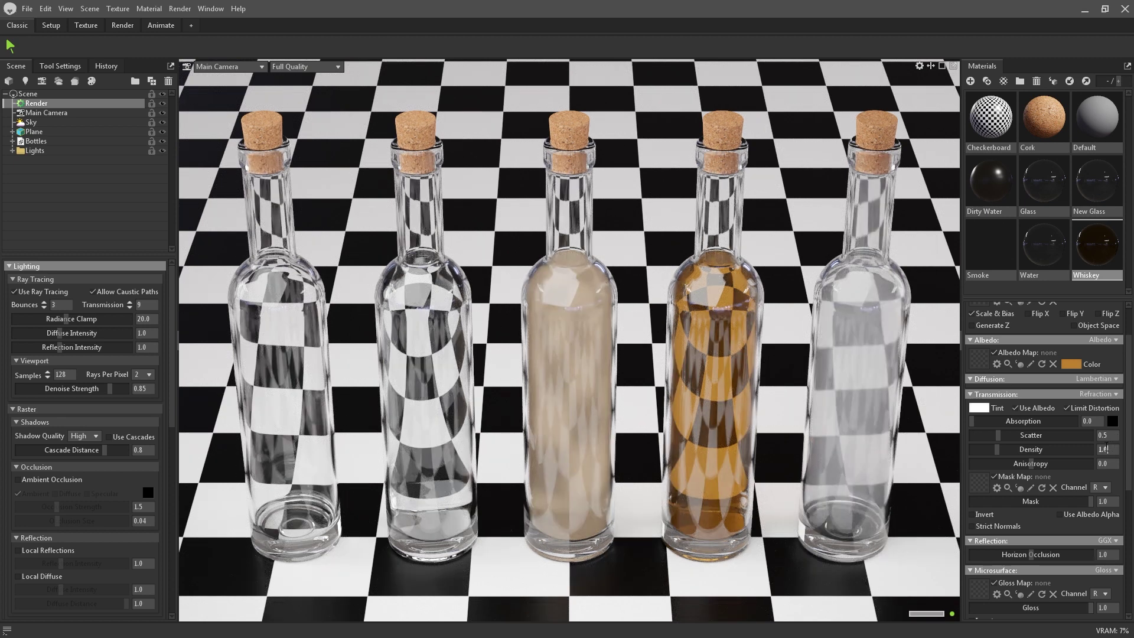
Set Whiskey's transmission Density to 5.0 and Anisotropy to 0.6.
click(1092, 449)
text(5)
key(Return)
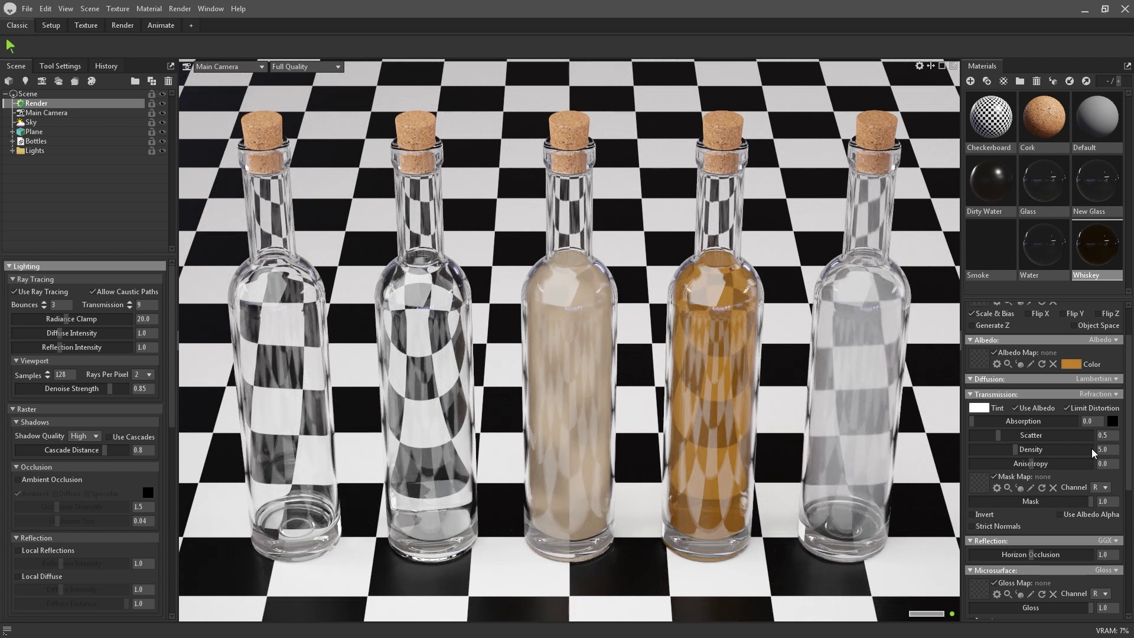
click(1110, 462)
text(0.6)
key(Return)
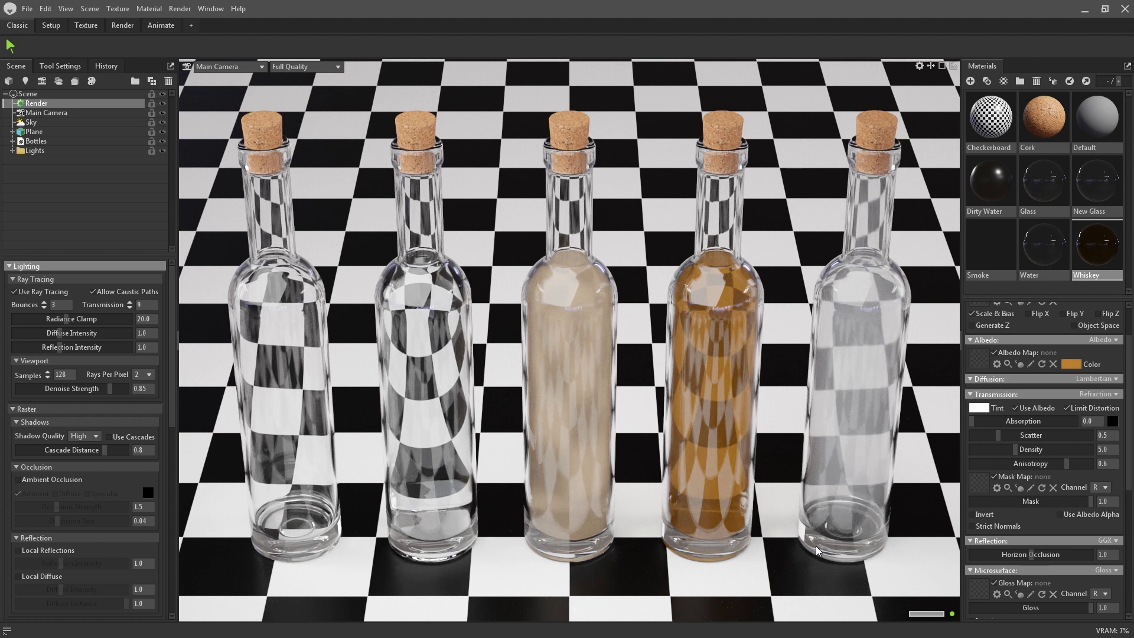
Change the Whiskey liquid colour's hue to red.
click(1069, 365)
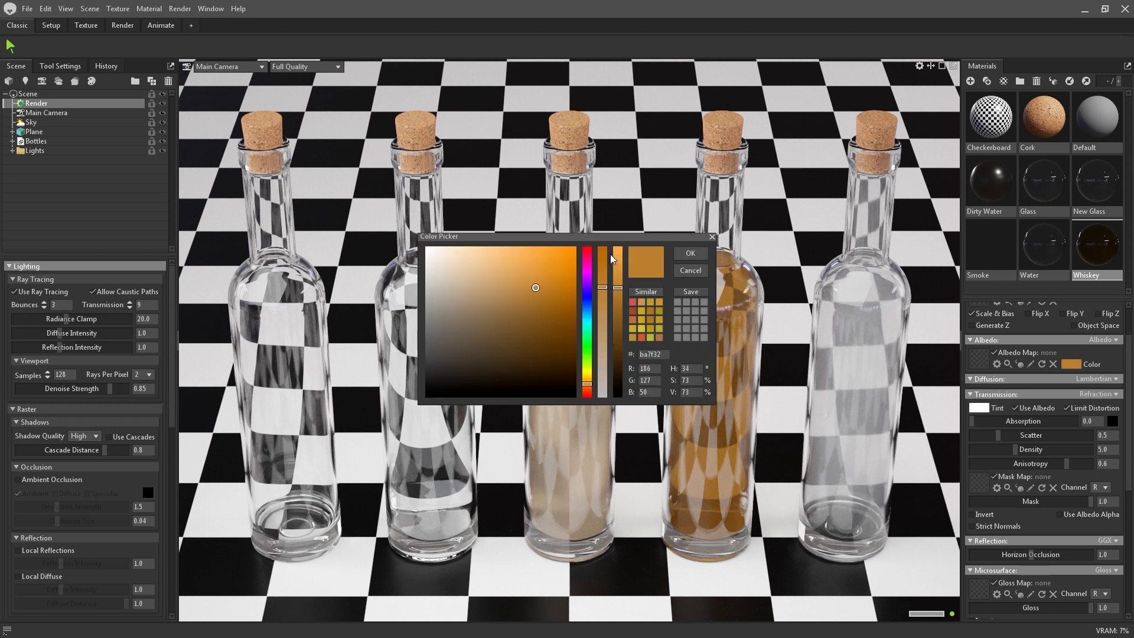
click(587, 251)
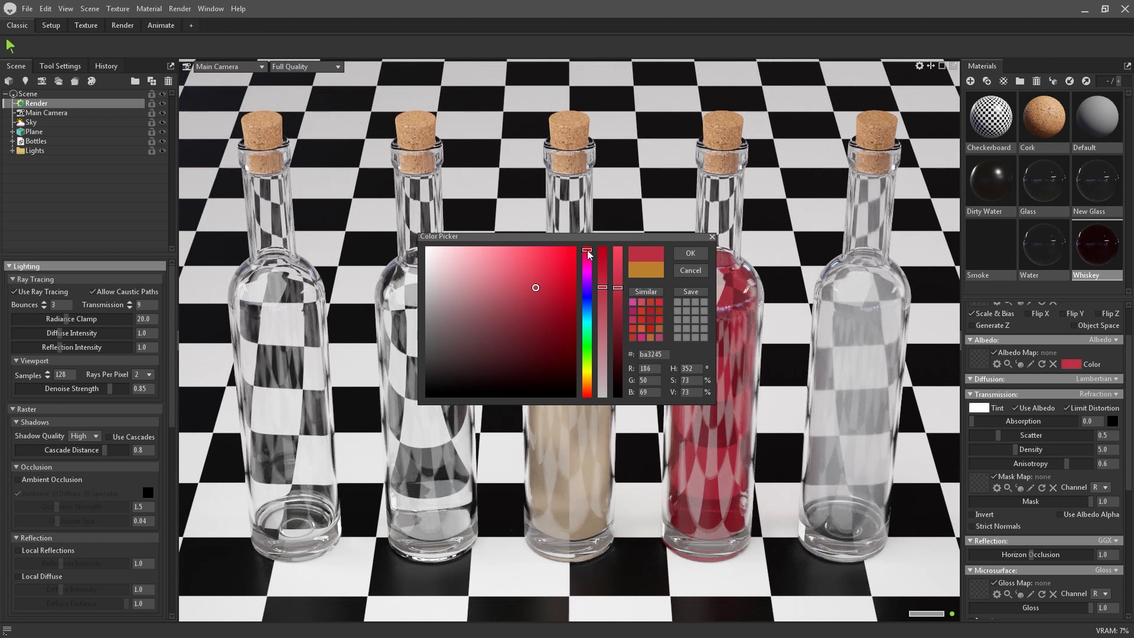
click(703, 260)
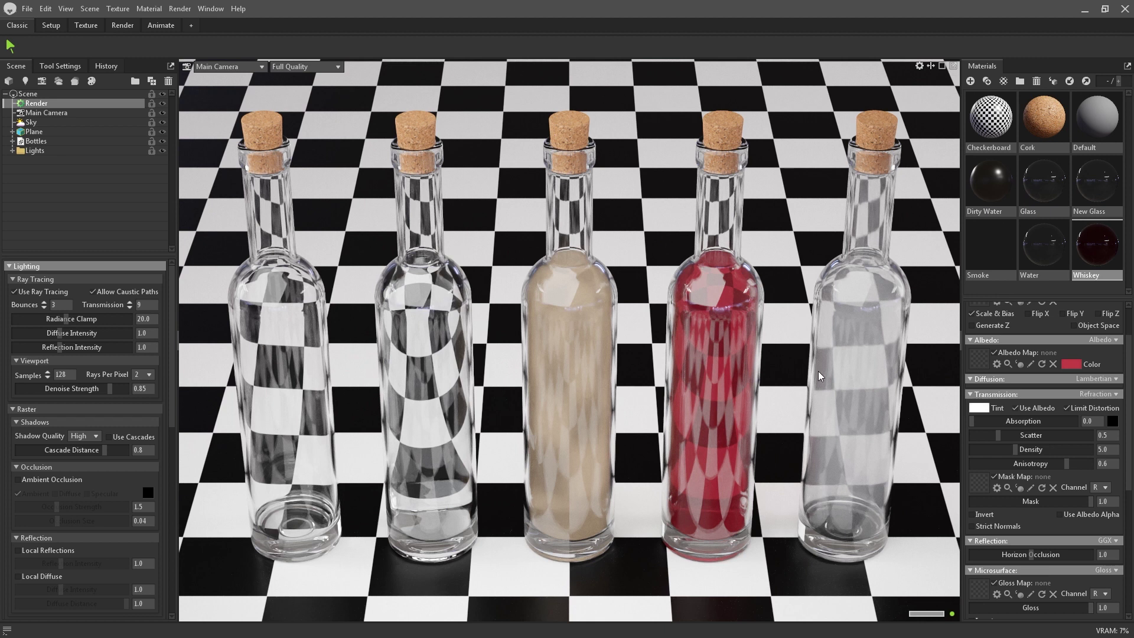
Uncheck Use Albedo and set the Whiskey transmission tint to deep blue #2f32c0.
click(1040, 409)
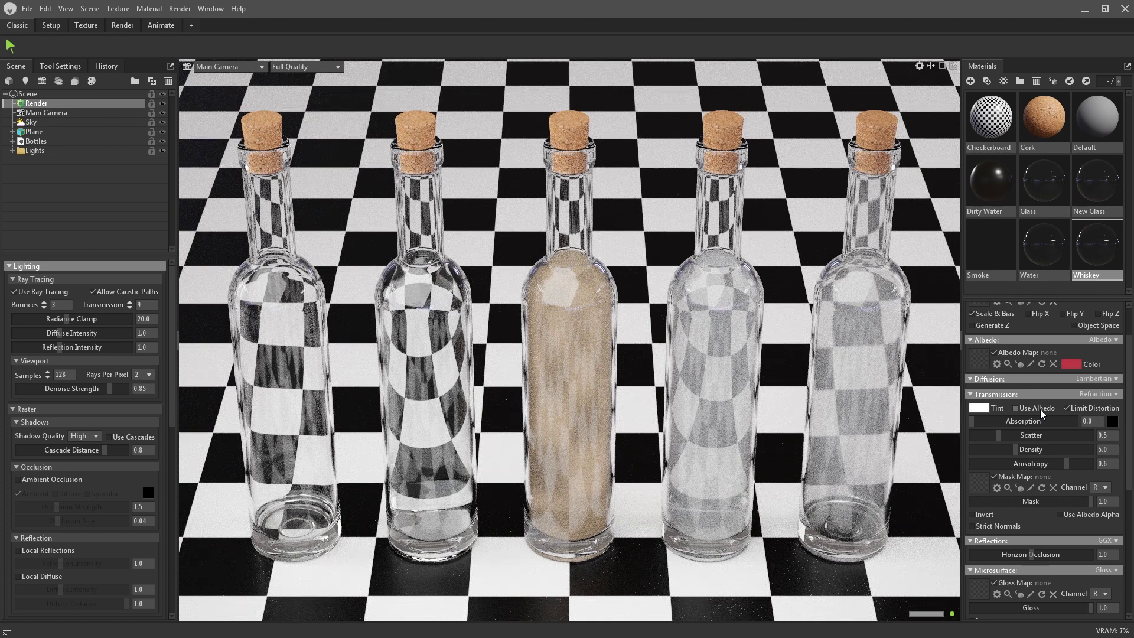
click(983, 409)
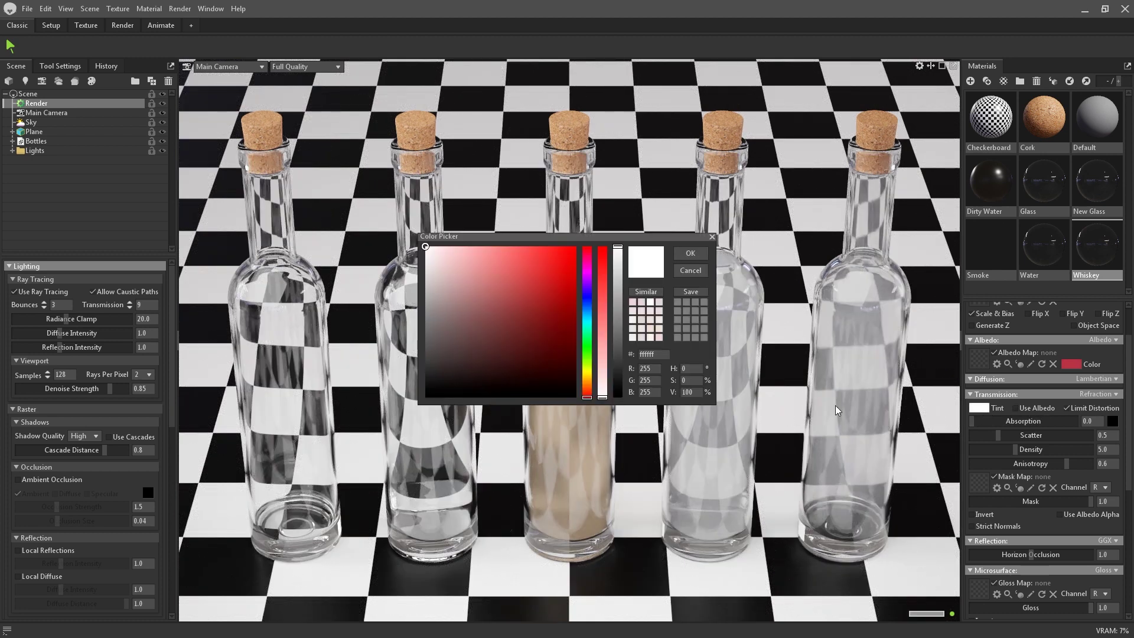
click(587, 296)
click(540, 283)
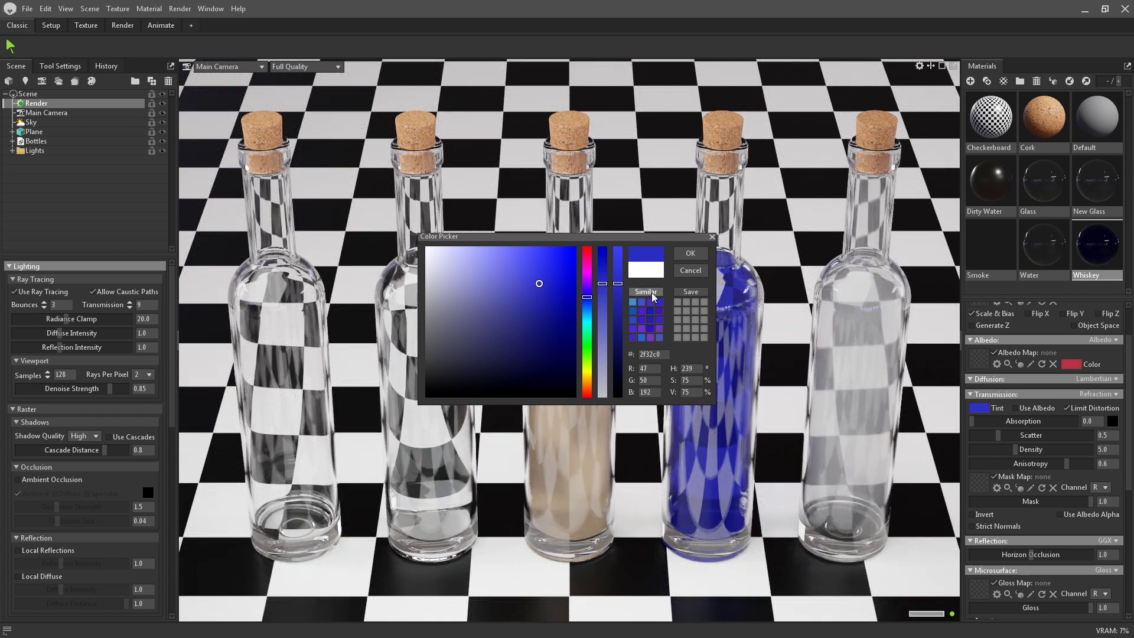
click(703, 253)
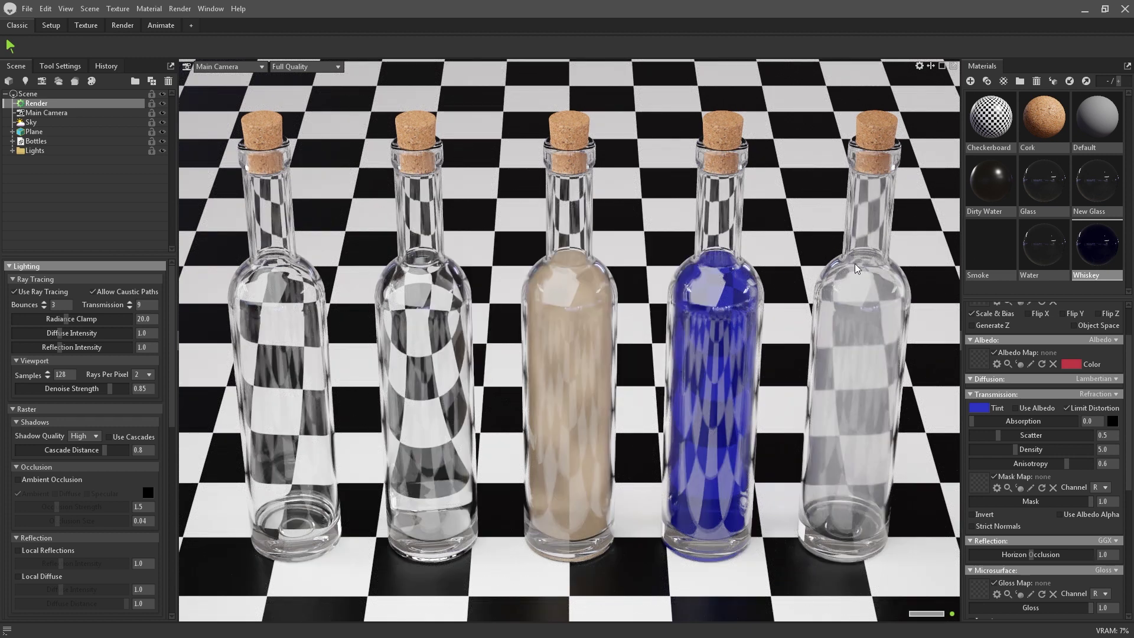
click(1101, 182)
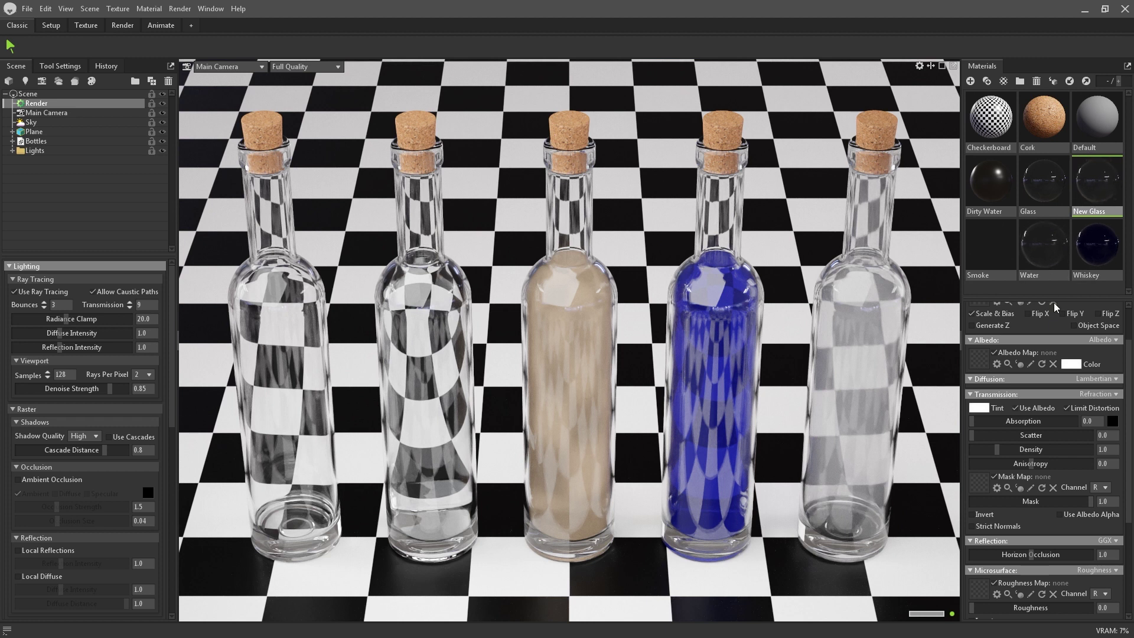
Set the New Glass Reflectivity mode to Refractive Index.
drag(1129, 461, 1131, 566)
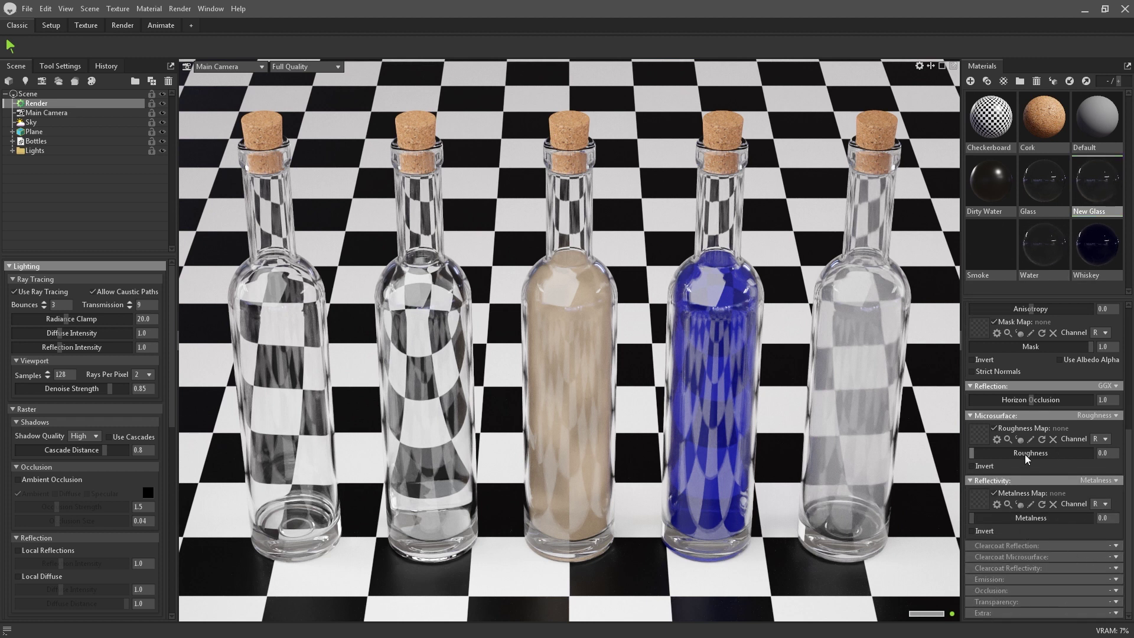
click(1118, 481)
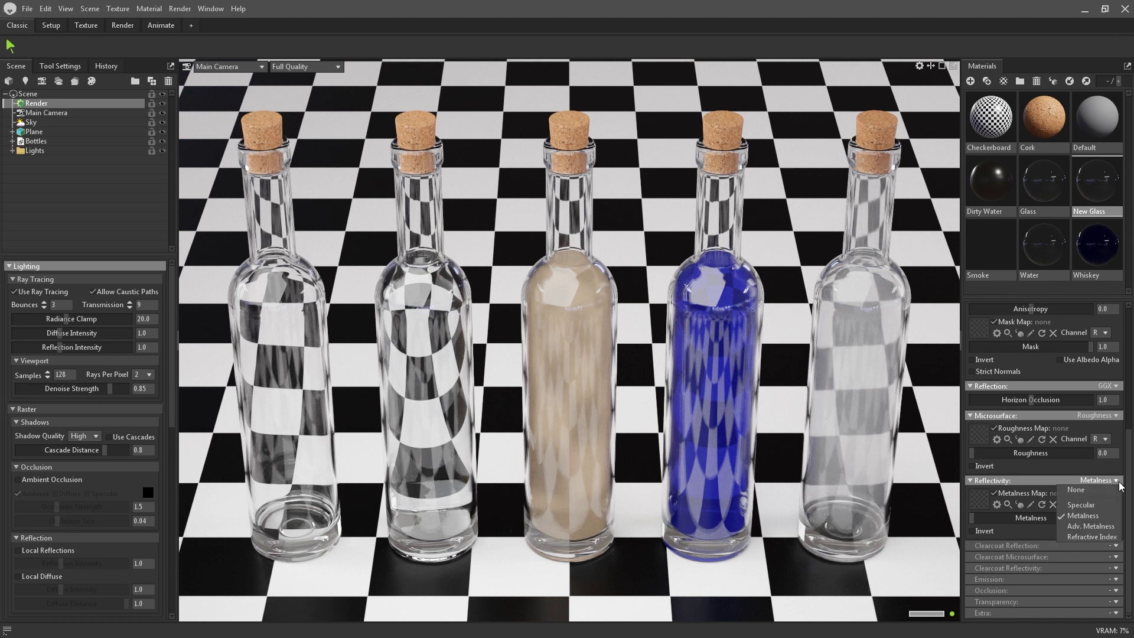
click(1082, 537)
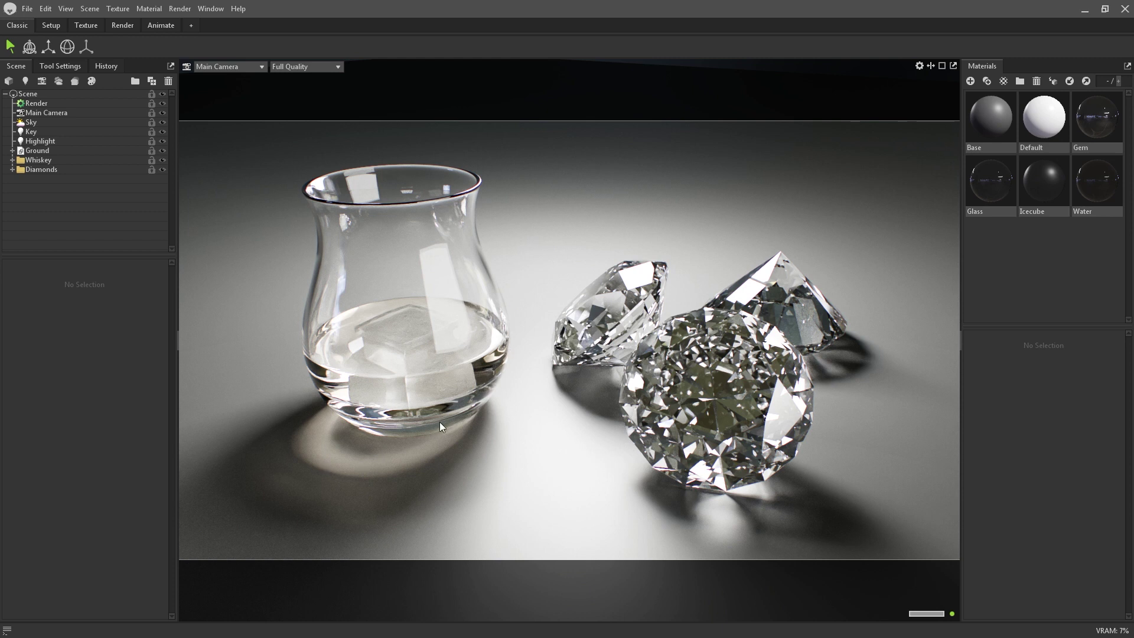
Inspect the Water material's reflectivity, then the Gem material's 2.417 refractive index.
click(1097, 180)
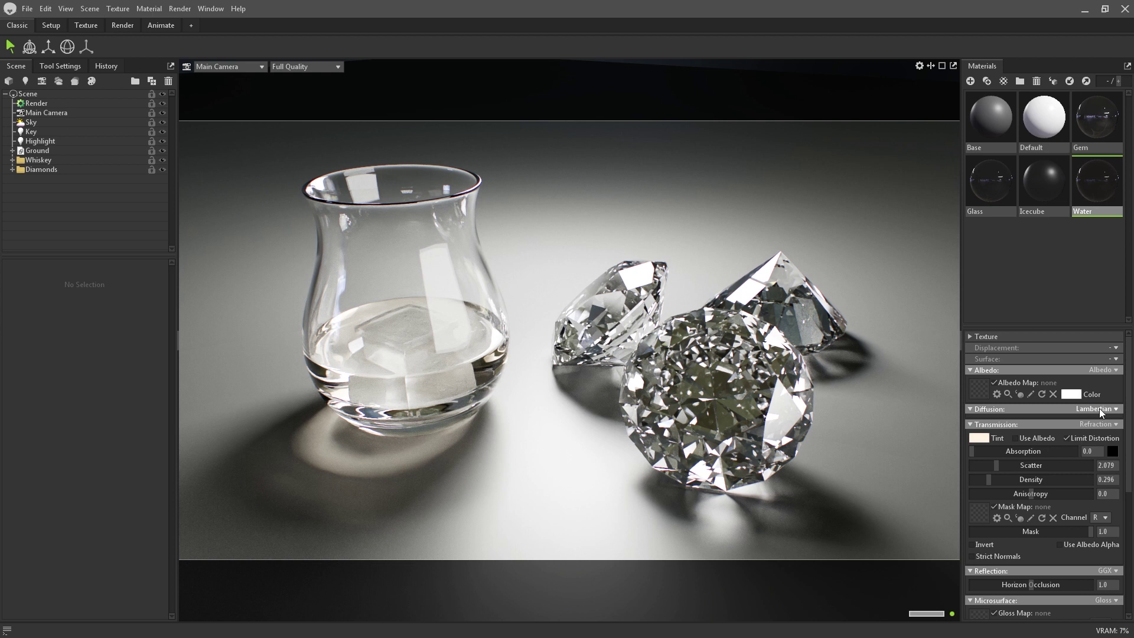
drag(1128, 421, 1118, 508)
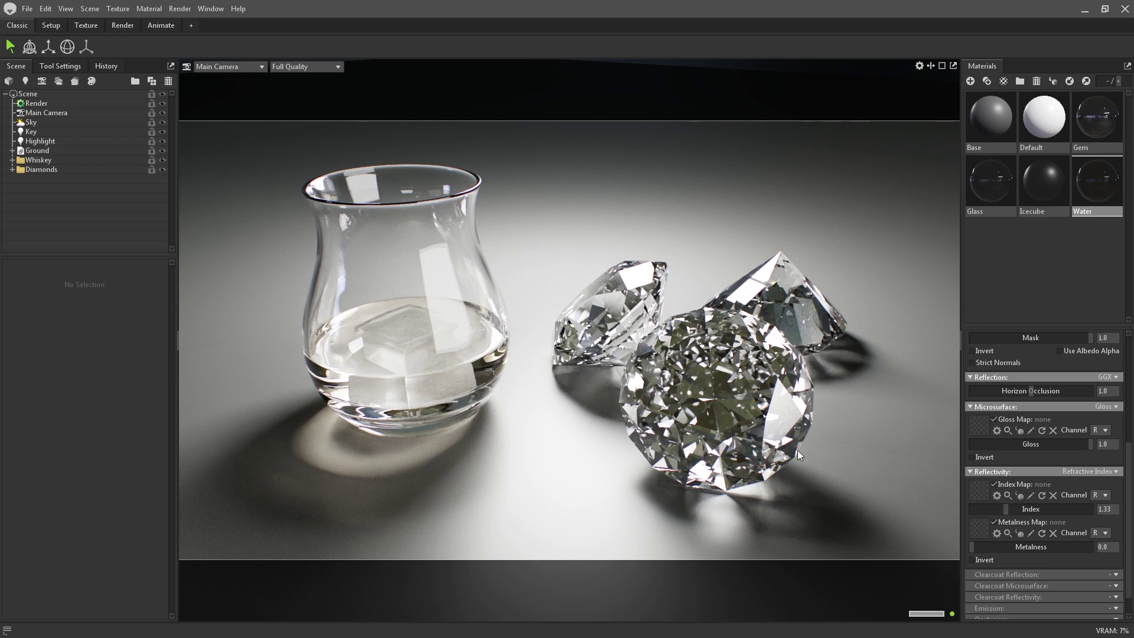
click(1107, 128)
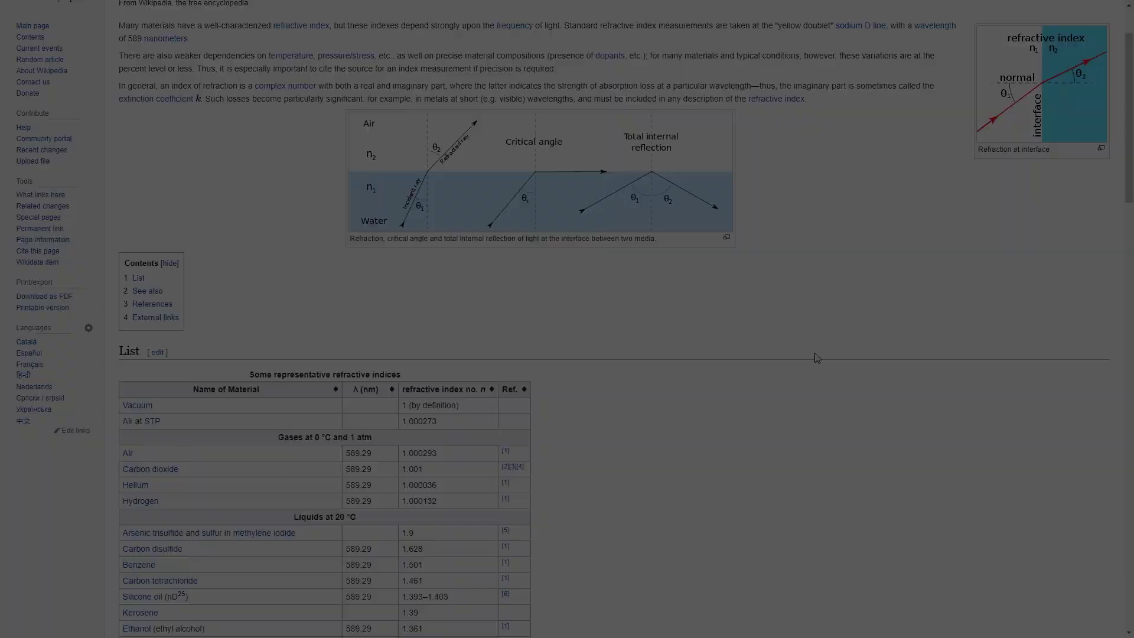
Scroll the Wikipedia refractive index table, marking Water's 1.333 and finding Diamond's 2.417.
scroll(817, 358, down, 2)
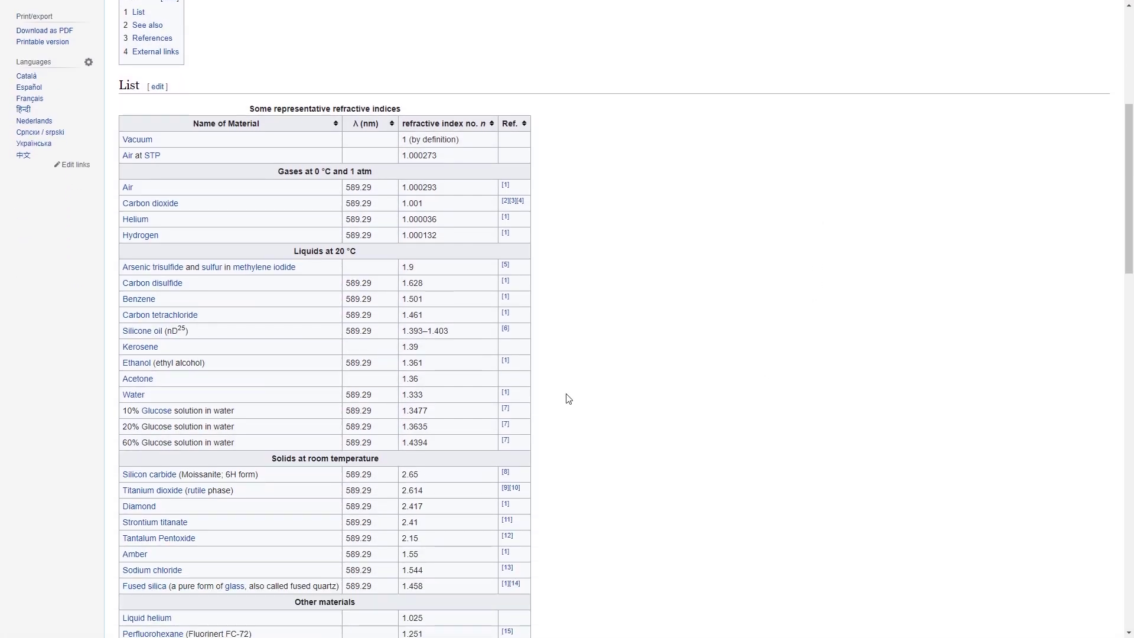
drag(434, 399, 404, 392)
click(600, 391)
scroll(600, 391, down, 2)
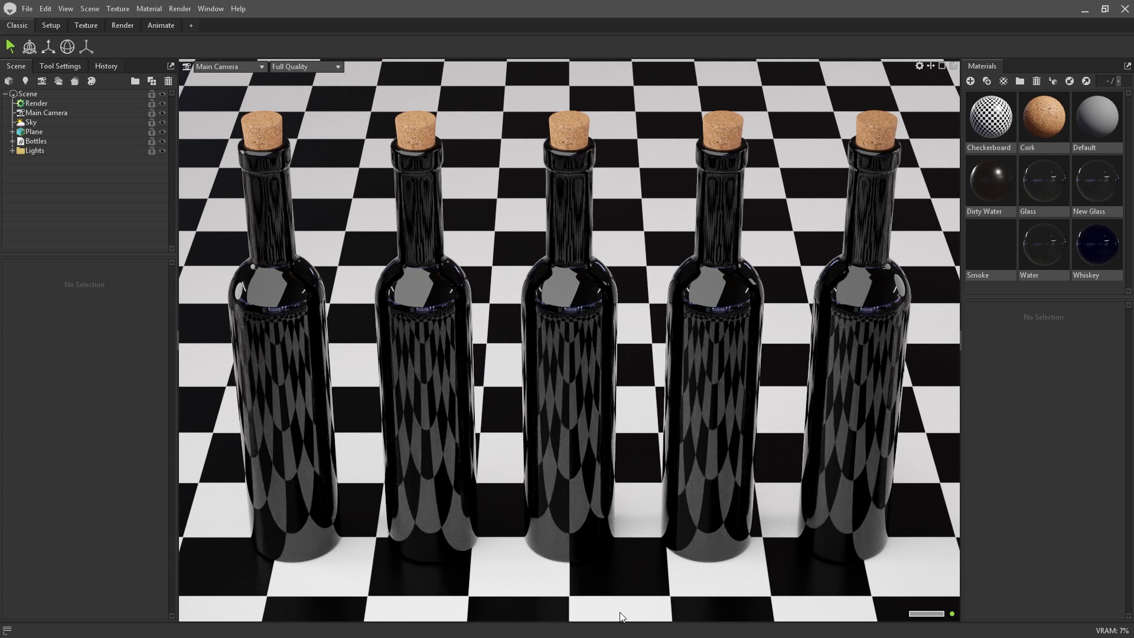
Set the Render's ray-traced Transmission bounces to 12.
click(120, 106)
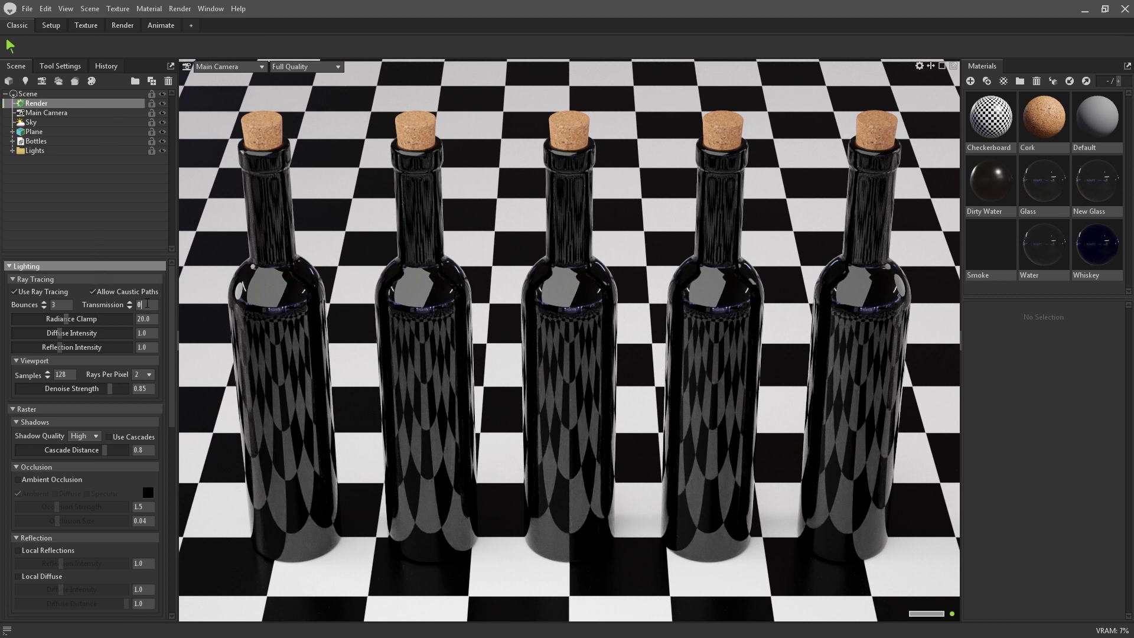
text(12)
key(Return)
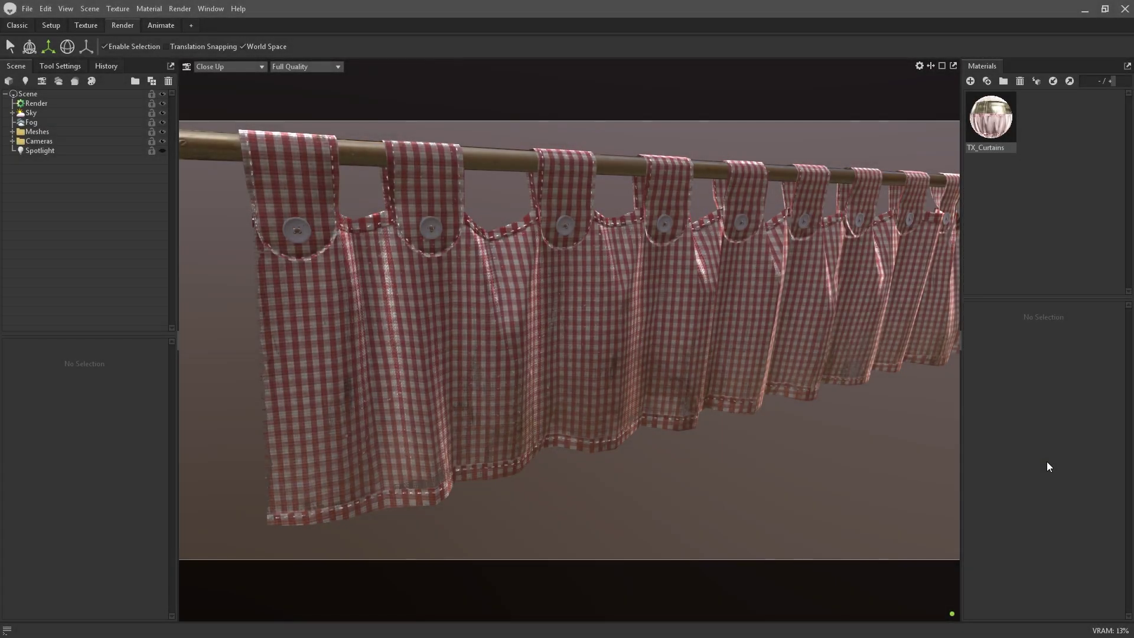
Turn on the spotlight, reposition it over the curtain, and lower its brightness.
click(163, 151)
click(139, 151)
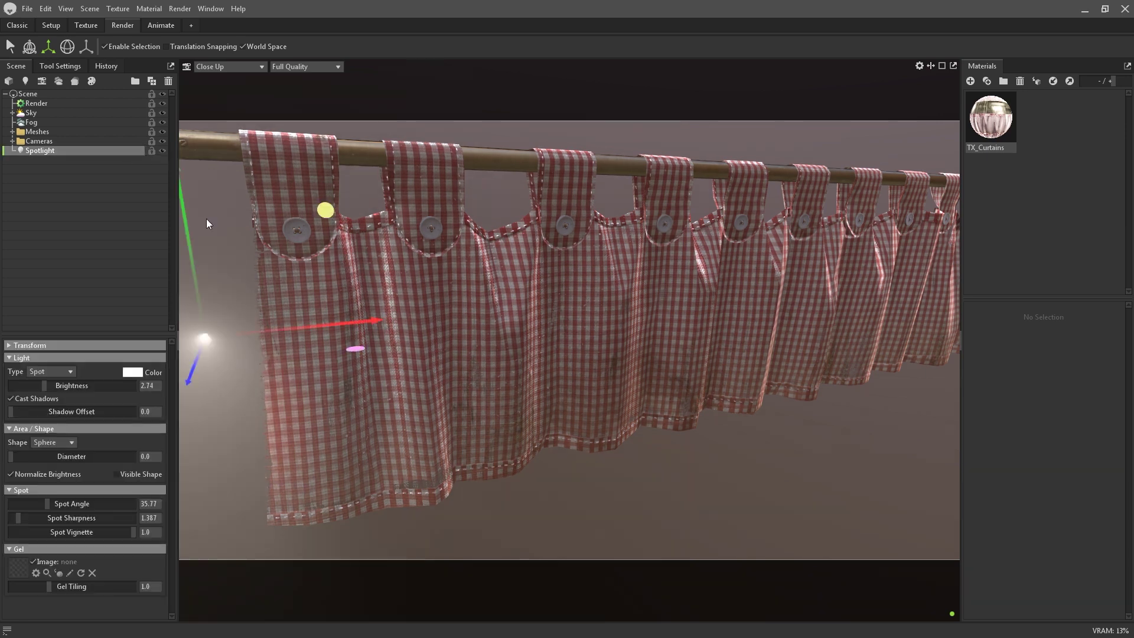
ctrl+drag(415, 329, 482, 361)
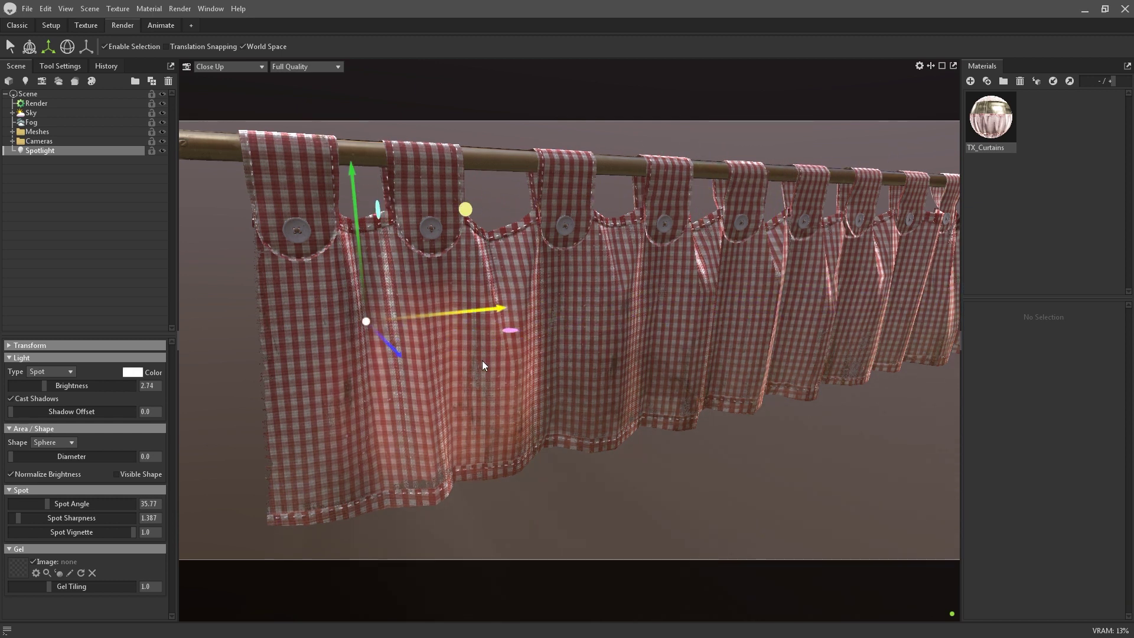
drag(45, 385, 48, 391)
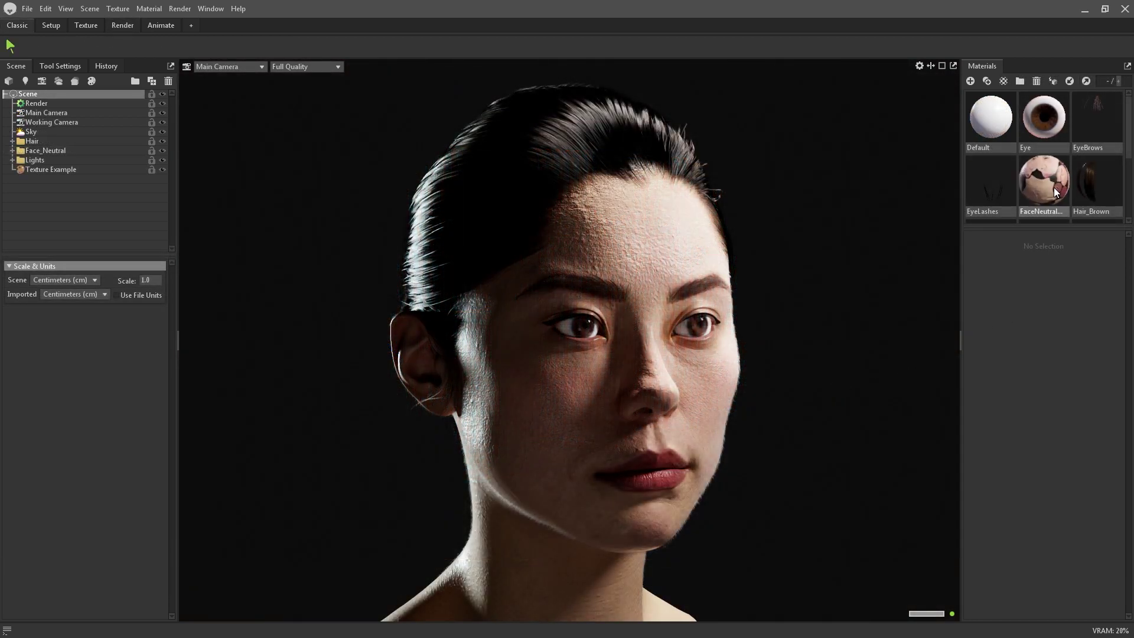
Give the FaceNeutral skin material Subsurface Scattering transmission.
click(1054, 186)
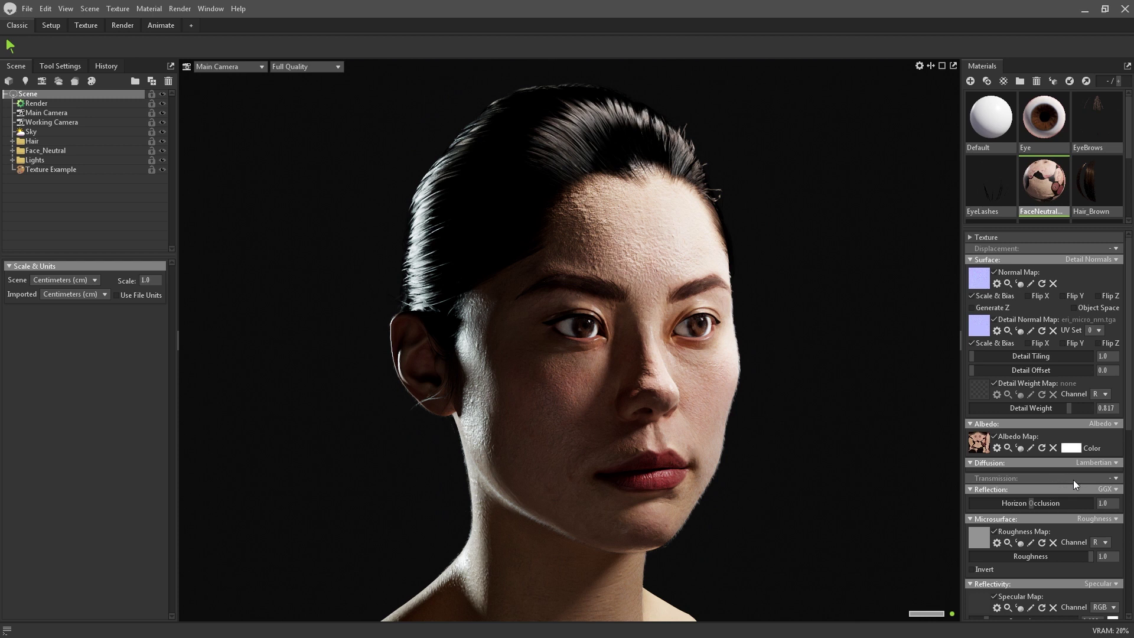
click(1116, 479)
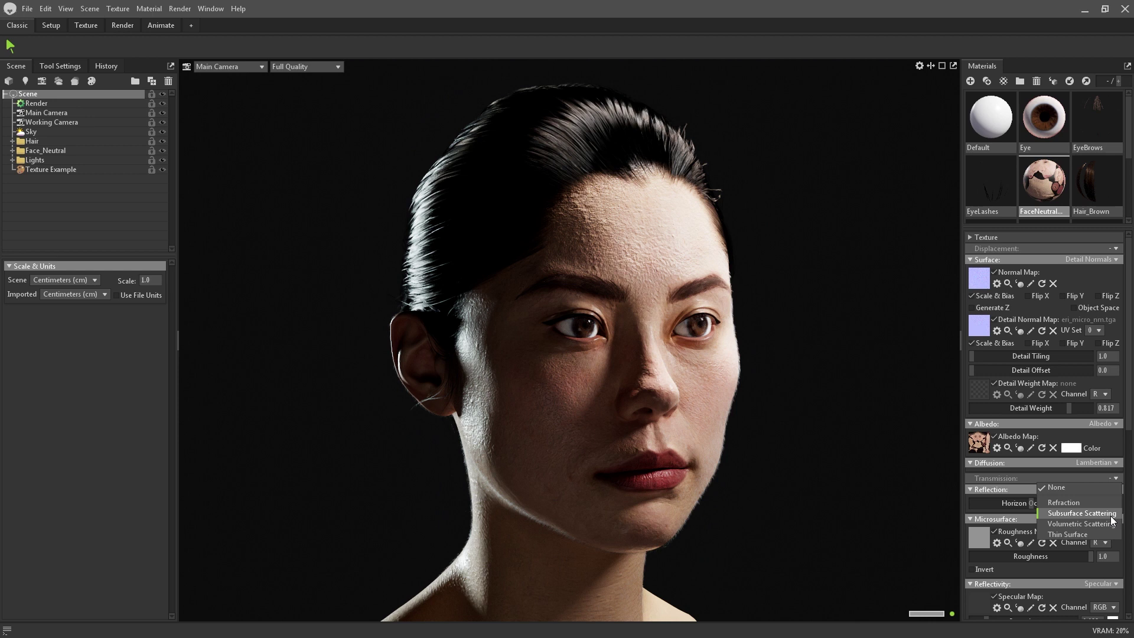
click(1082, 514)
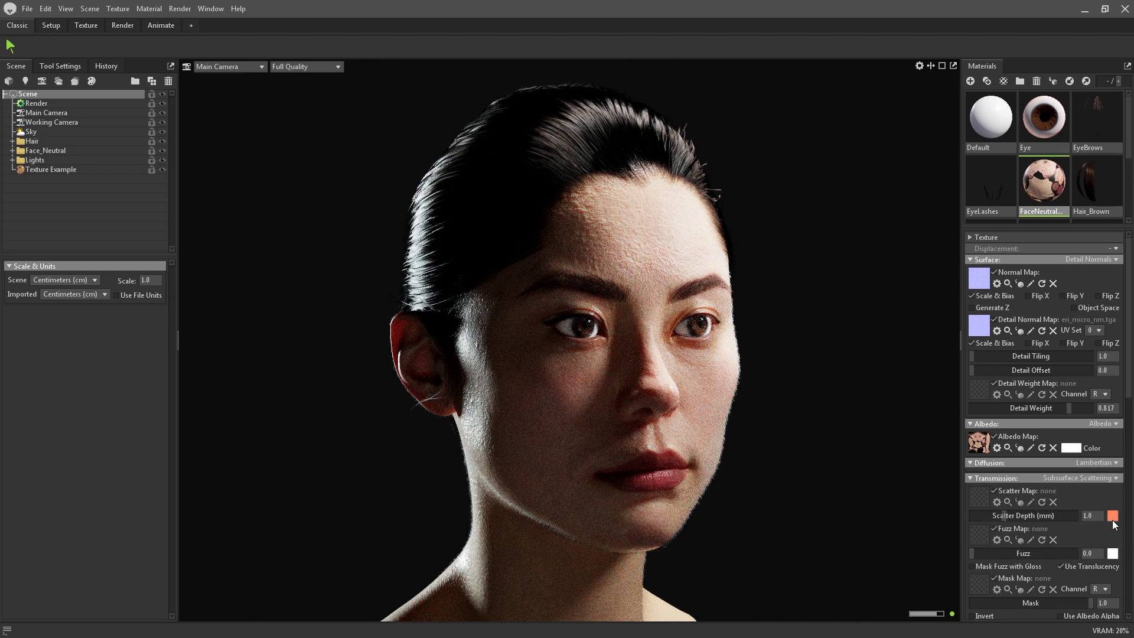
scroll(1112, 520, down, 3)
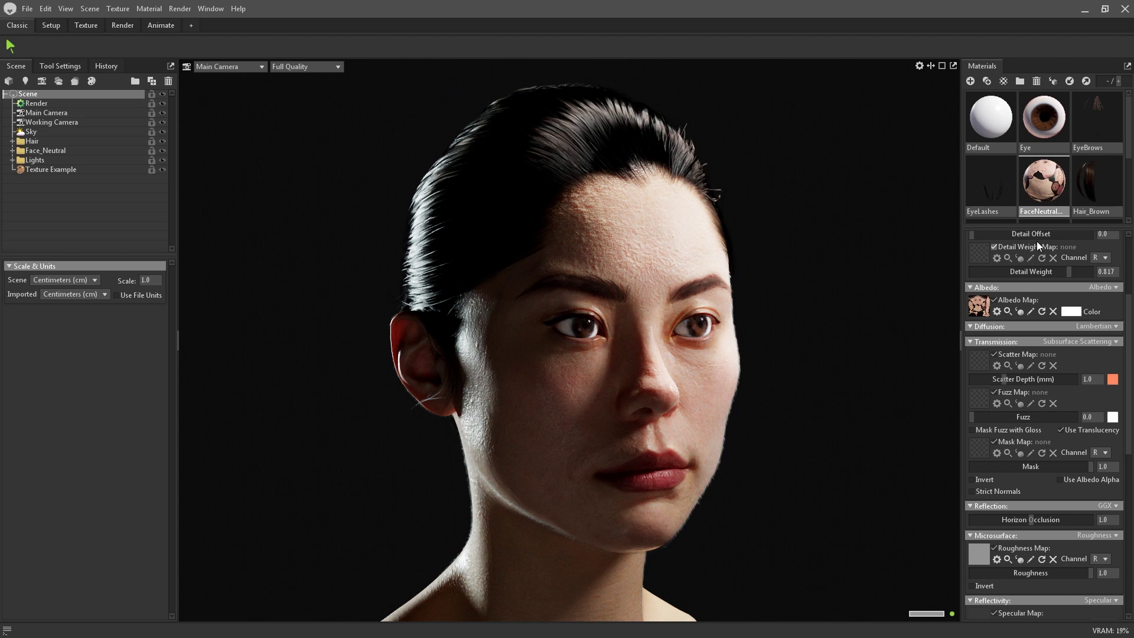
Compare with Hair_Brown, then switch FaceNeutral's transmission to Volumetric Scattering.
click(1097, 208)
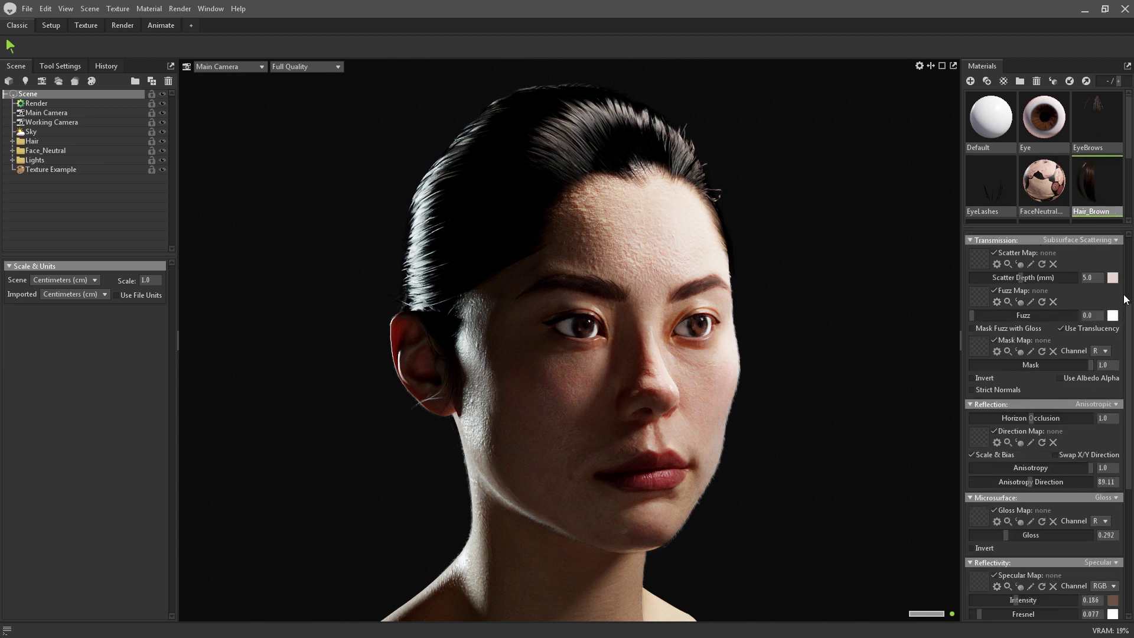
click(1042, 185)
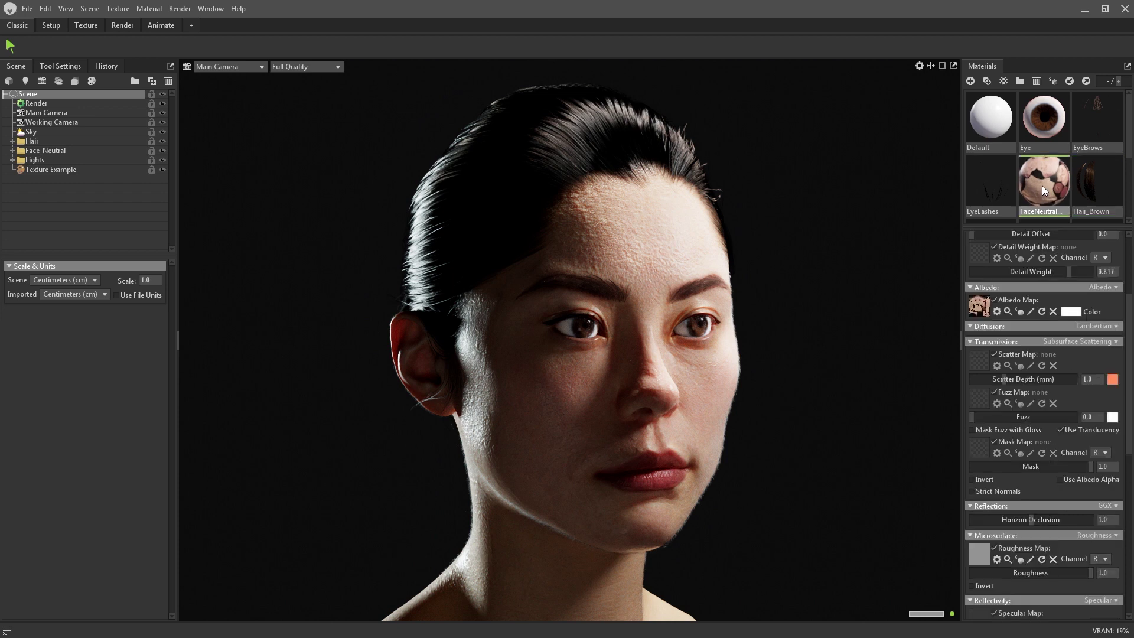
click(1115, 342)
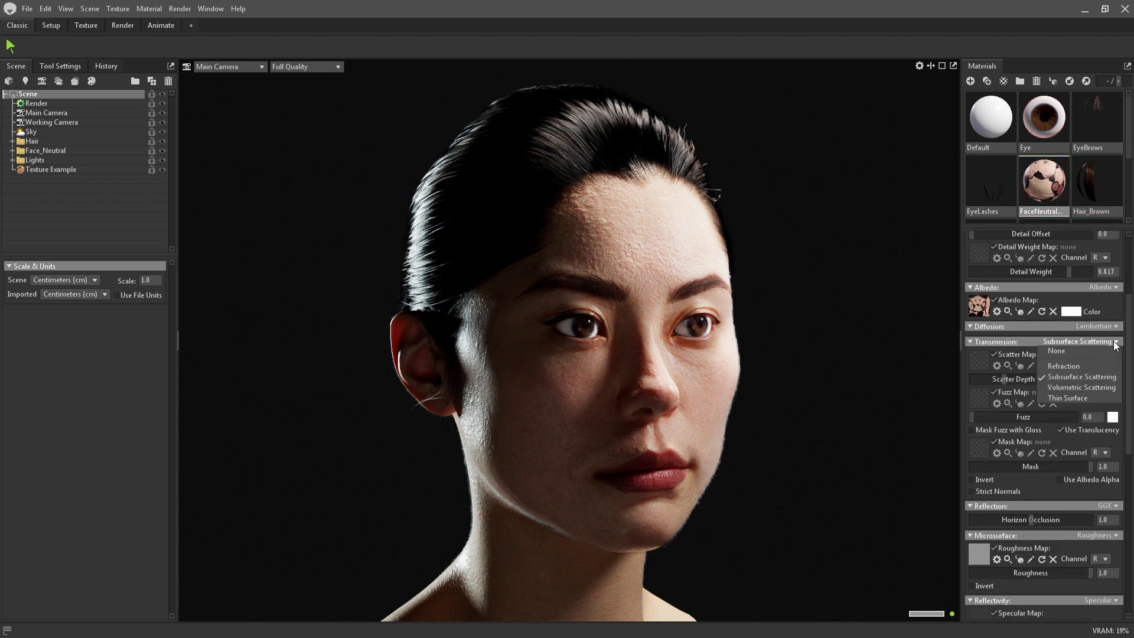
click(1076, 387)
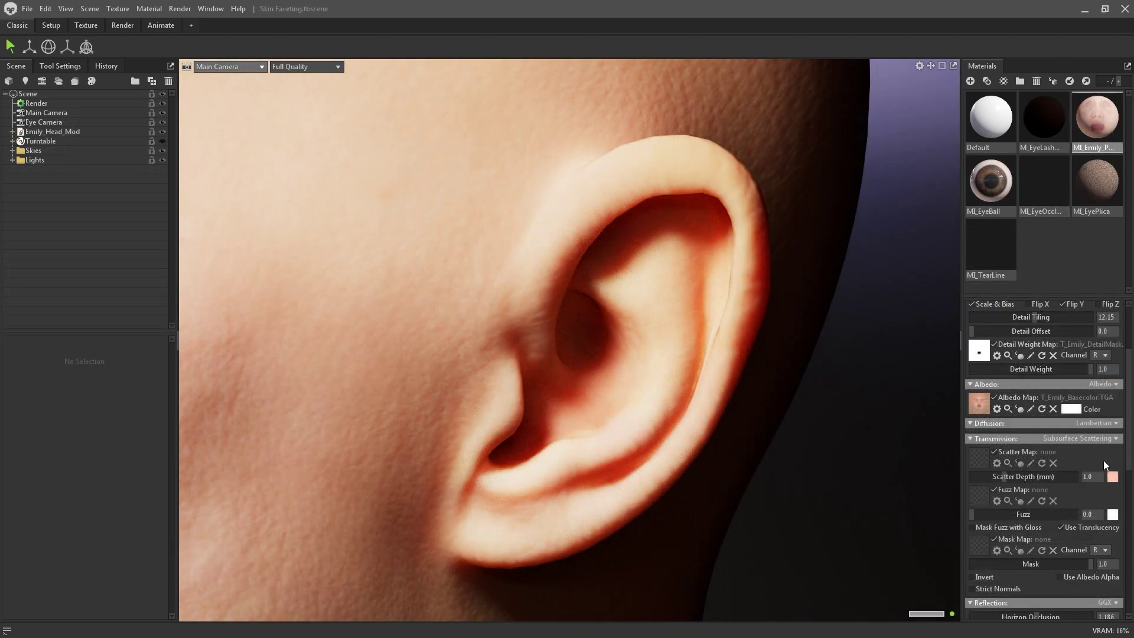
Try Volumetric Scattering, then Subsurface Scattering, as the ear skin's transmission mode.
click(1100, 438)
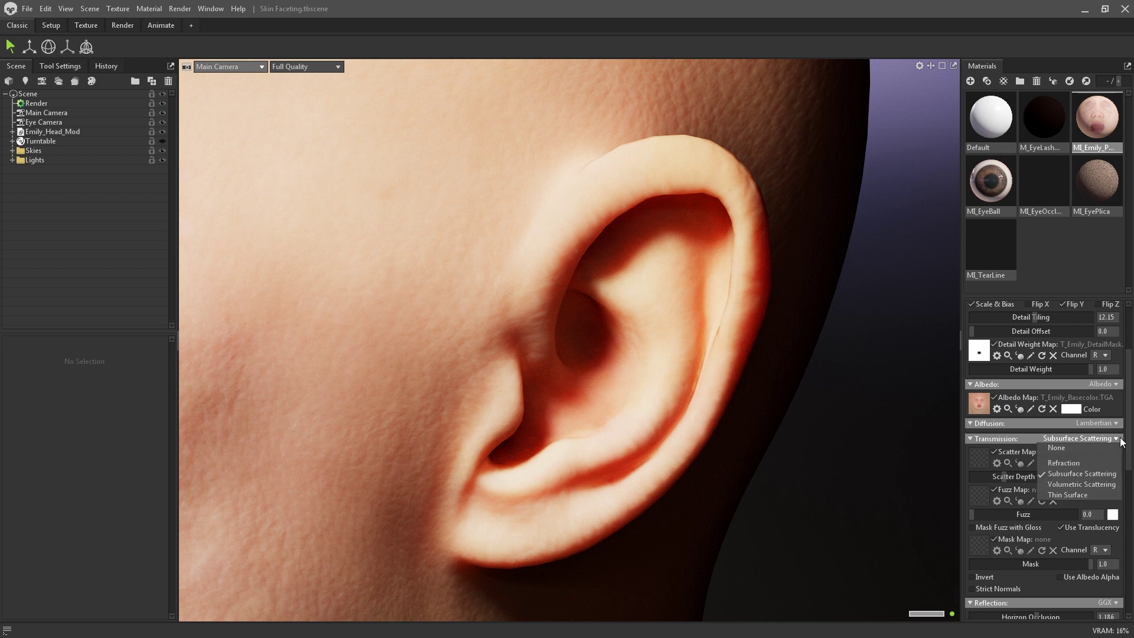
click(1116, 486)
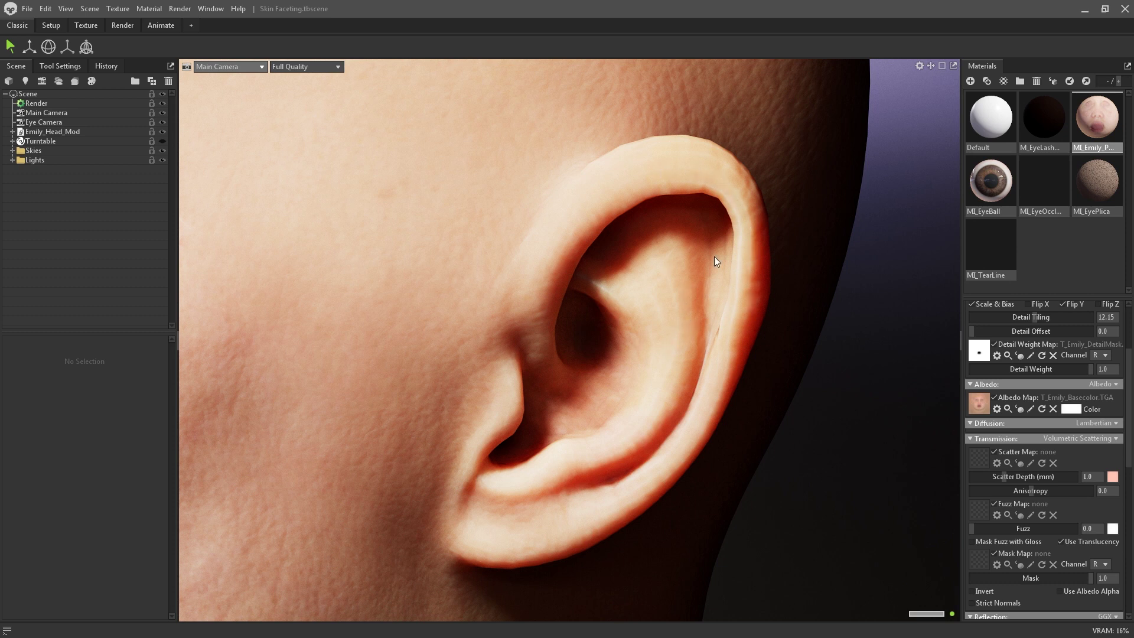
click(1100, 438)
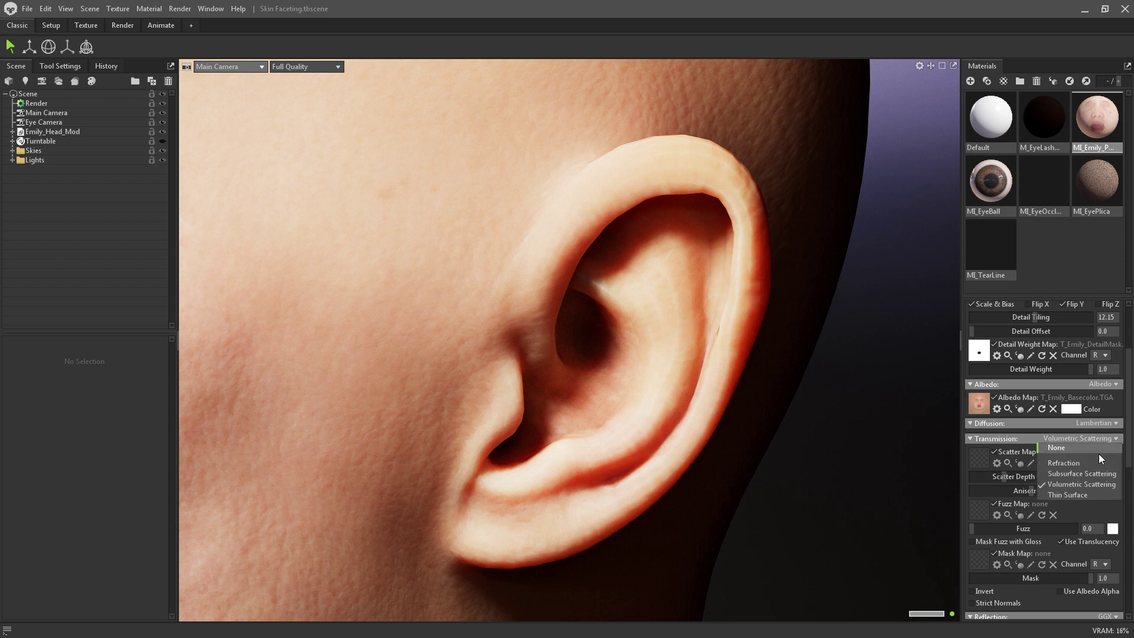
click(1098, 474)
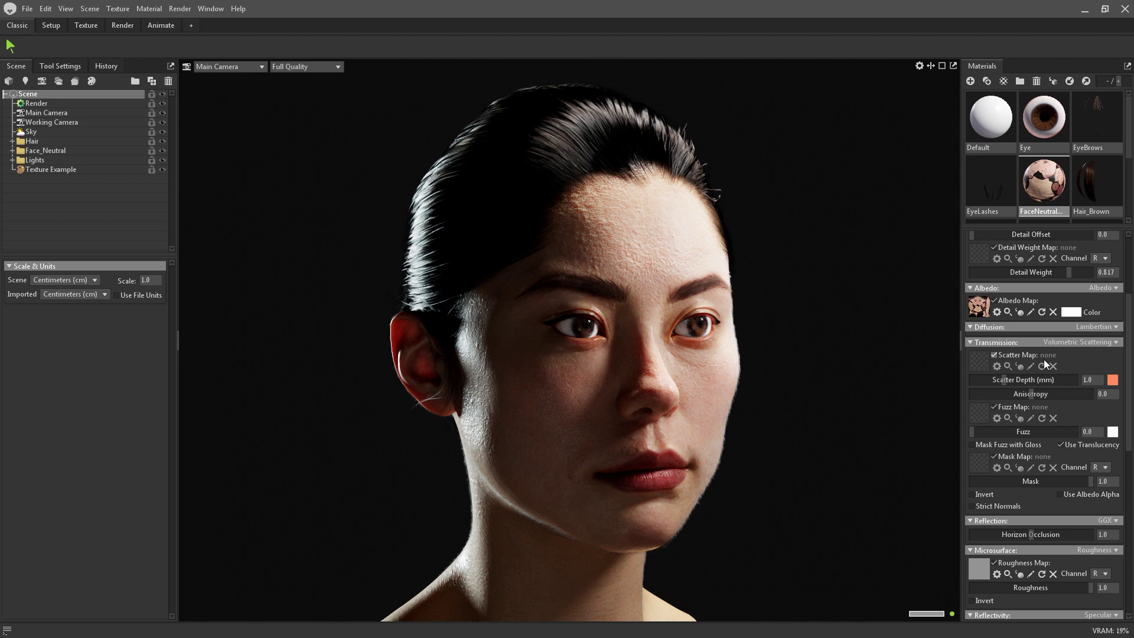
Preview a higher Scatter Depth, then set Scatter Depth back to 1.
click(980, 359)
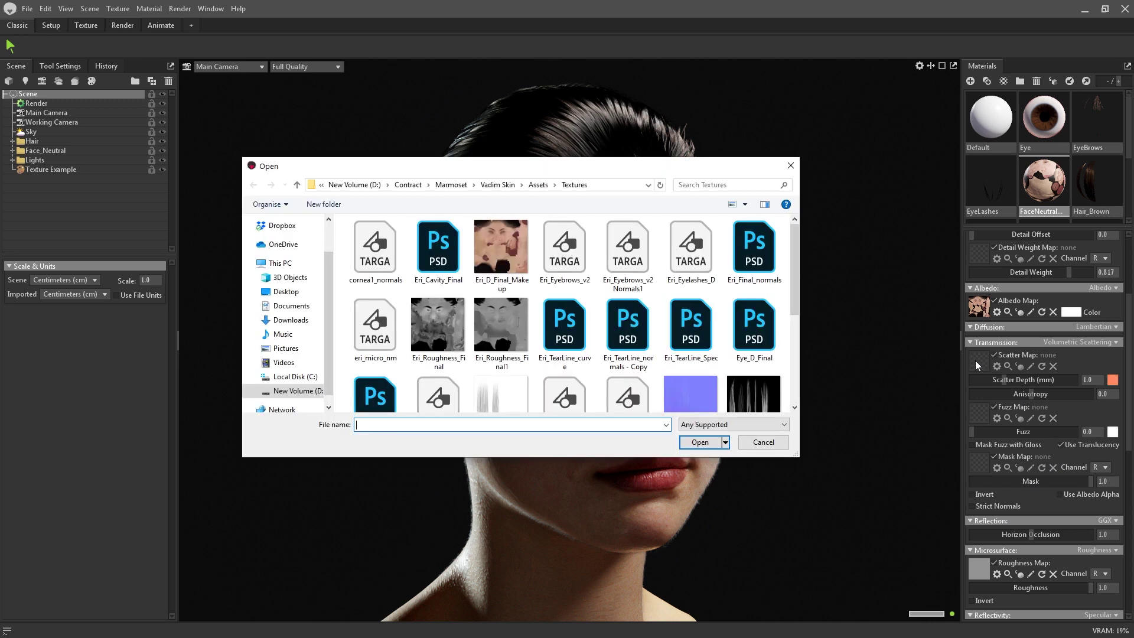
click(438, 334)
click(702, 439)
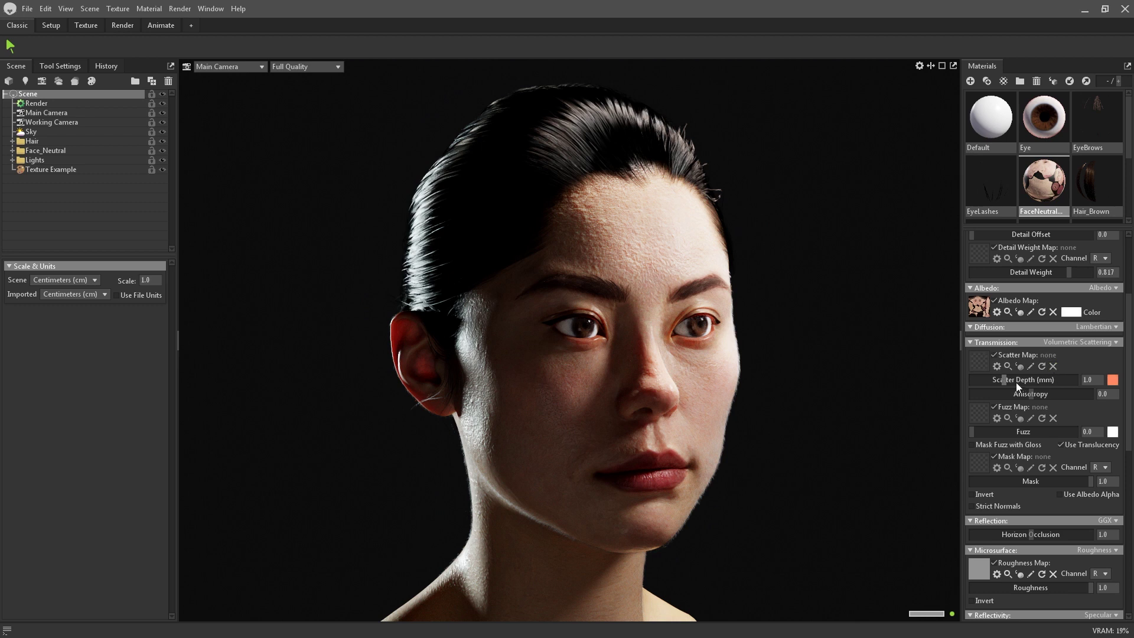
drag(1005, 382, 1034, 383)
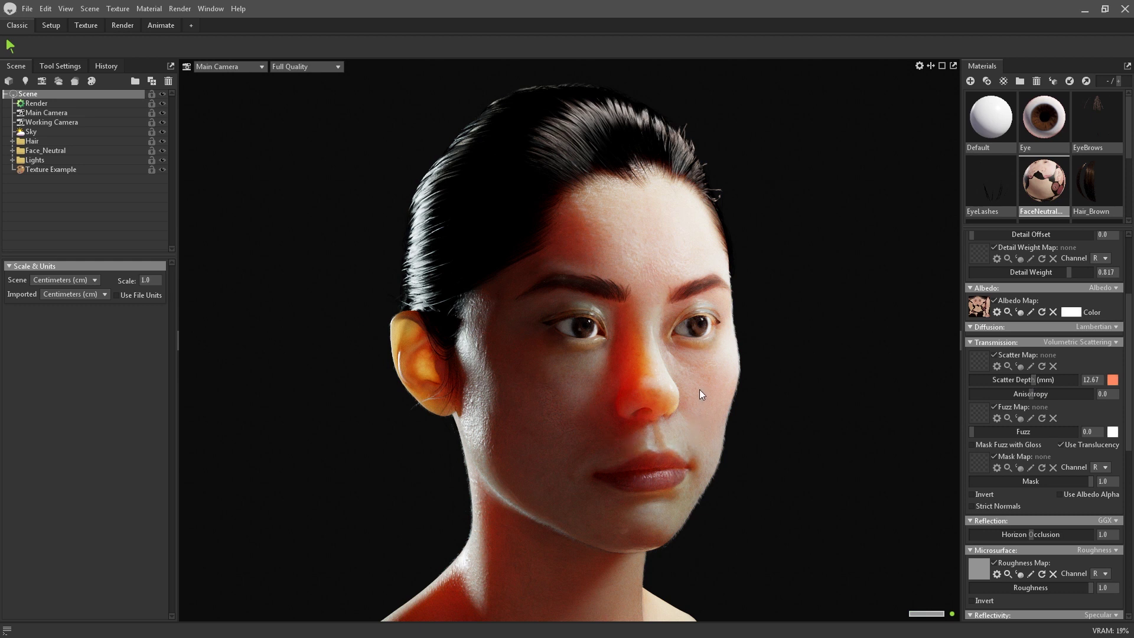
click(1100, 379)
text(1)
key(Return)
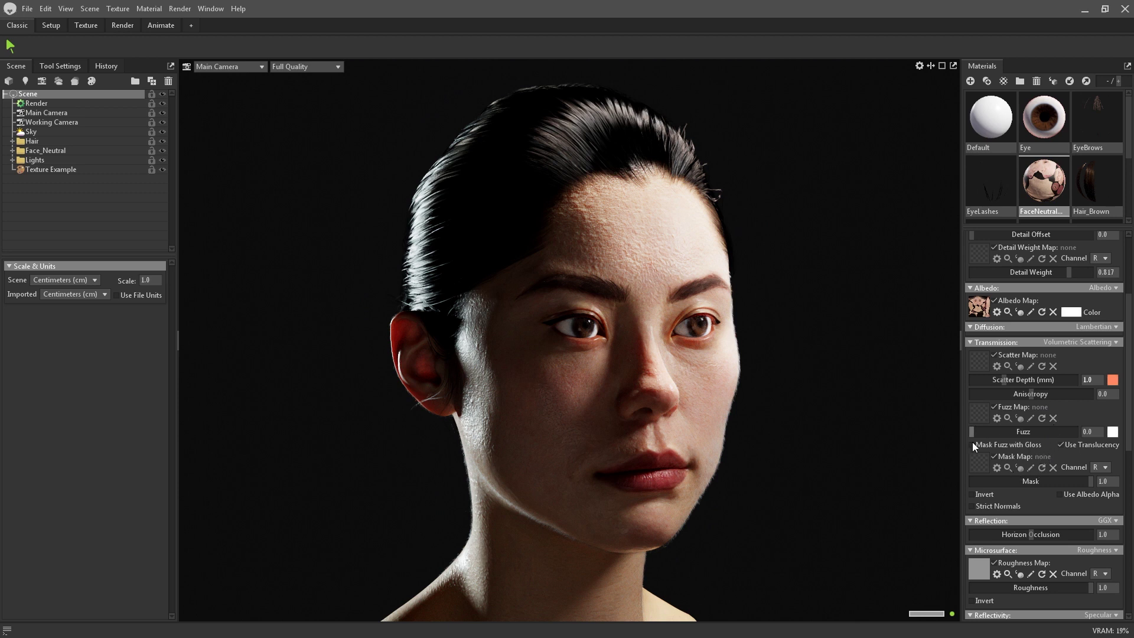
Load Eri_Roughness_Final.tif as the face material's Fuzz Map.
click(977, 416)
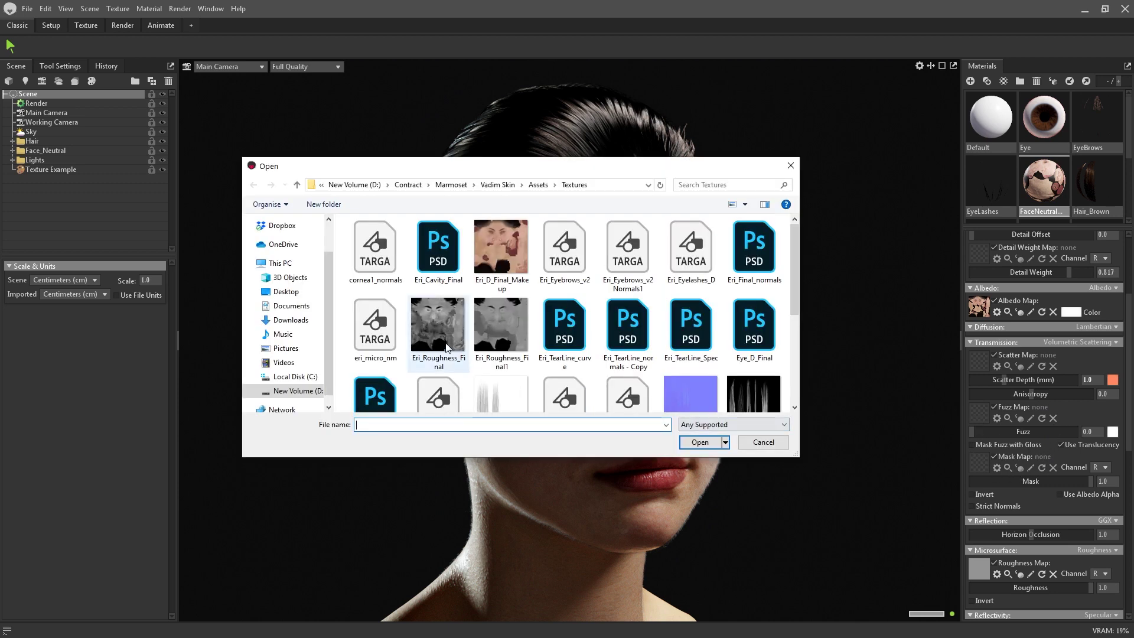
click(438, 331)
click(699, 442)
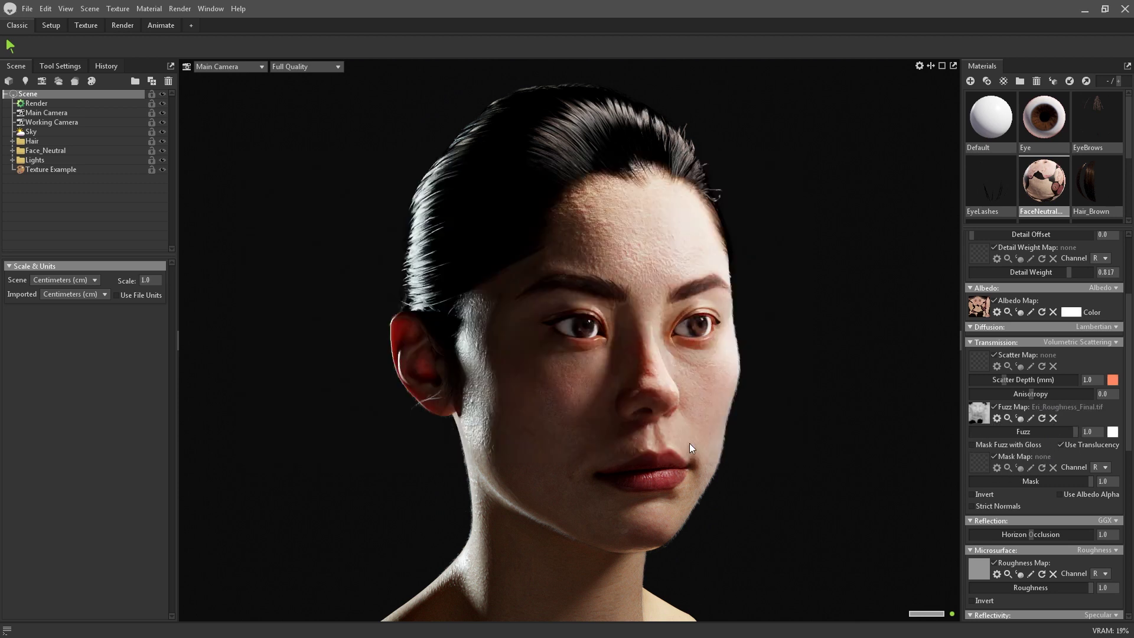
Add Fuzz, Scatter and Subsurface Mask project maps to Texture Example.
click(97, 171)
scroll(172, 415, down, 2)
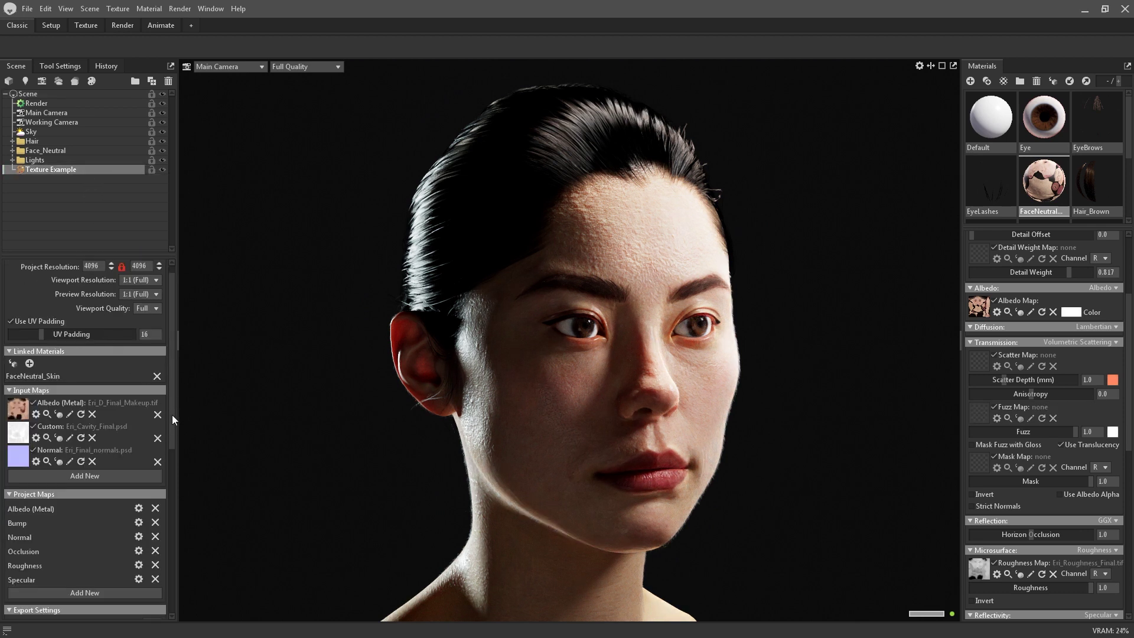
scroll(172, 415, down, 4)
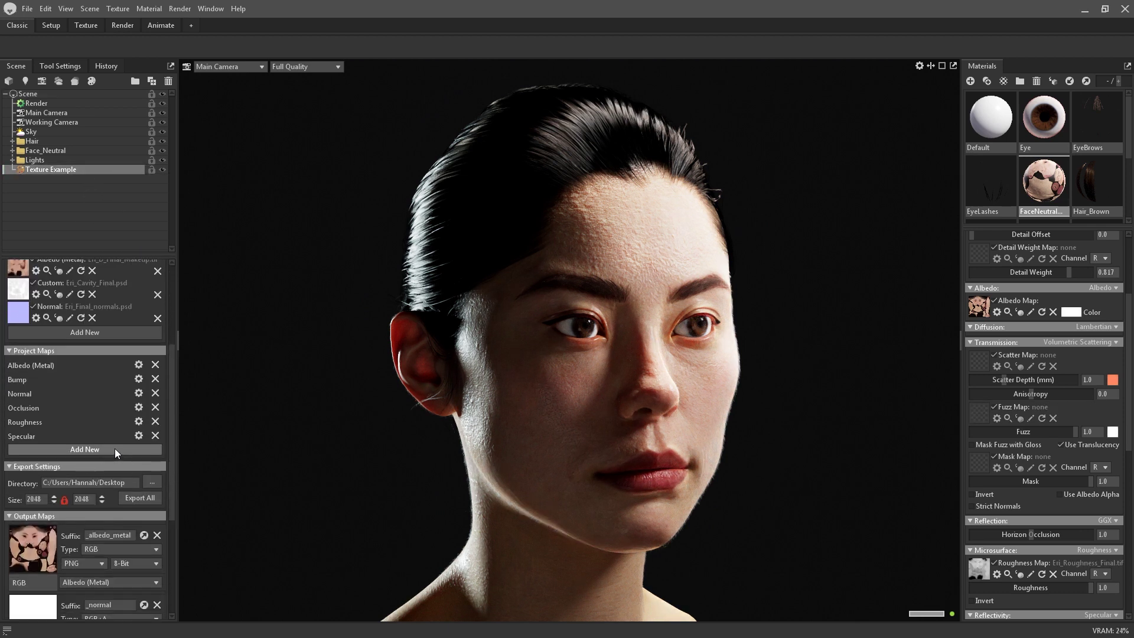
click(114, 451)
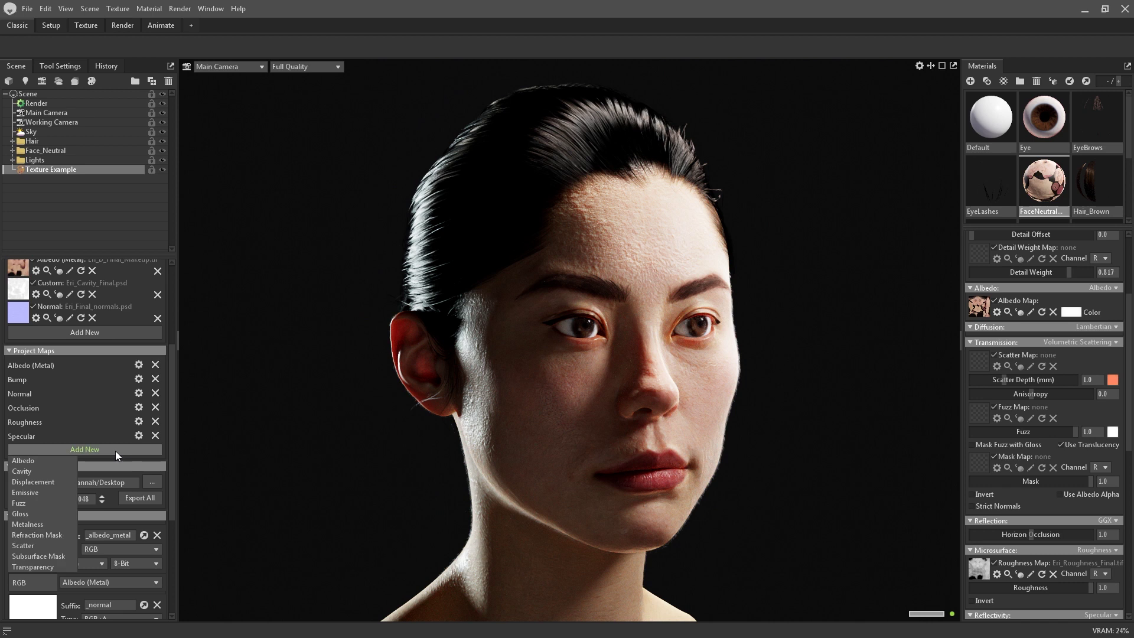
click(43, 503)
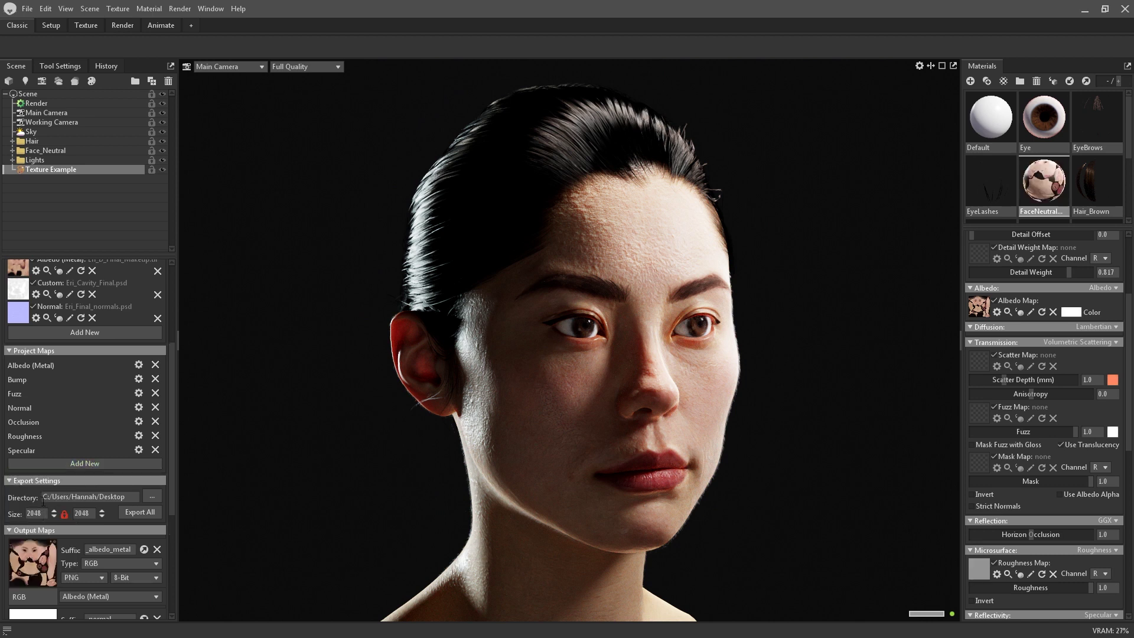
click(115, 464)
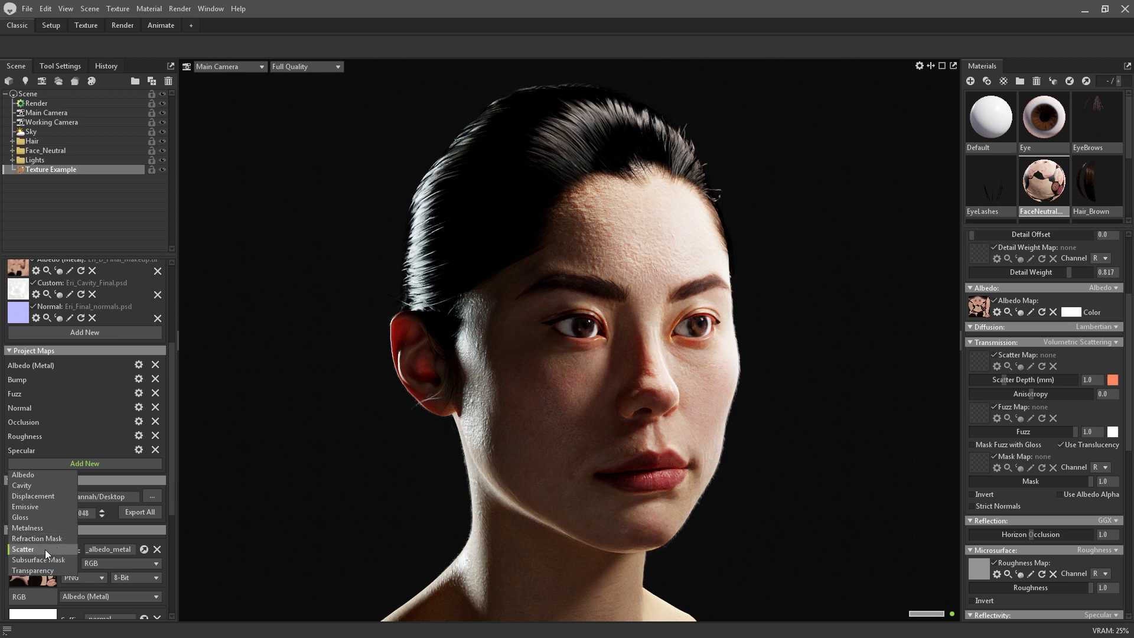
click(45, 549)
click(123, 477)
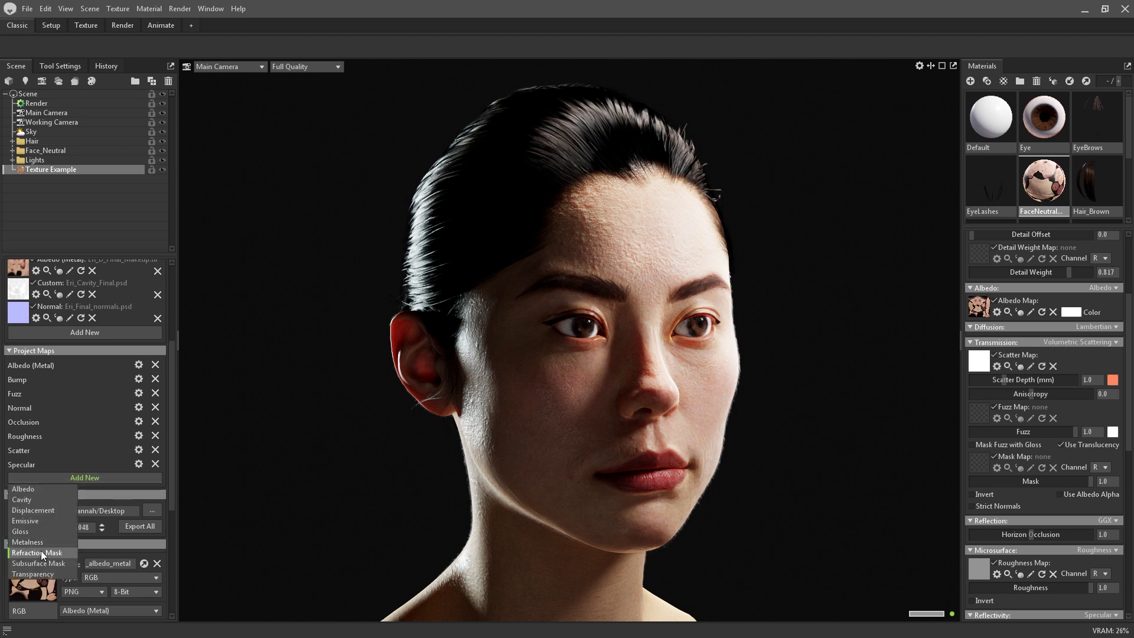
click(62, 563)
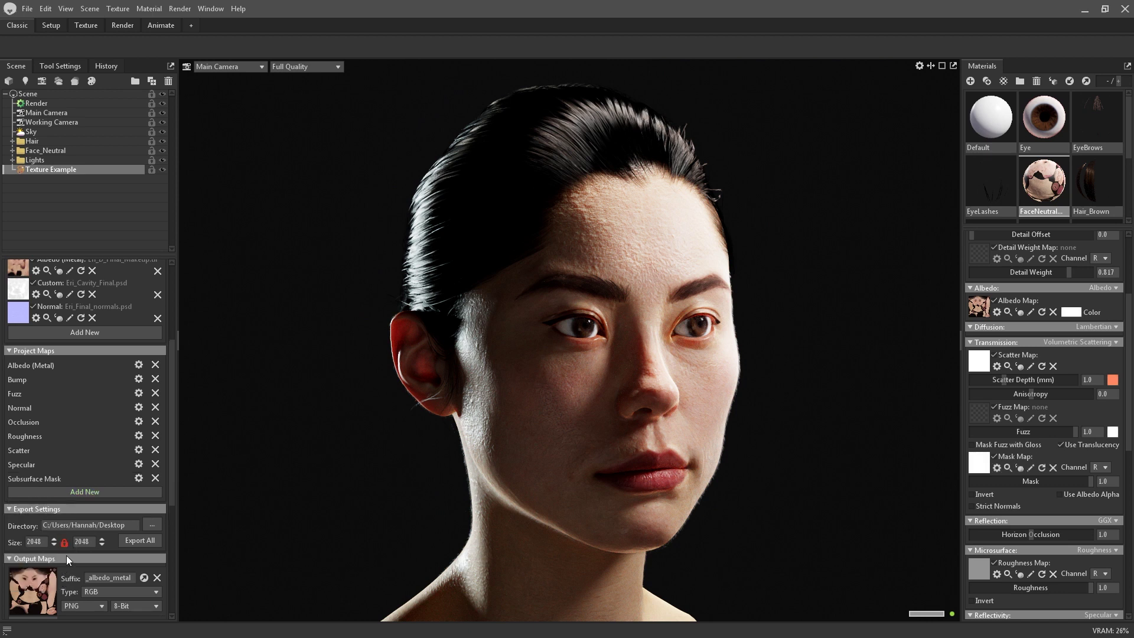
Add a fill layer that skips albedo, roughness, specular, normals, bump and ambient occlusion.
click(86, 26)
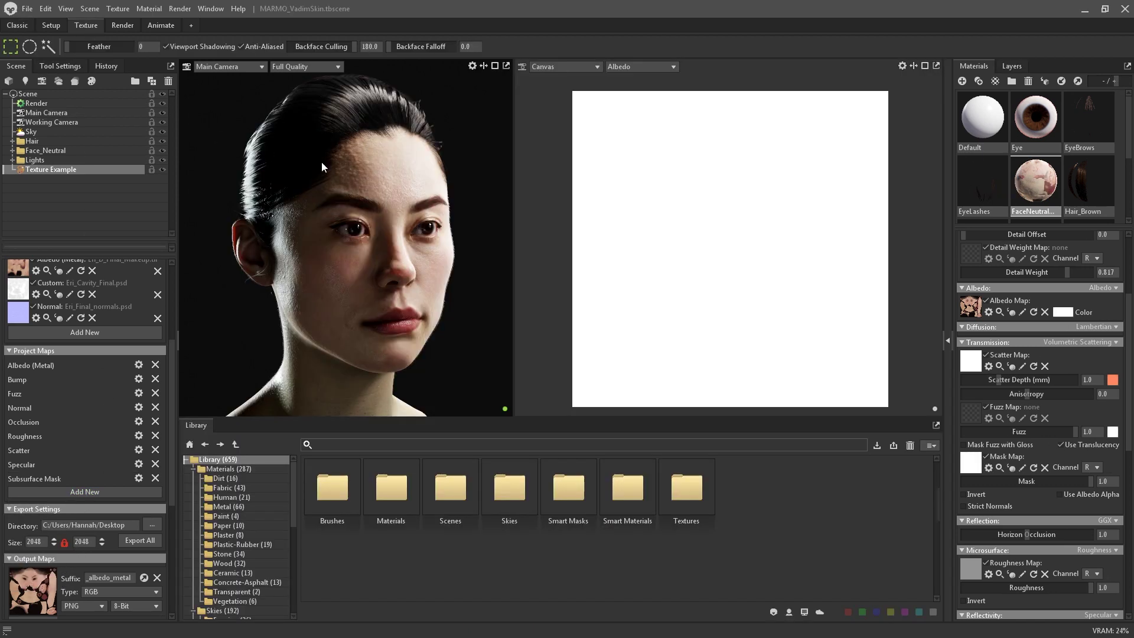
click(1011, 66)
click(979, 119)
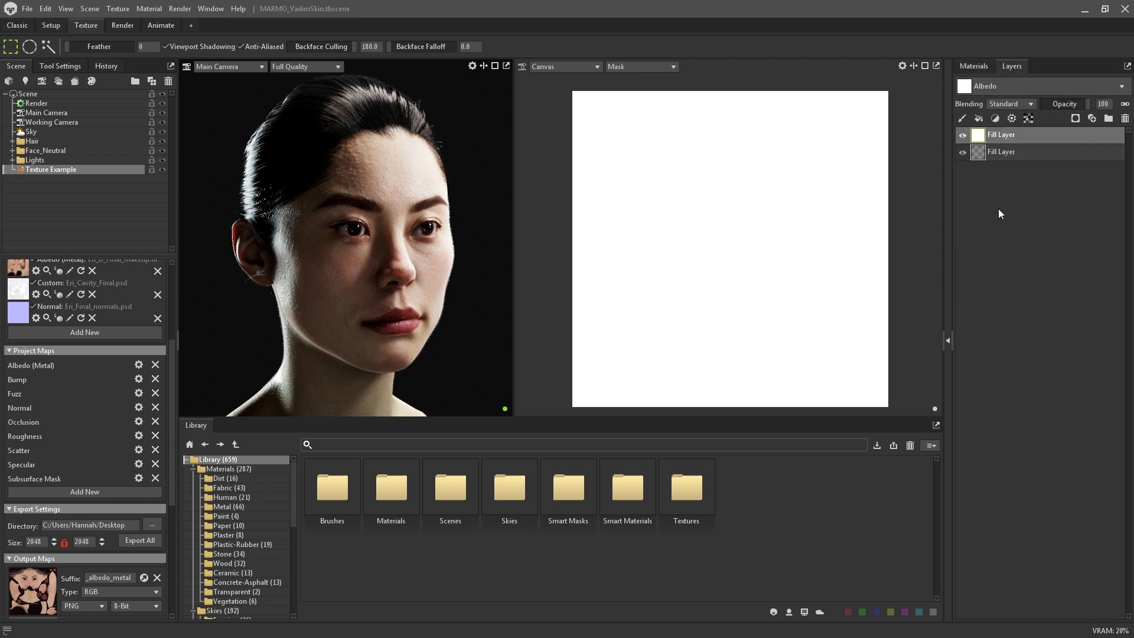
click(950, 340)
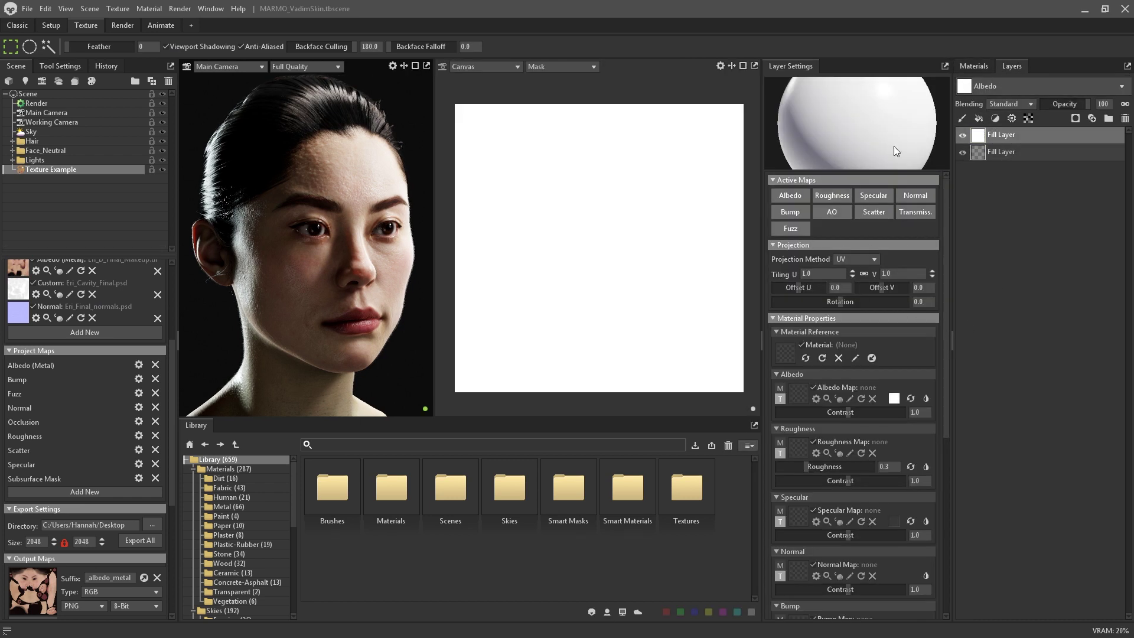
click(790, 196)
click(833, 195)
click(873, 195)
click(915, 195)
click(790, 212)
click(832, 212)
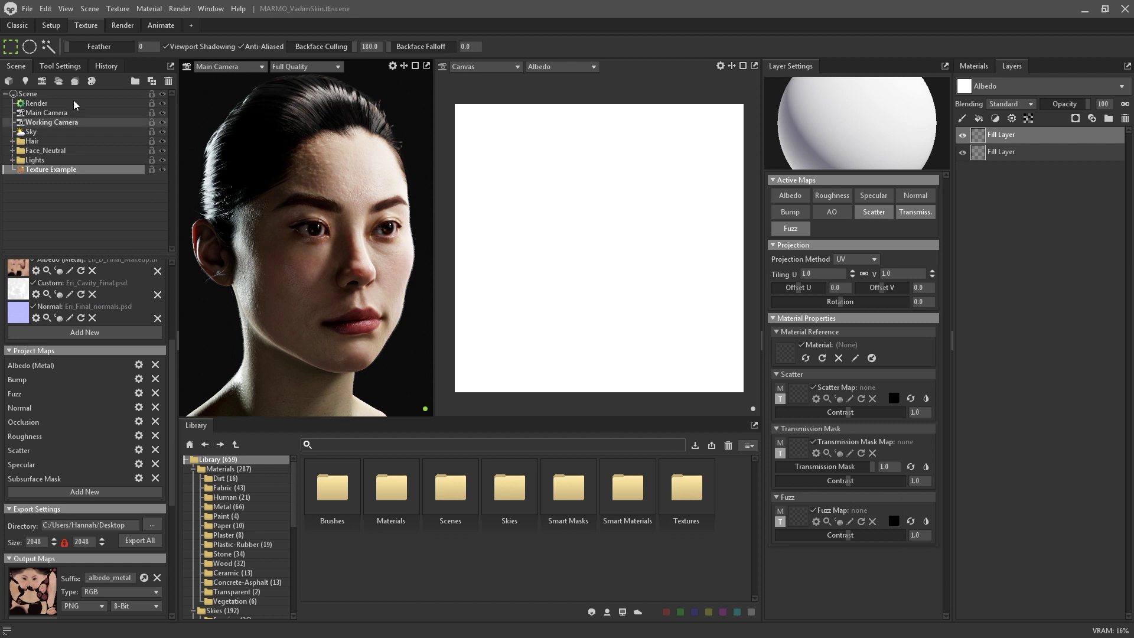
click(17, 25)
View the nose through the Nose Close-Up camera, toggling the Bright light on and off.
click(247, 67)
mouse_move(249, 79)
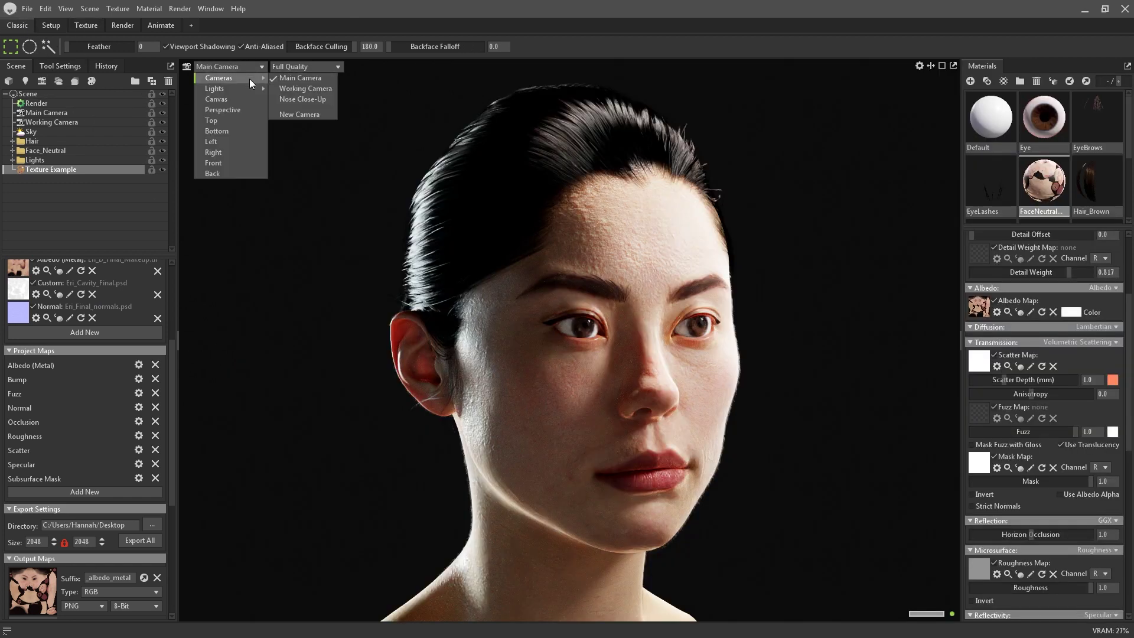
click(296, 99)
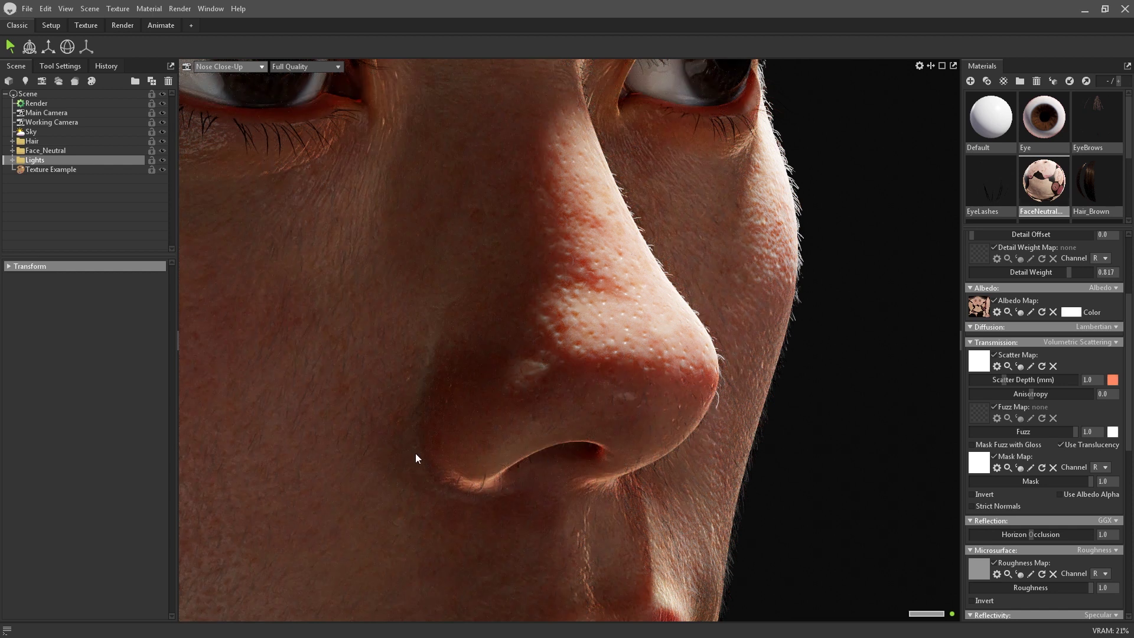
click(12, 160)
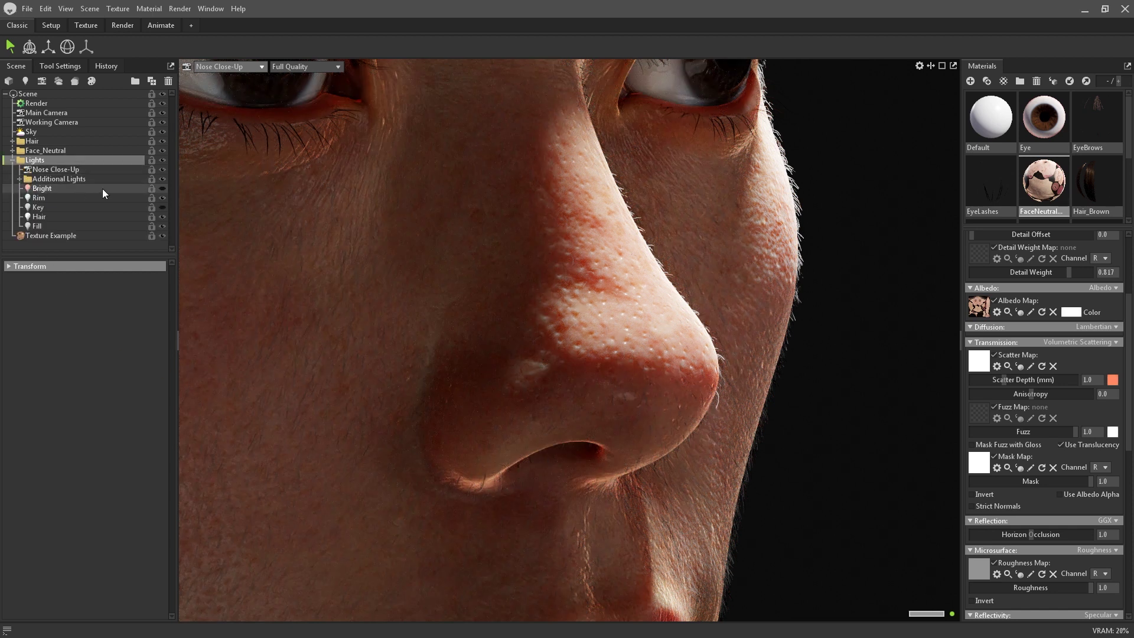
click(162, 188)
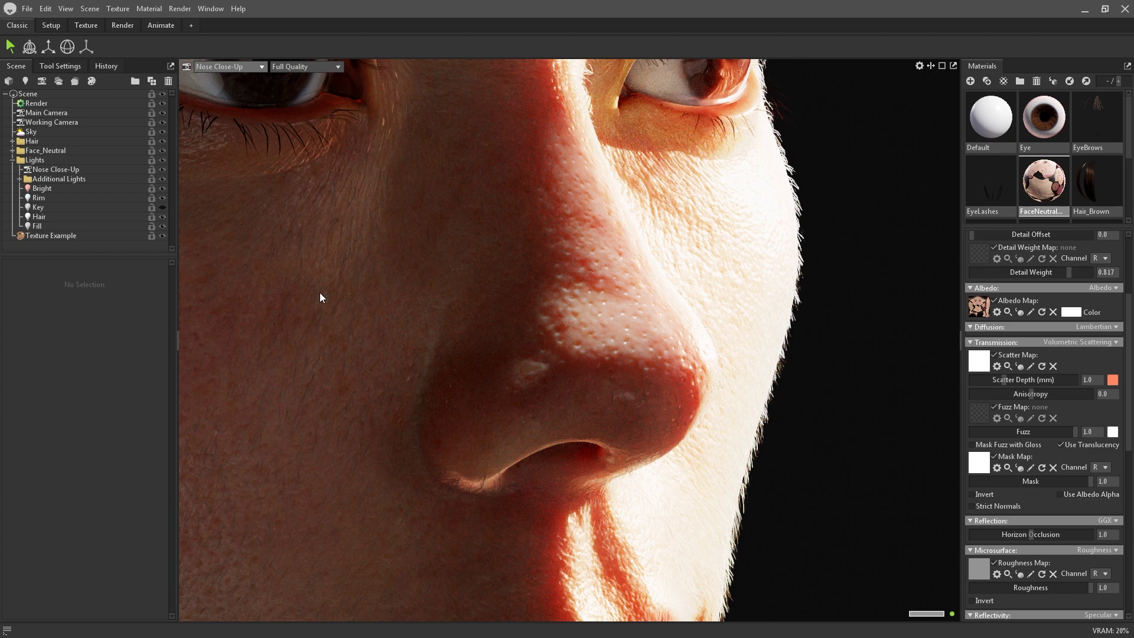
click(162, 188)
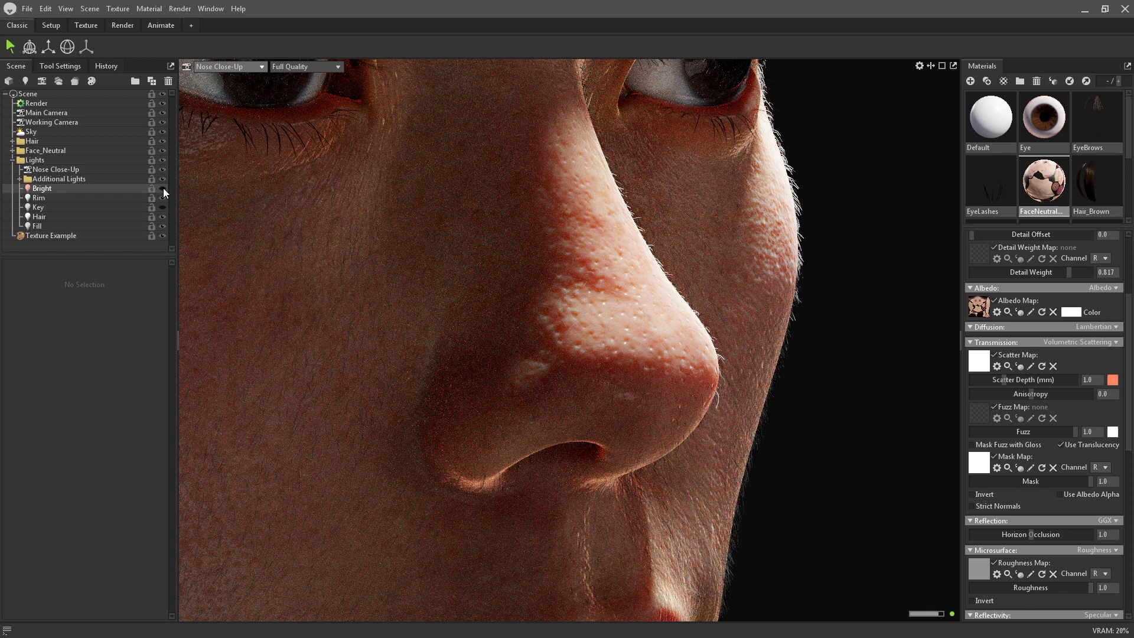
click(12, 160)
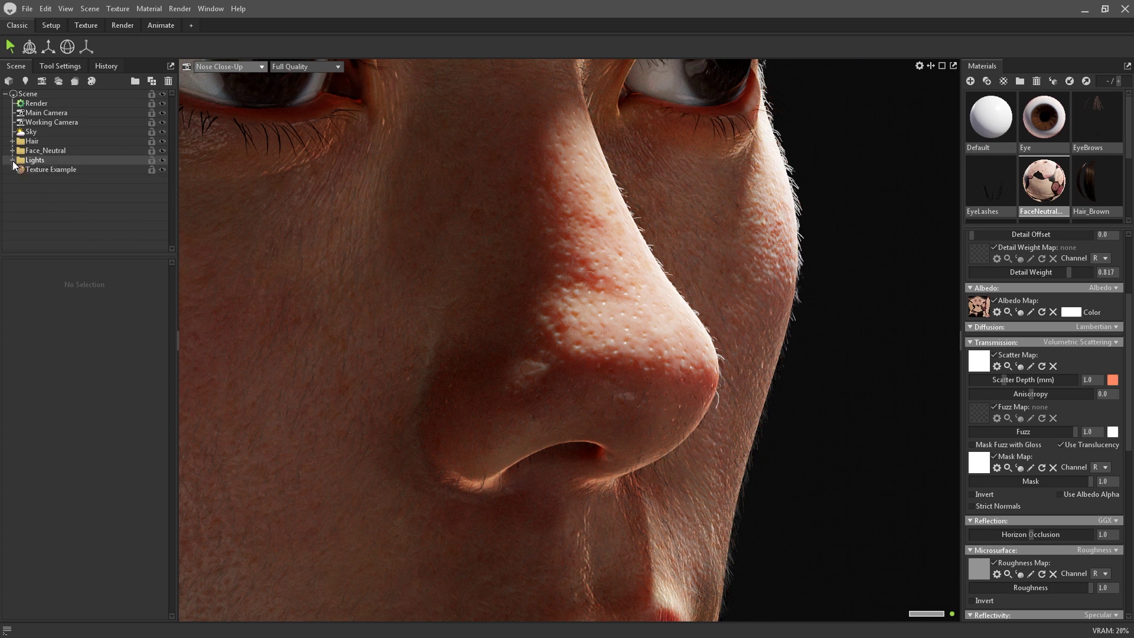
Switch the viewport back to the Main Camera.
click(228, 65)
mouse_move(260, 77)
click(299, 77)
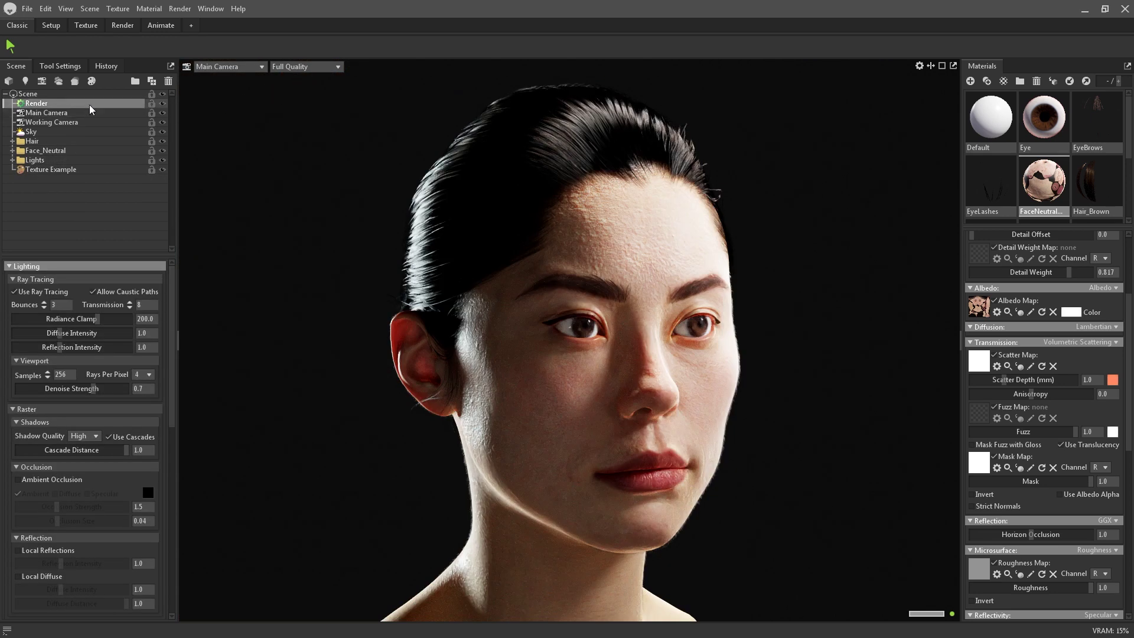
Disable ray tracing; enable diffuse and specular ambient occlusion in dark red, plus local reflections and diffuse.
click(58, 292)
scroll(170, 392, down, 5)
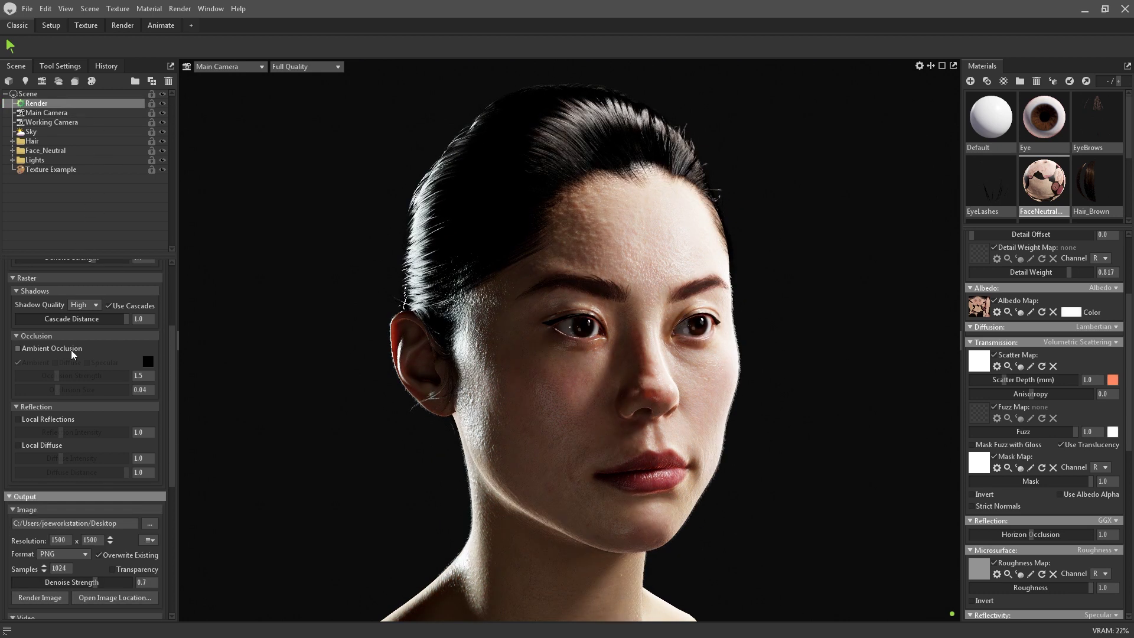
click(59, 348)
click(50, 419)
click(57, 445)
click(56, 363)
click(88, 362)
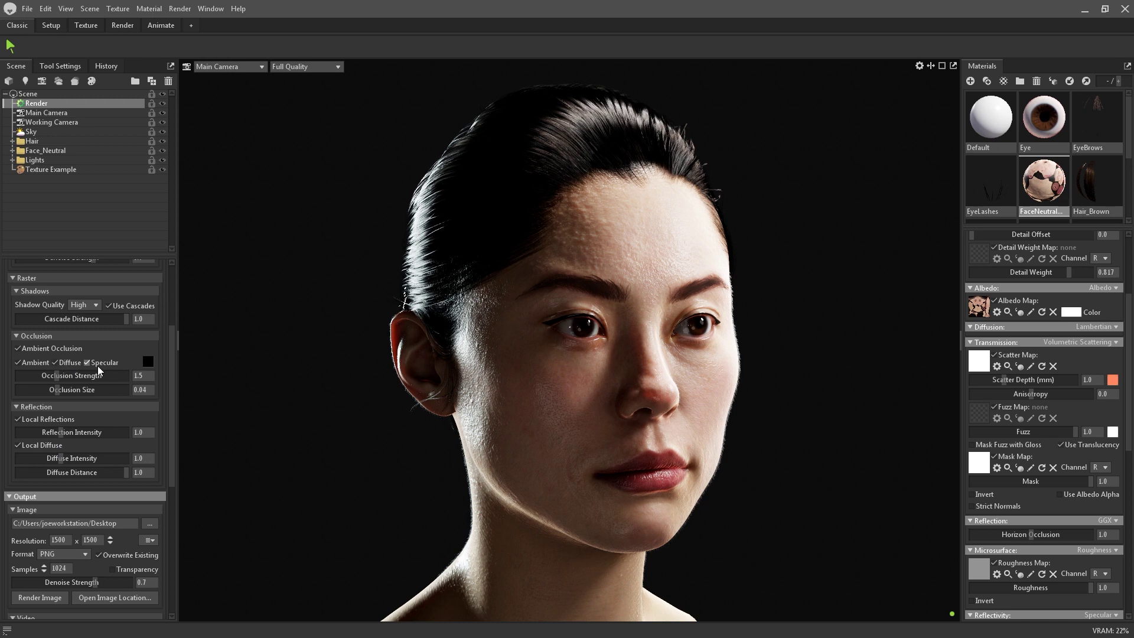
click(148, 362)
click(467, 375)
Preview the result through the Nose Close-Up camera, then return to the Main Camera.
click(230, 66)
mouse_move(236, 75)
click(295, 101)
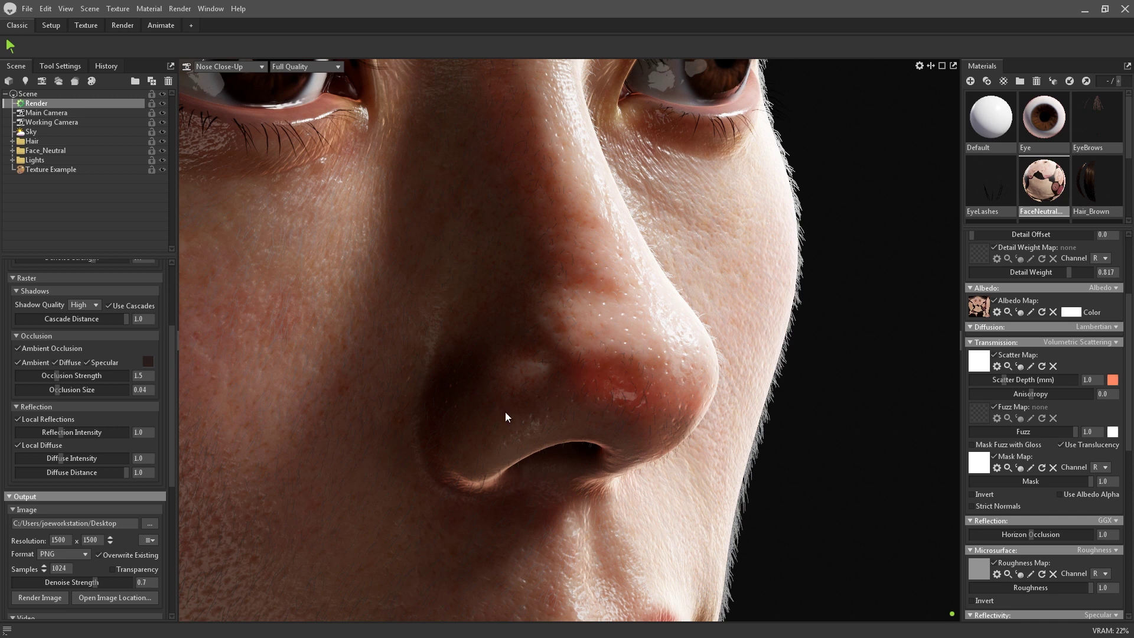
click(229, 66)
mouse_move(236, 76)
click(296, 75)
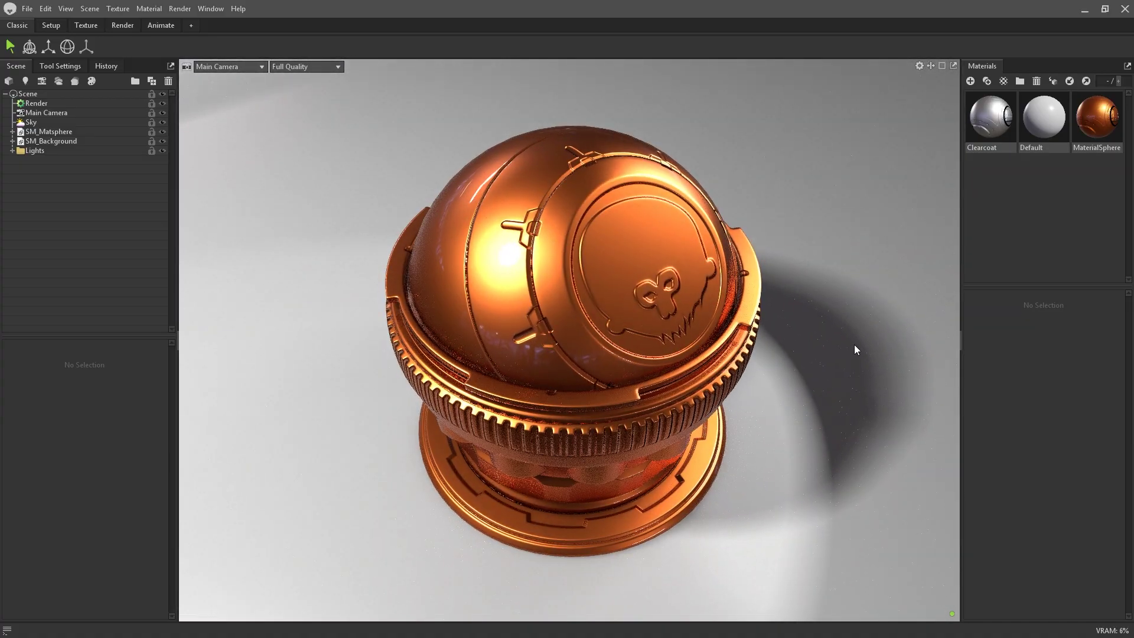
Apply Clearcoat to SM_Matsphere with GGX clearcoat reflection and Roughness clearcoat microsurface.
drag(997, 136, 134, 135)
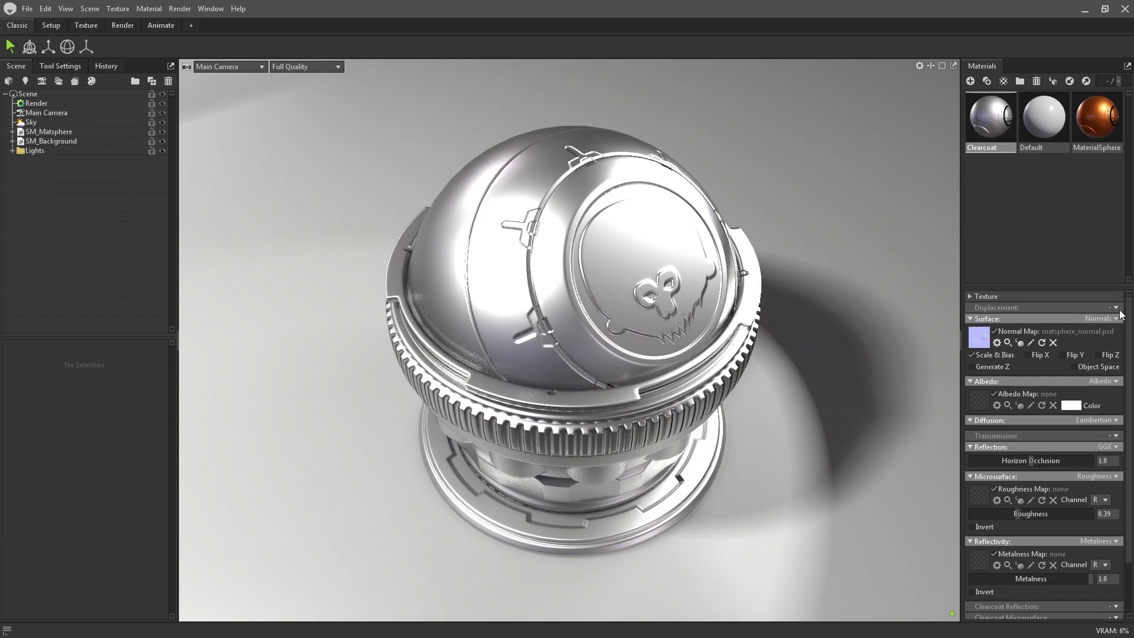
drag(1129, 309, 1130, 367)
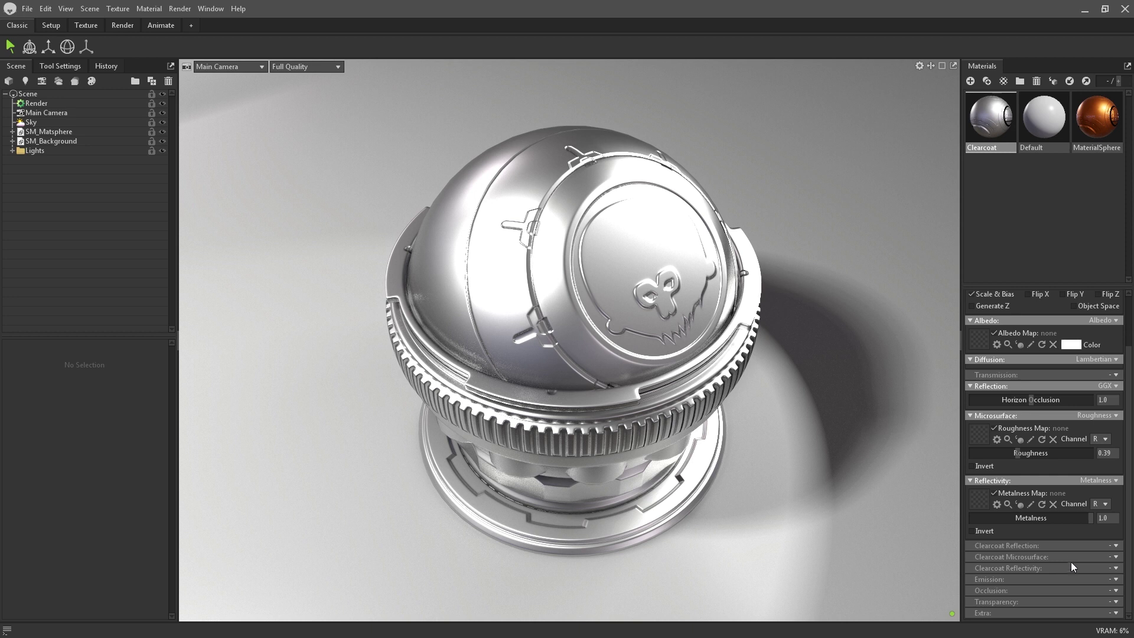
click(1117, 546)
click(1114, 570)
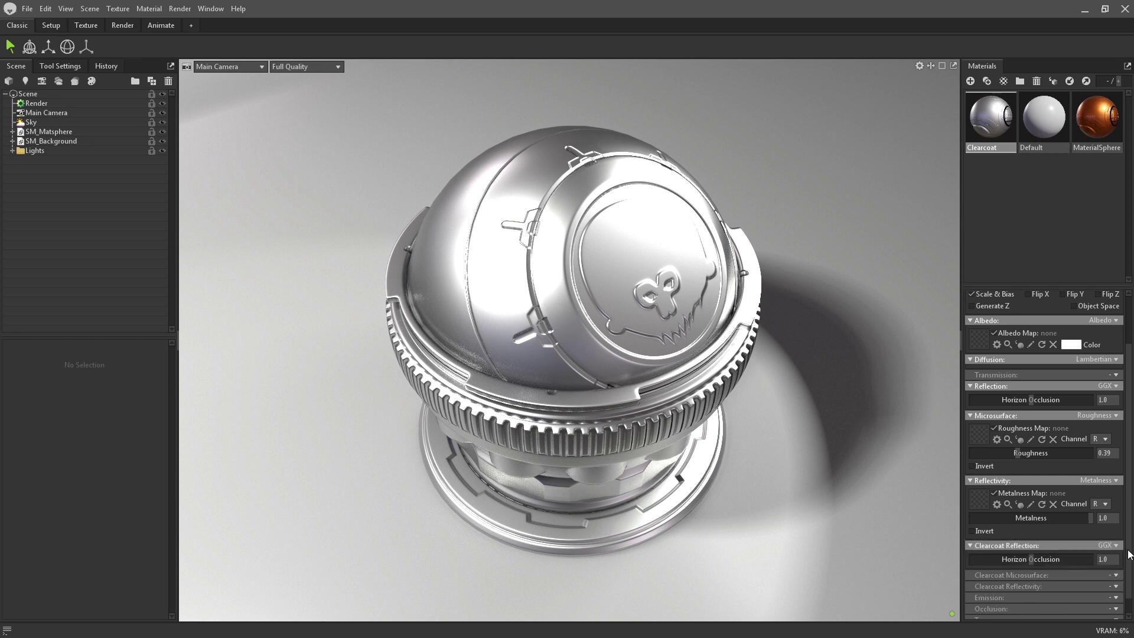
click(1115, 557)
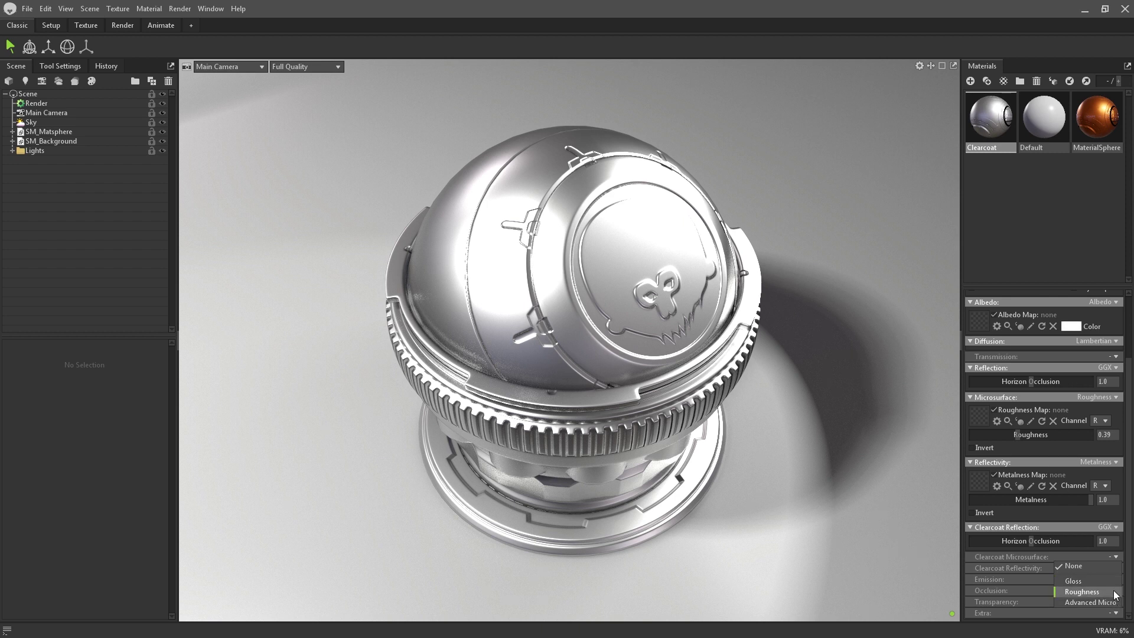
click(1082, 592)
scroll(1123, 588, down, 2)
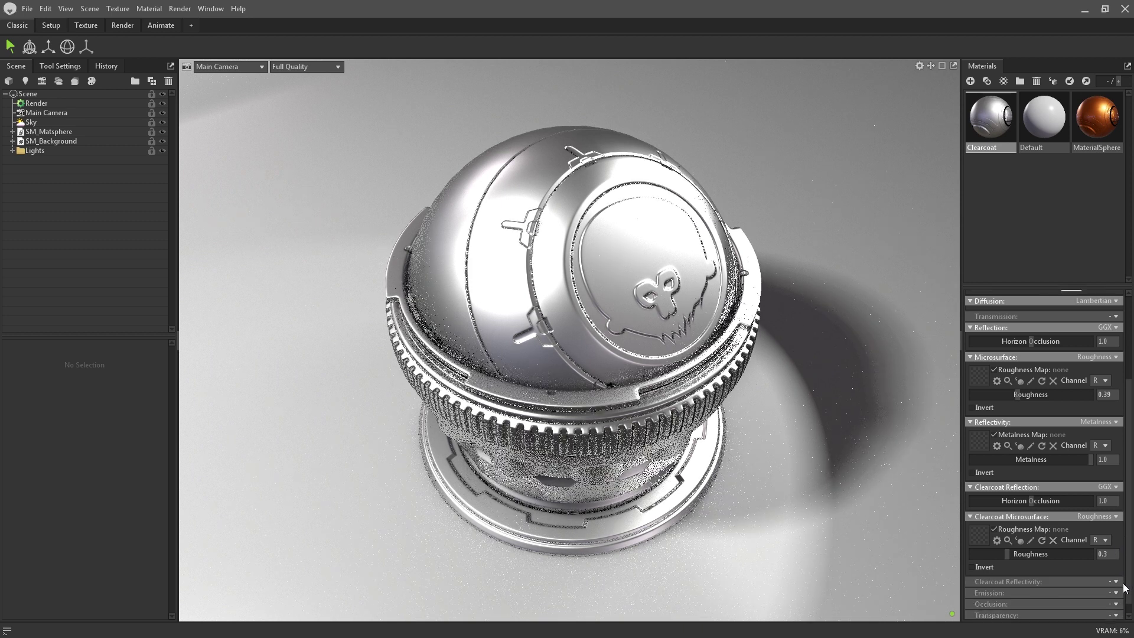
Load TX_Flakes.png as the Clearcoat material's clearcoat roughness map.
click(981, 528)
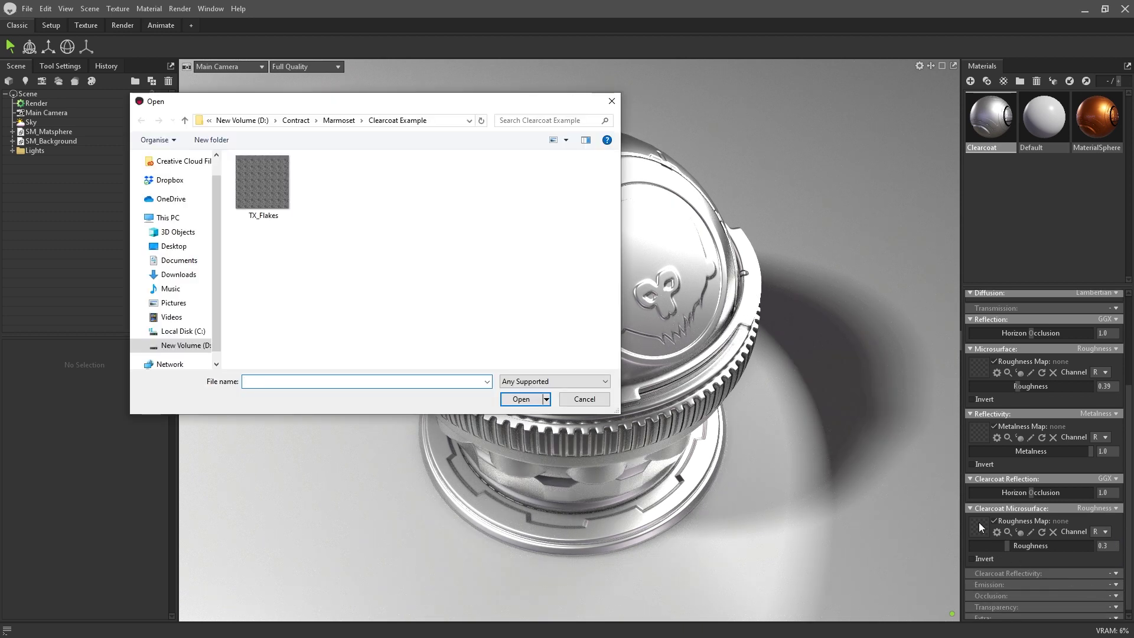
click(282, 186)
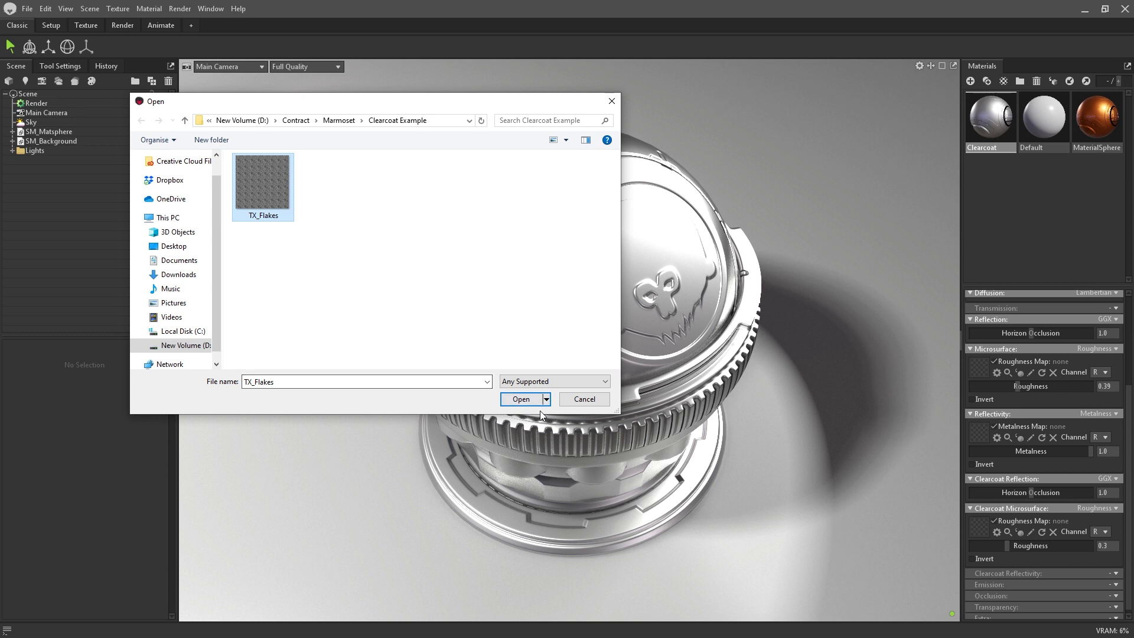
click(521, 400)
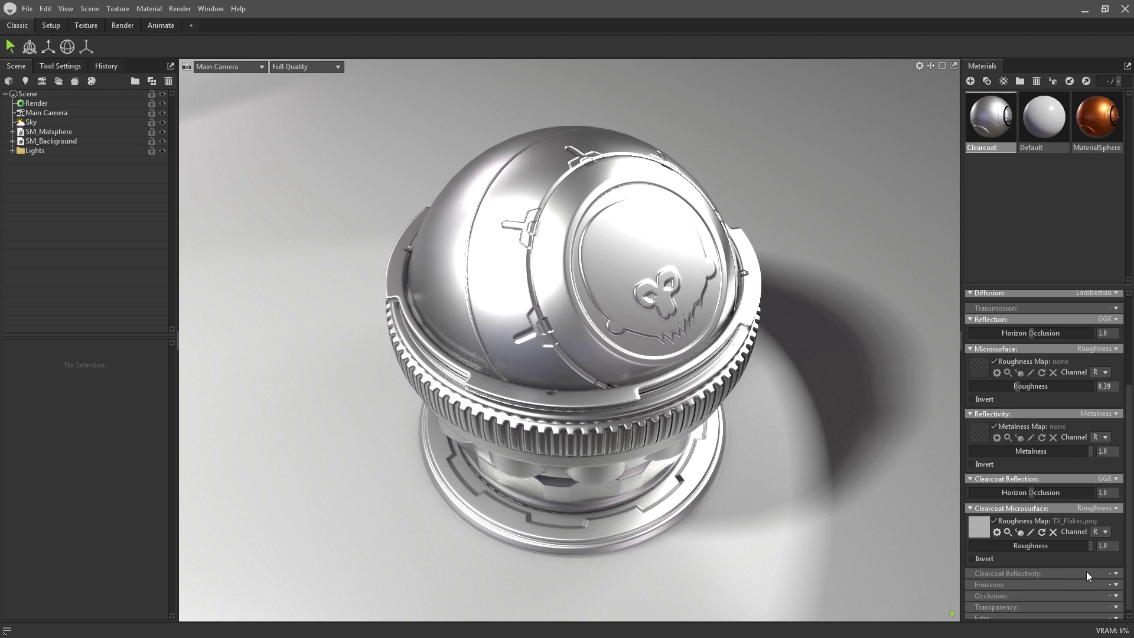
click(1114, 574)
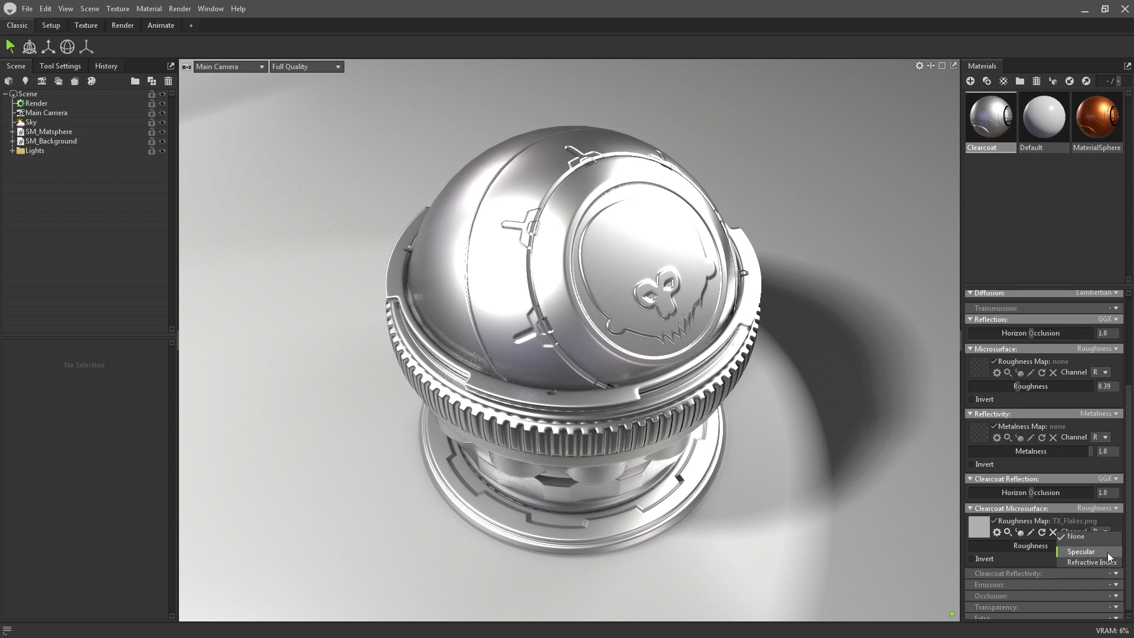
Set clearcoat reflectivity to Specular with intensity 0.6 and Fresnel 0.5.
click(1105, 552)
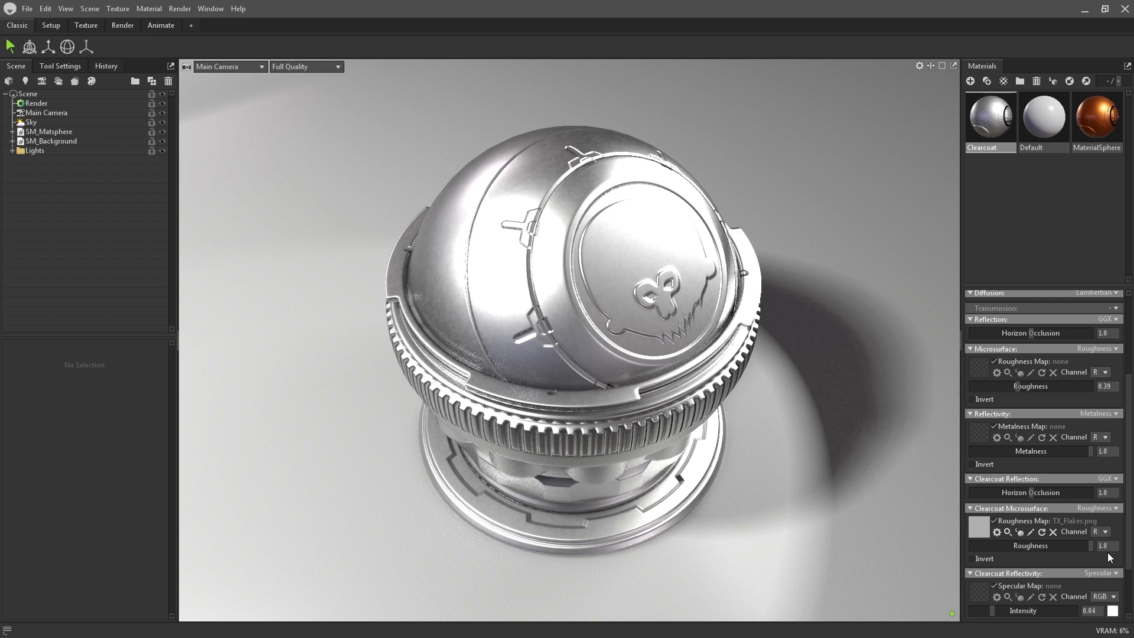
drag(1130, 535, 1125, 574)
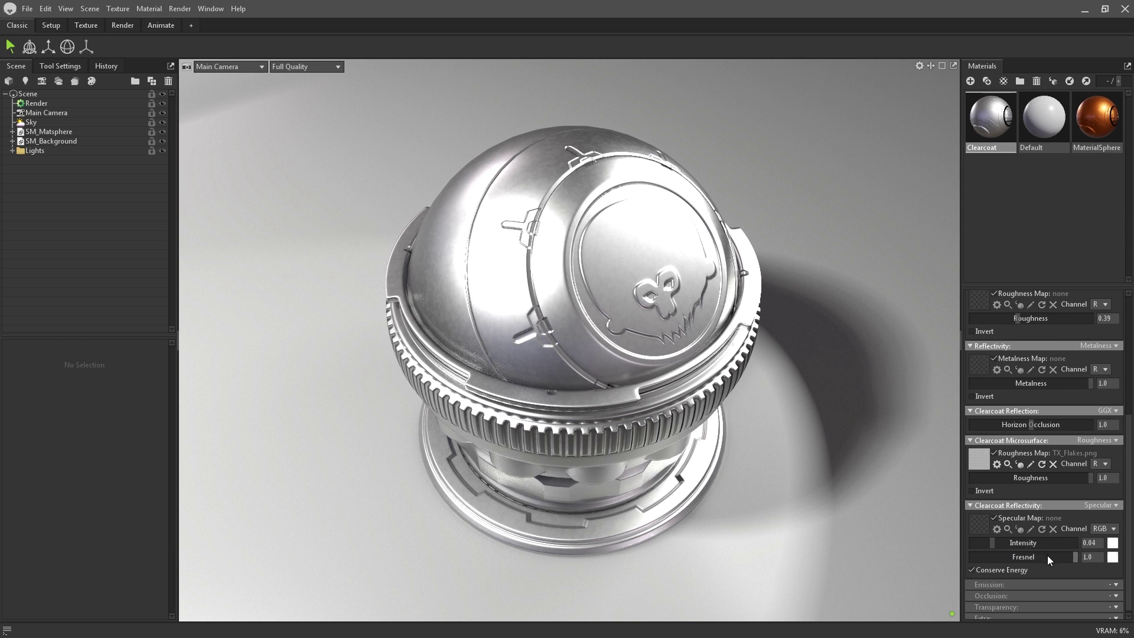
click(1102, 543)
key(BackSpace)
key(BackSpace)
text(6)
key(Return)
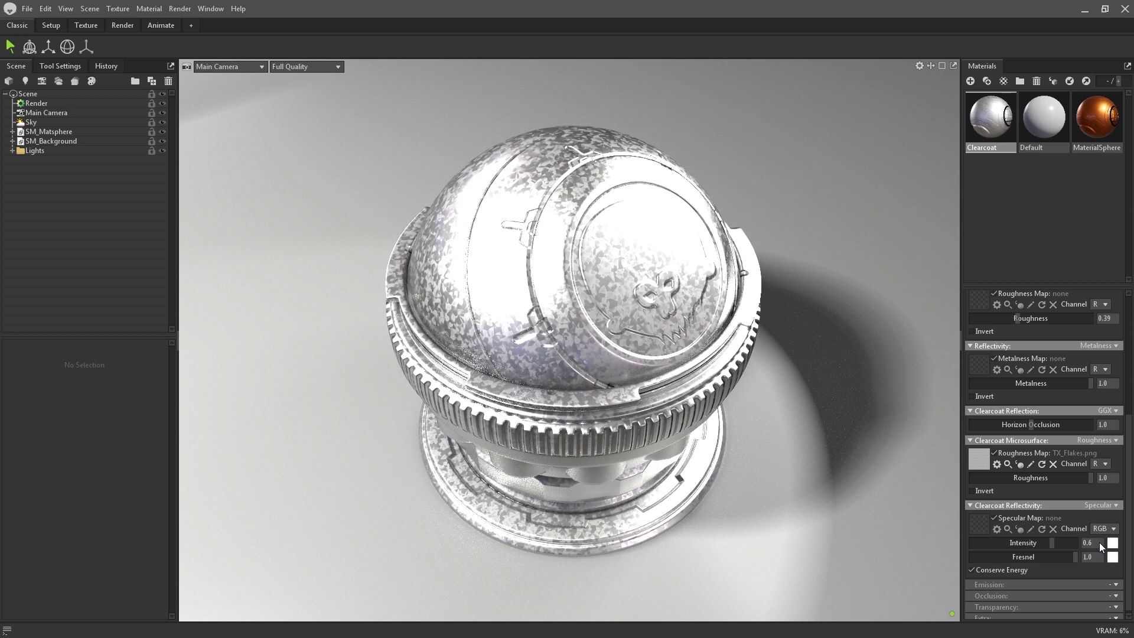
click(1097, 556)
Tint the clearcoat intensity red and the Fresnel light orange.
click(1113, 544)
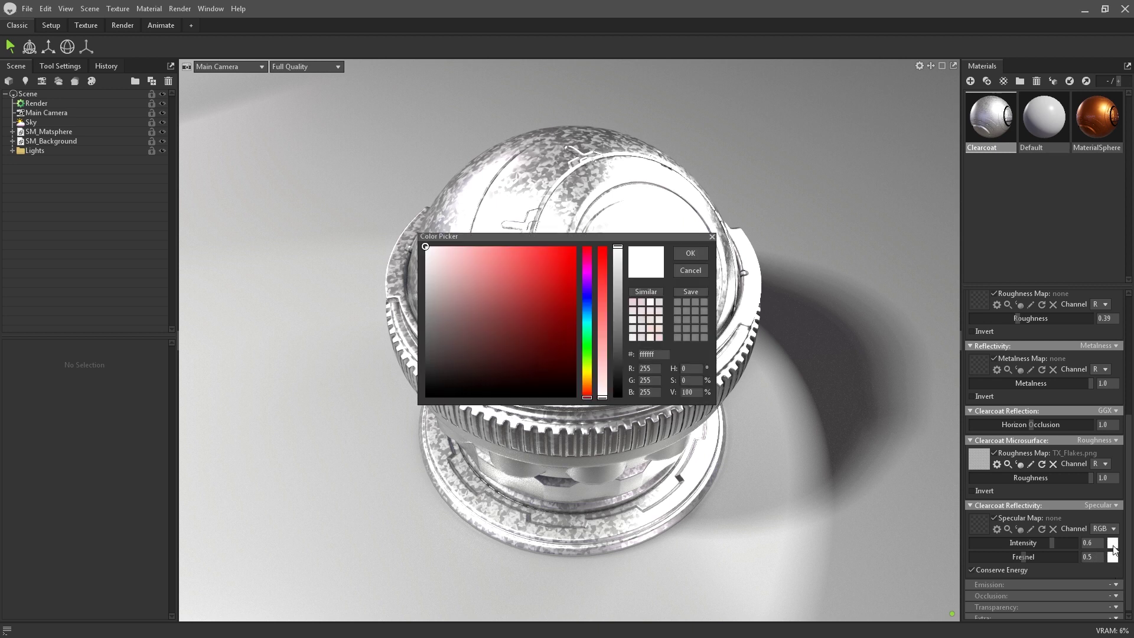
drag(528, 301, 529, 242)
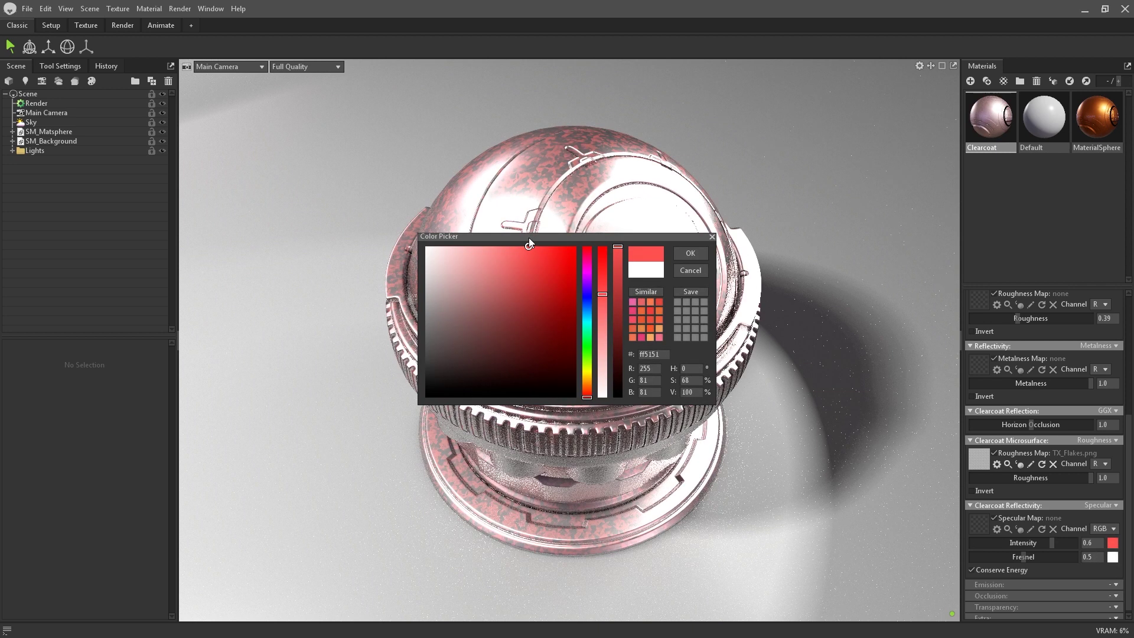
click(687, 254)
click(1112, 557)
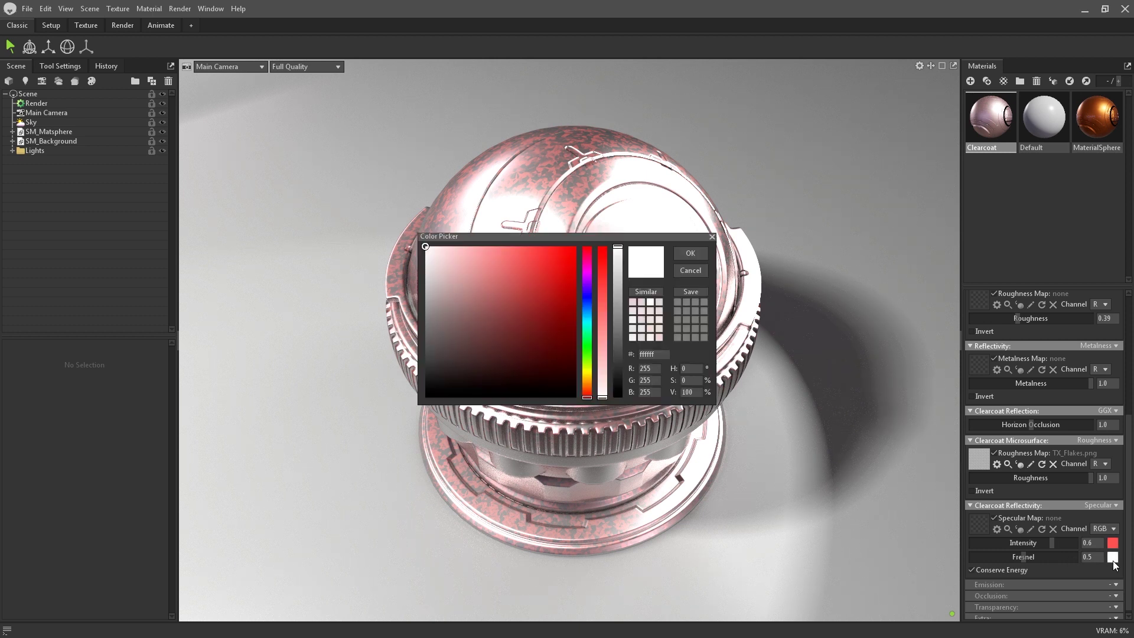
drag(591, 394, 589, 387)
click(520, 278)
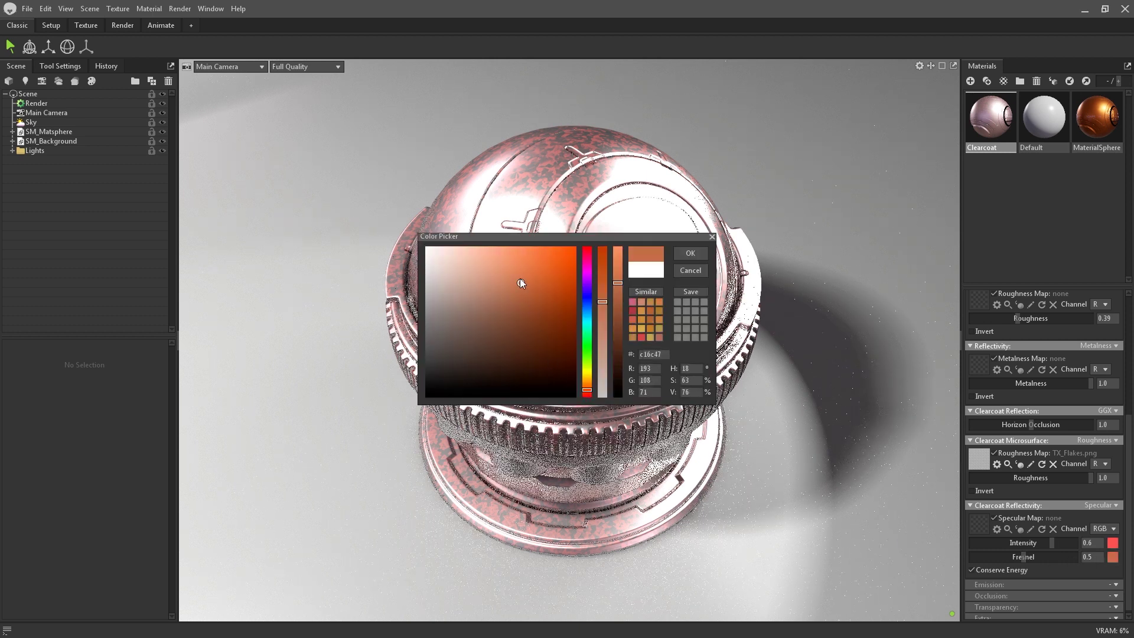
click(696, 252)
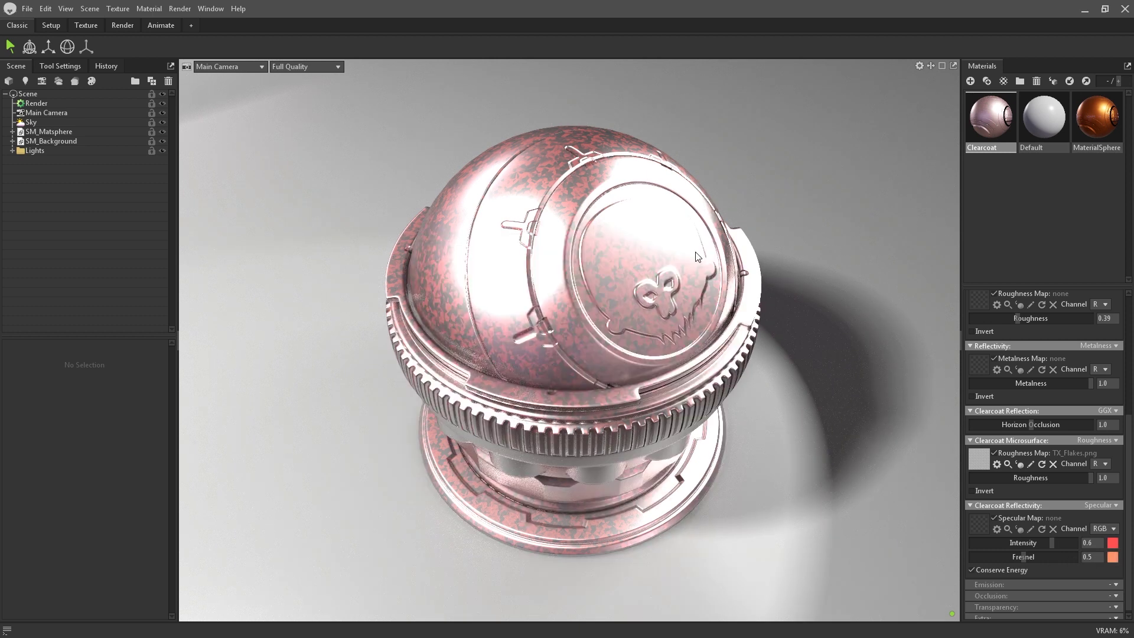
click(1106, 505)
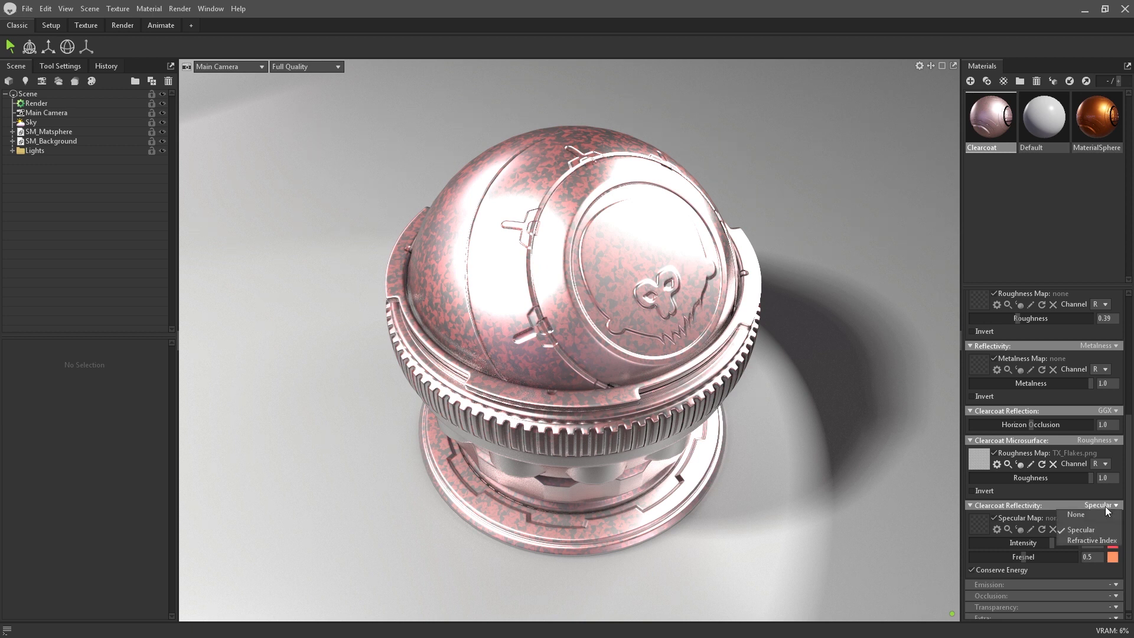
Switch clearcoat reflectivity to Refractive Index at 3.0 and enable viewport ray tracing.
click(1094, 541)
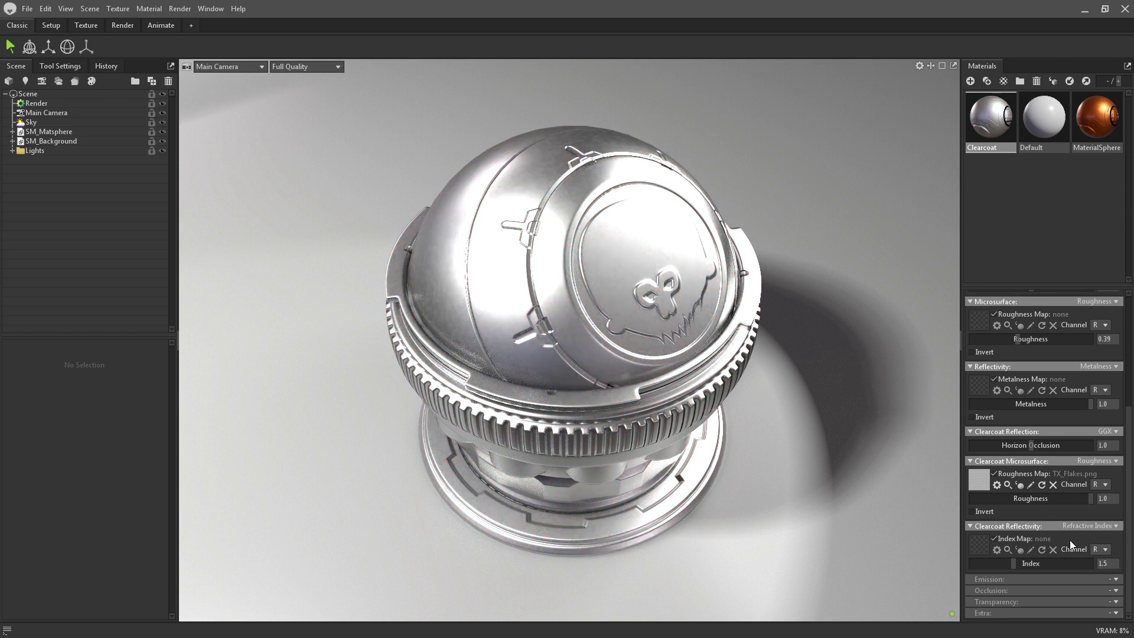
click(136, 104)
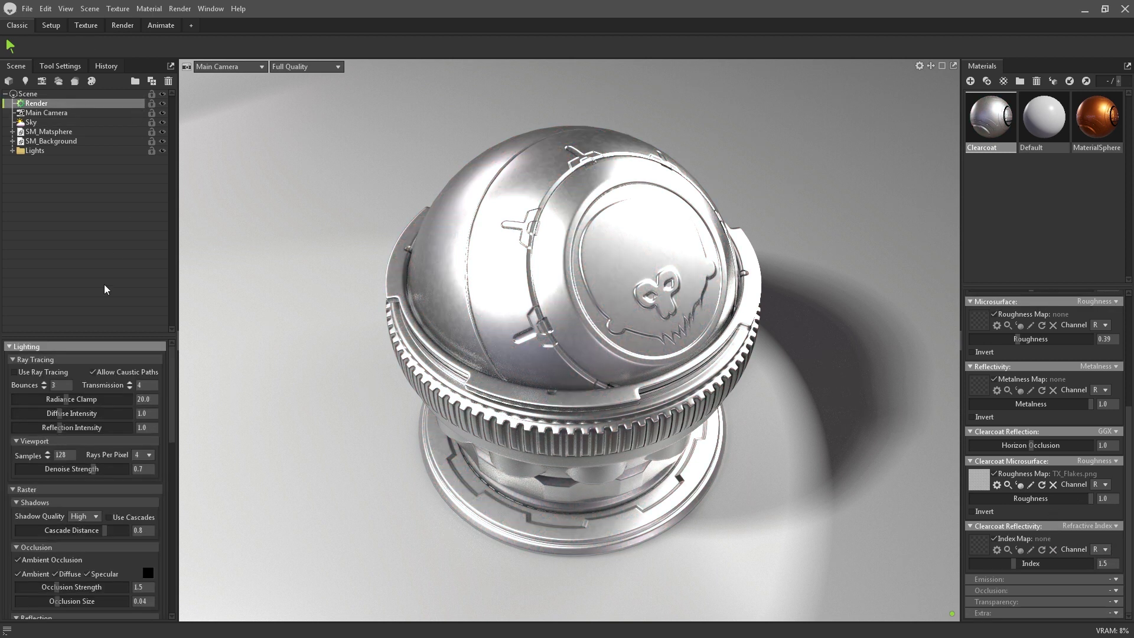
click(52, 371)
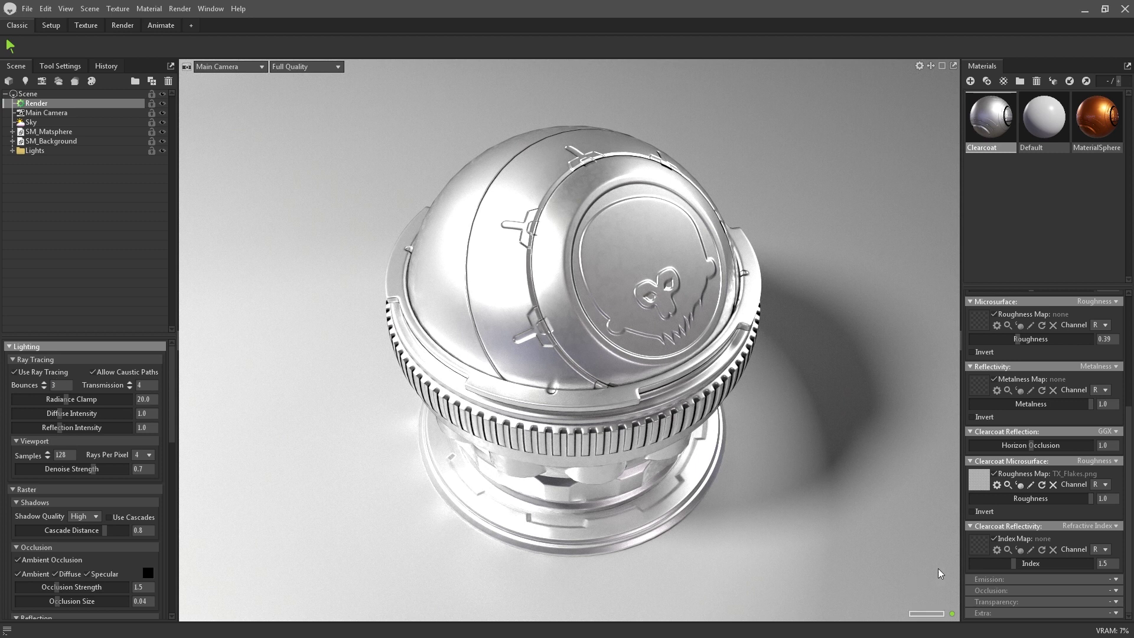
click(1107, 565)
text(3)
key(Return)
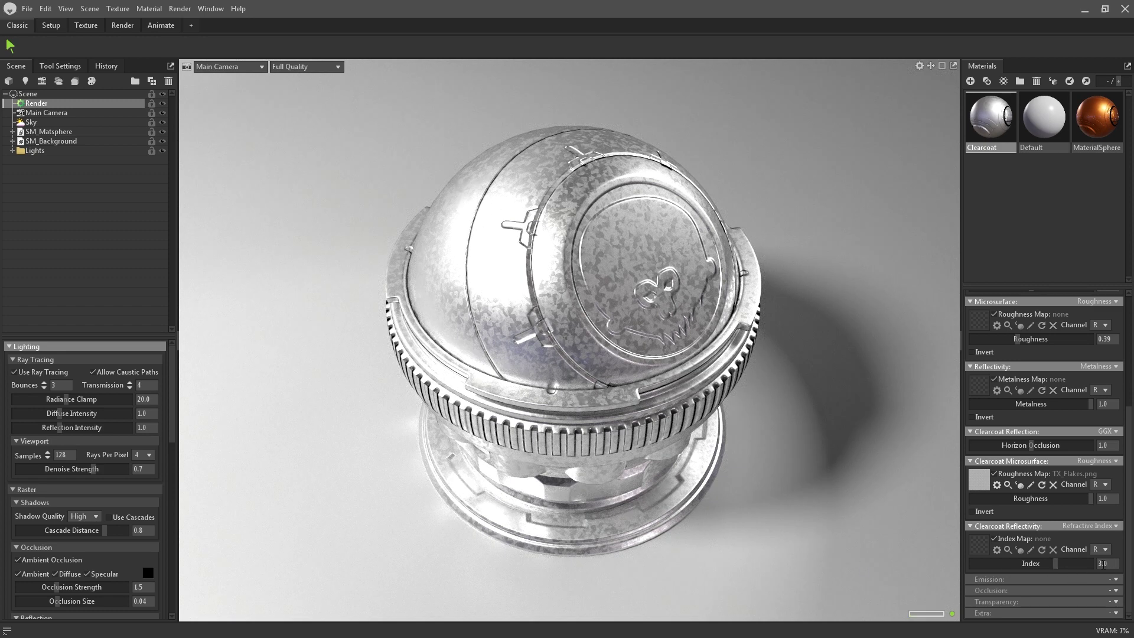
Raise the clearcoat index to 5.0, turn ray tracing off, and orbit the sphere.
click(1111, 566)
text(5)
key(Return)
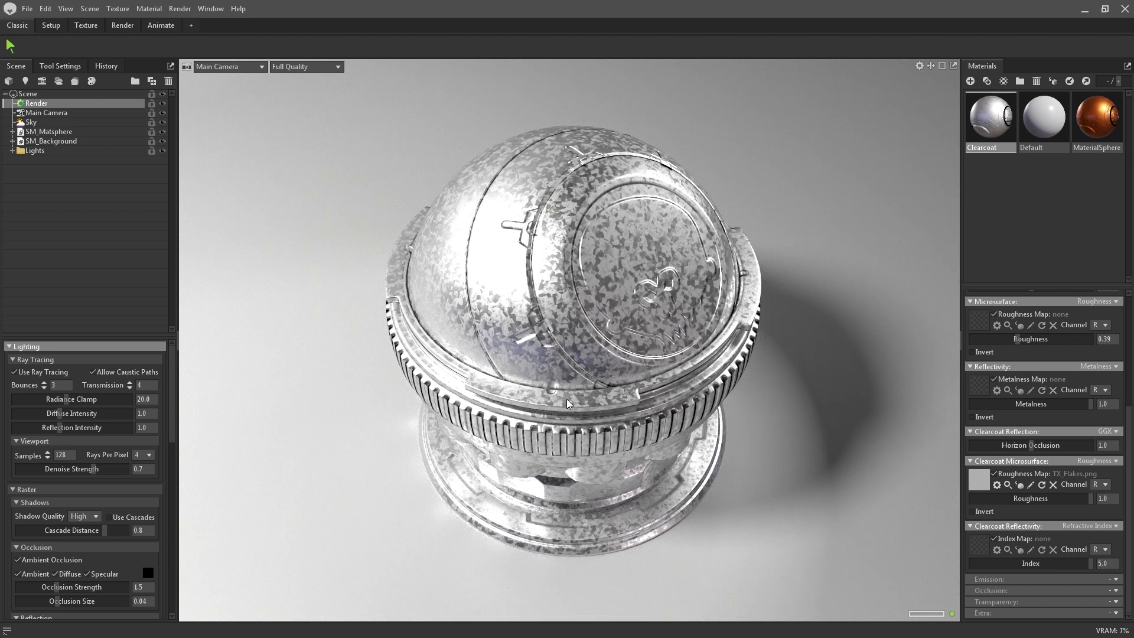
click(69, 371)
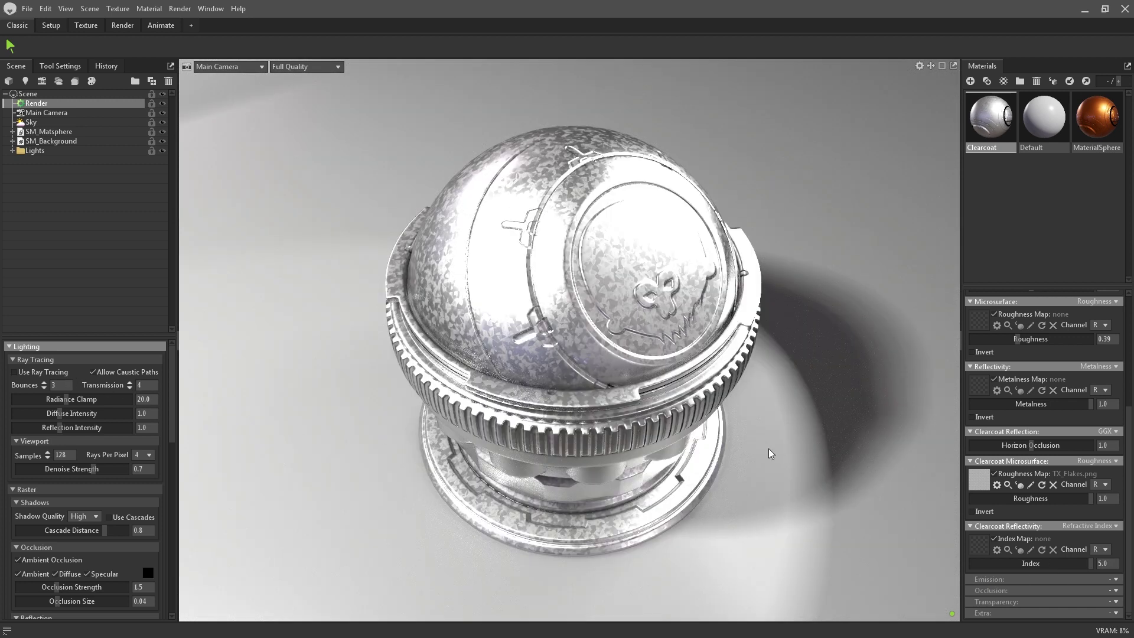
drag(843, 408, 750, 432)
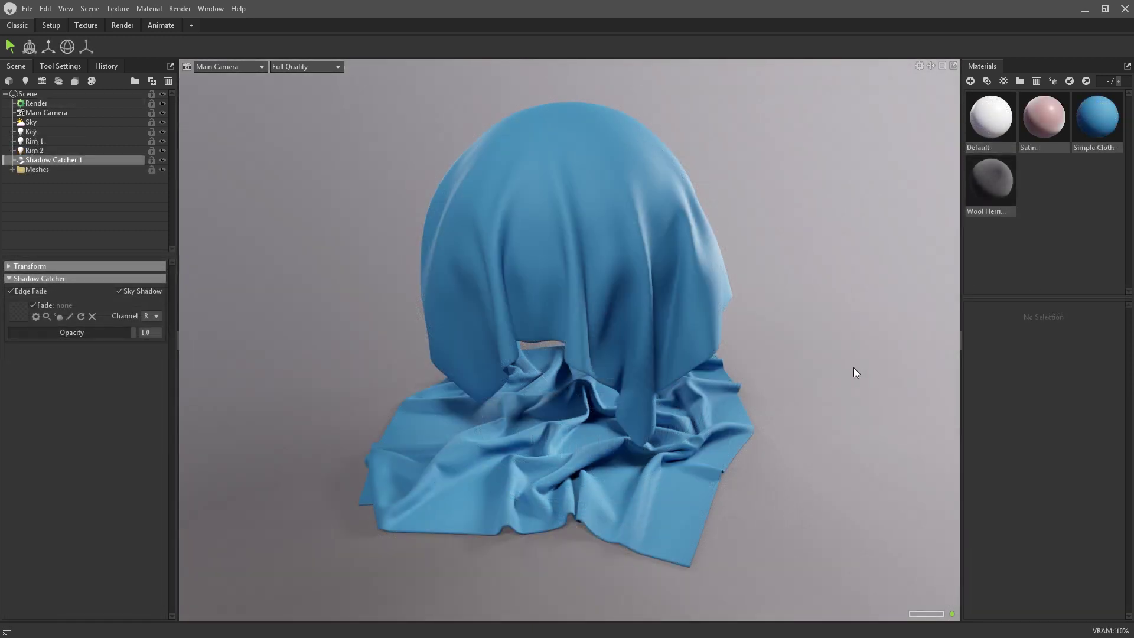
Change the Simple Cloth material's diffusion from Lambertian to Microfiber.
click(1102, 136)
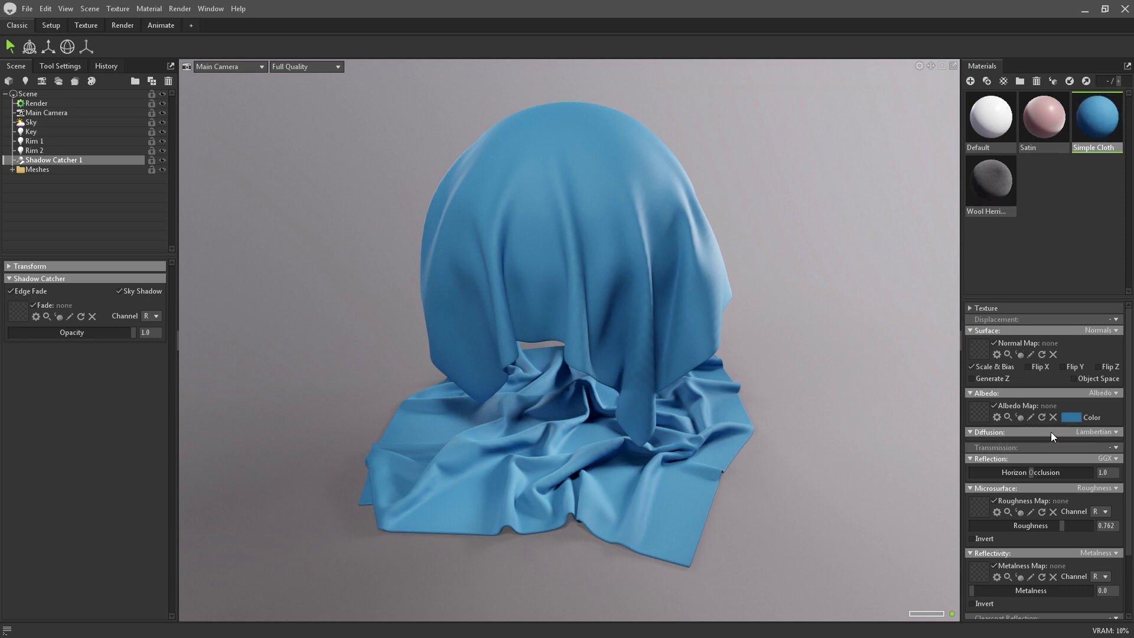
click(1113, 435)
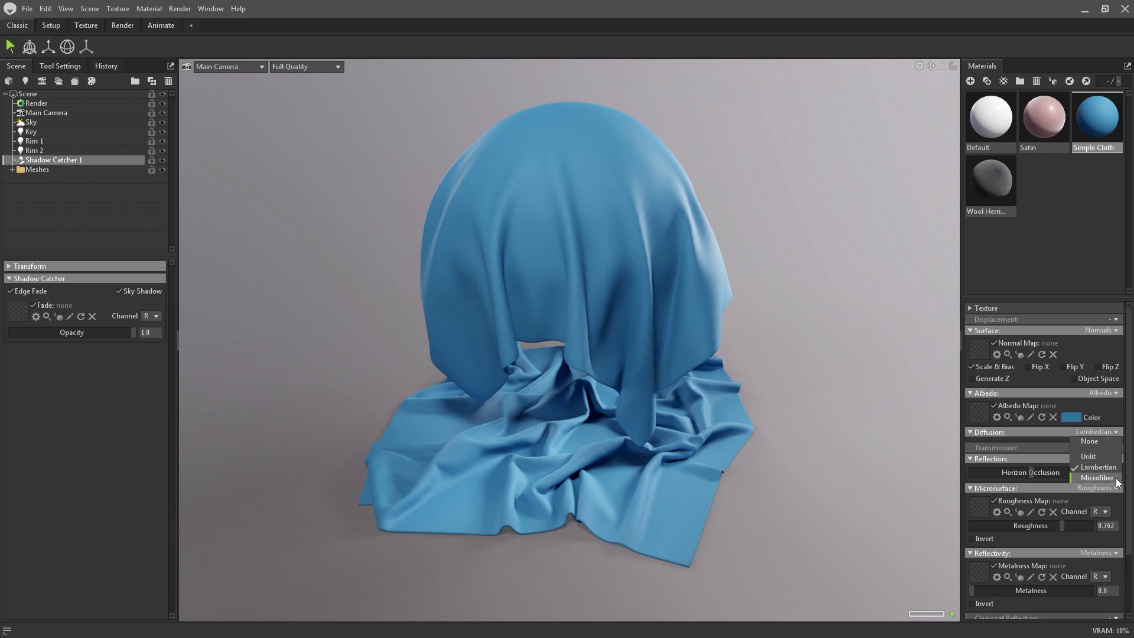
click(1097, 478)
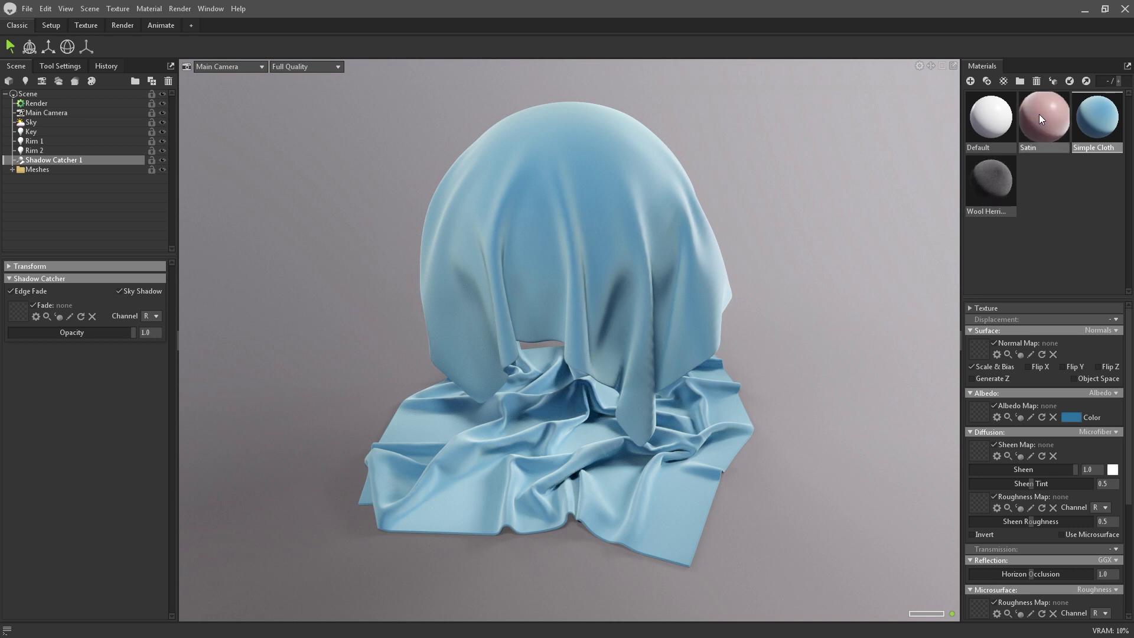
Apply Satin to the upper drape and test Sheen at 0, then return it to 1.0.
drag(1040, 115, 664, 226)
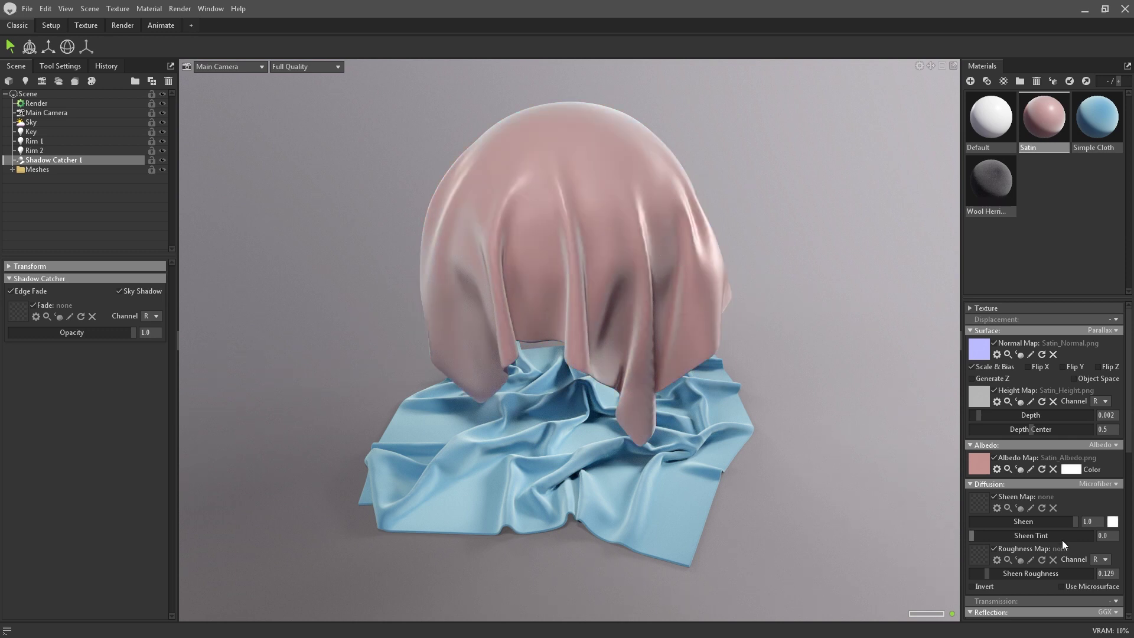
click(1092, 522)
key(BackSpace)
key(BackSpace)
key(BackSpace)
text(0)
key(Return)
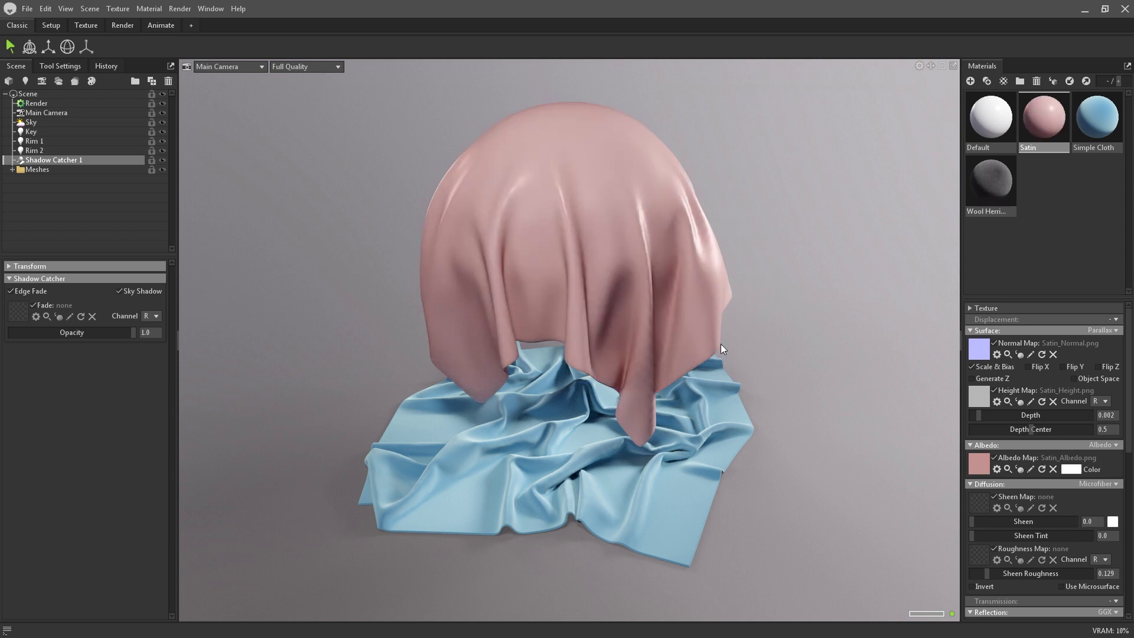
click(1093, 521)
key(BackSpace)
key(BackSpace)
key(BackSpace)
text(1)
key(Return)
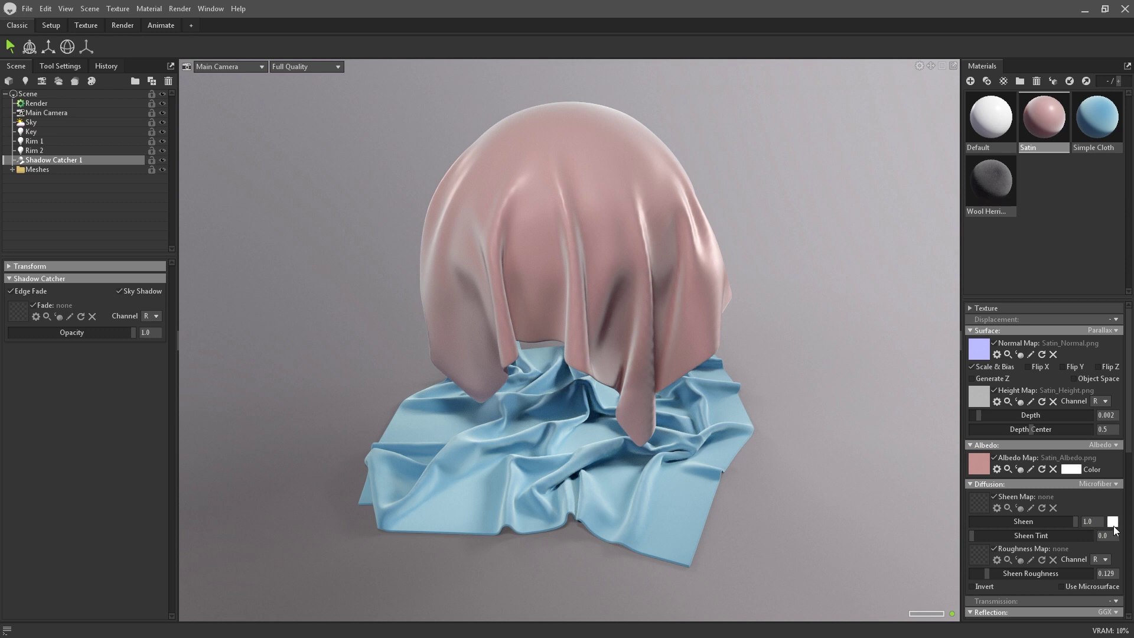
Try a blue sheen colour, then set the sheen colour back to white.
click(1114, 523)
click(587, 296)
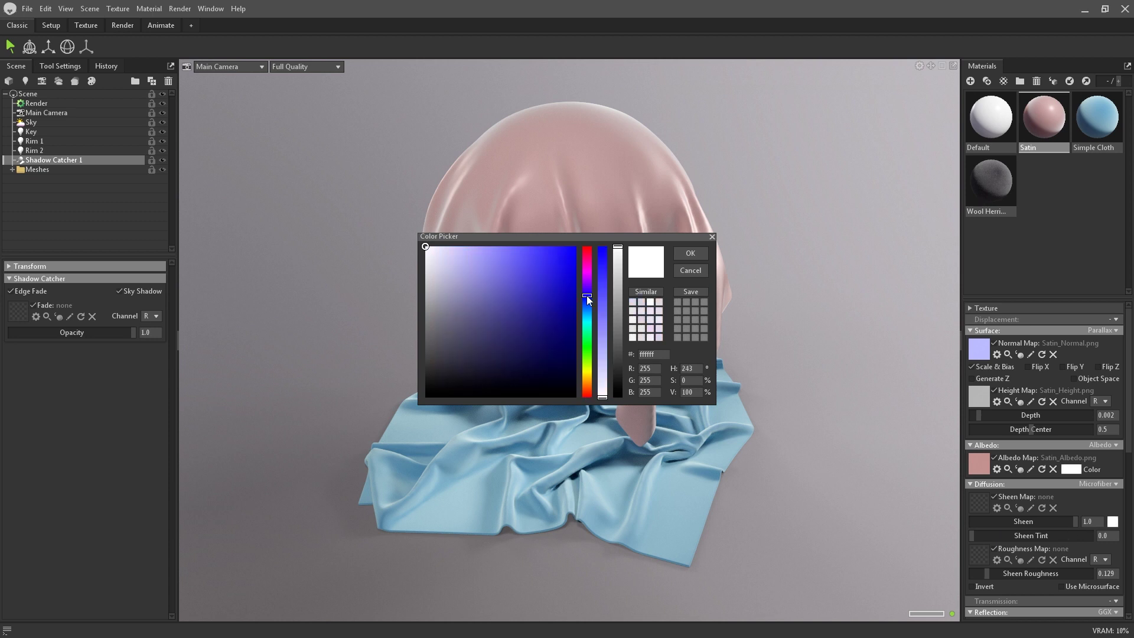
click(554, 248)
click(693, 254)
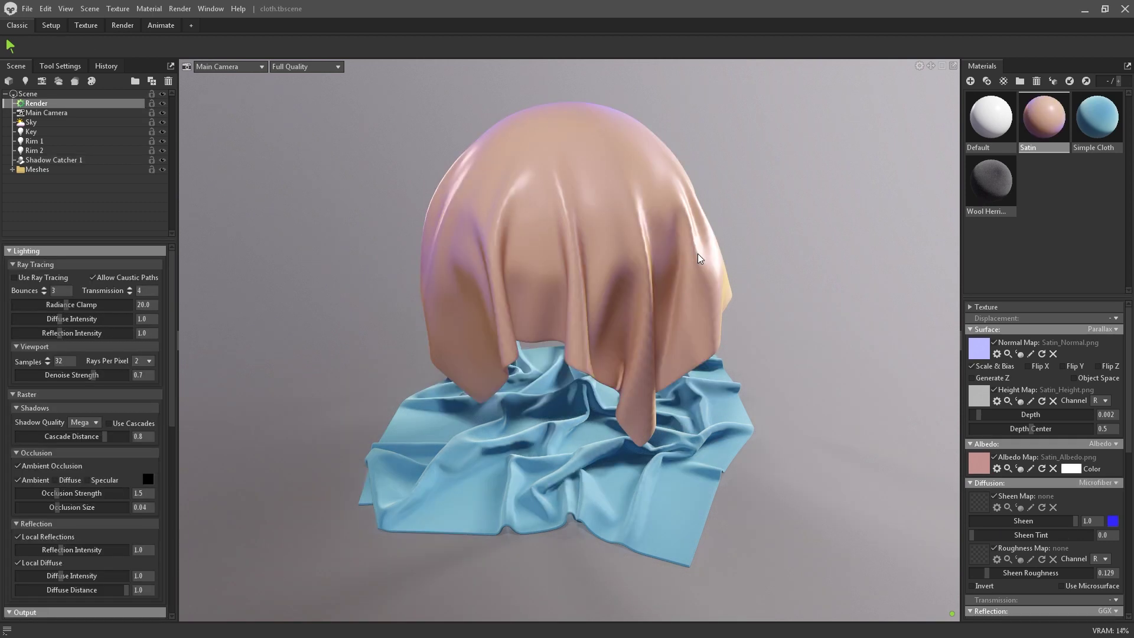
click(1113, 522)
click(420, 238)
click(693, 254)
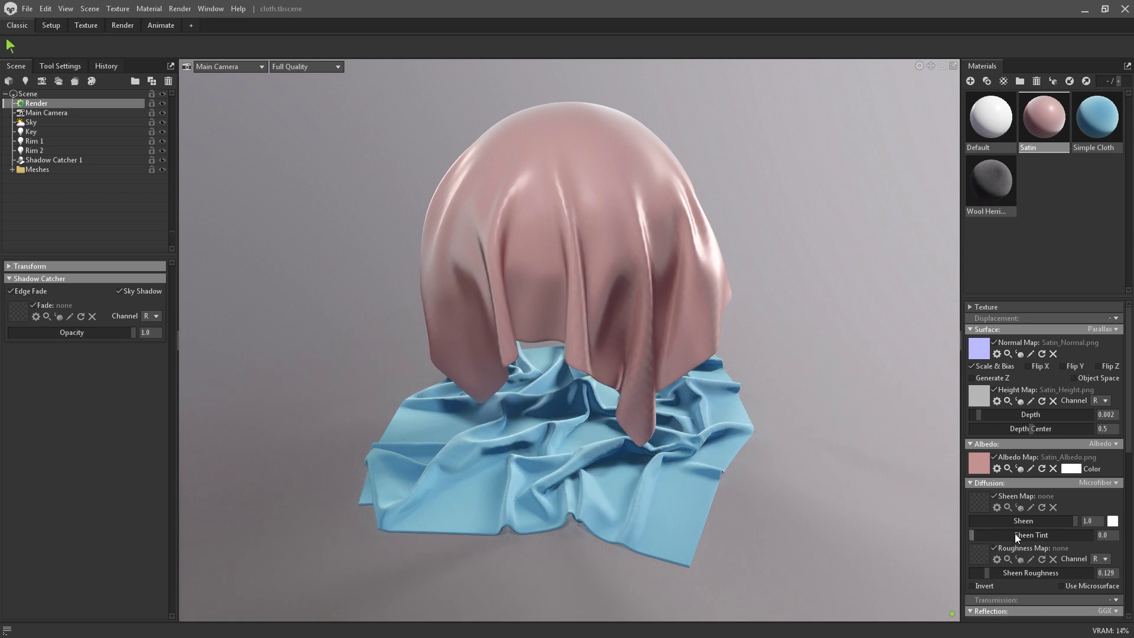
Raise Sheen Tint to 1.0, then reset it to 0.0.
drag(1078, 539, 1108, 534)
text(0)
key(Return)
Preview Wool Herringbone on both cloths, toggle its Height and Sheen Maps, then reapply Simple Cloth.
drag(998, 195, 650, 252)
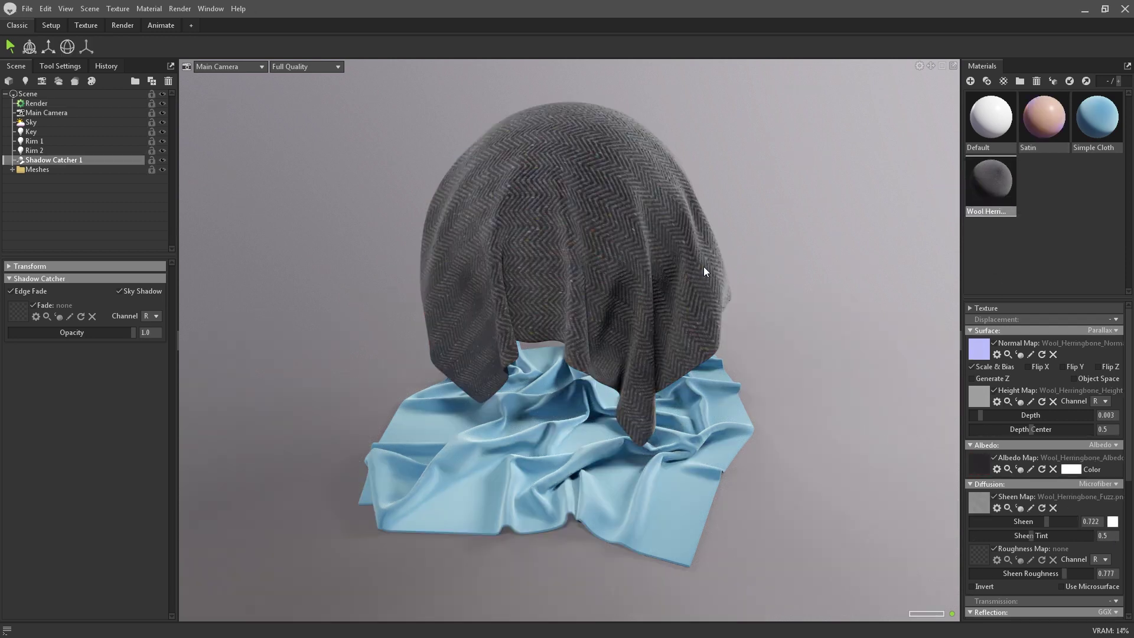
drag(992, 183, 574, 436)
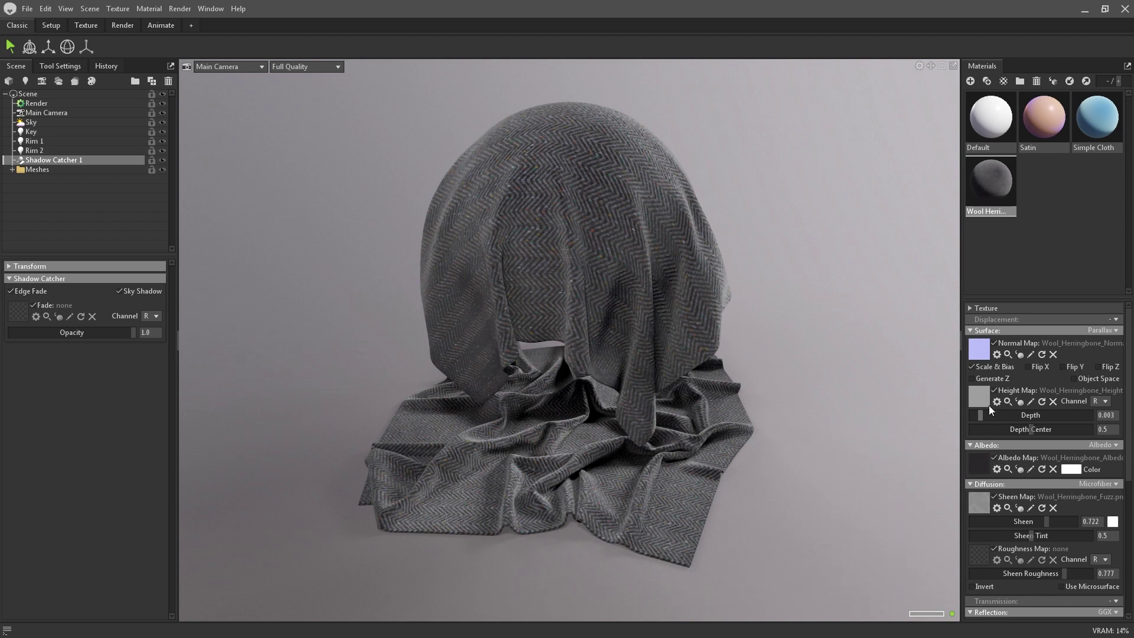
click(995, 391)
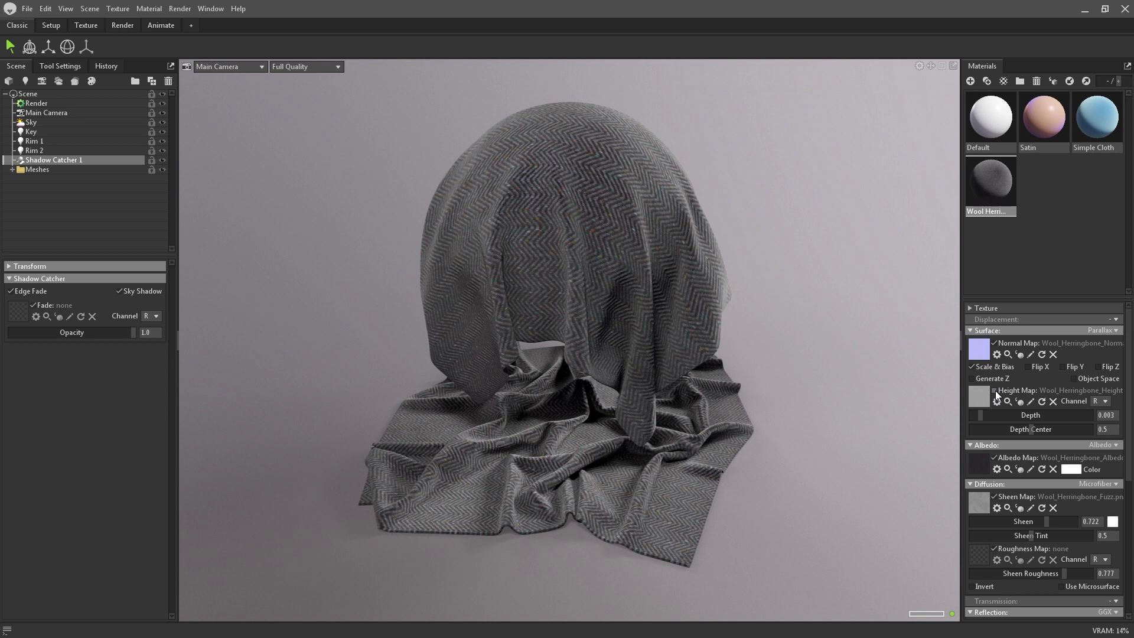
click(995, 391)
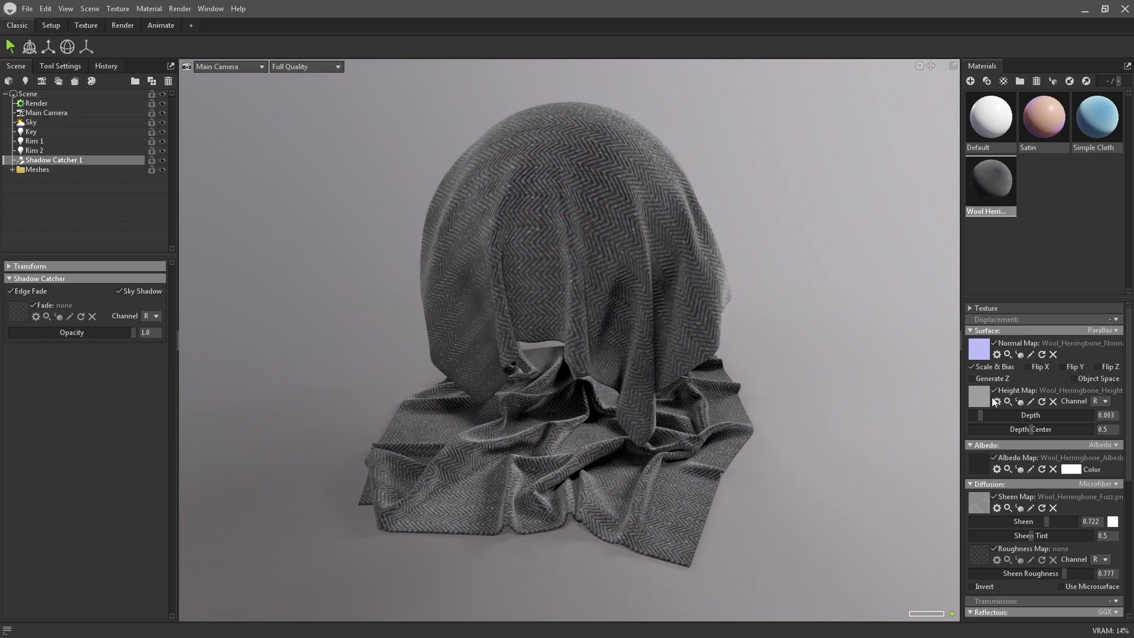
click(993, 496)
click(993, 496)
drag(1099, 127, 585, 456)
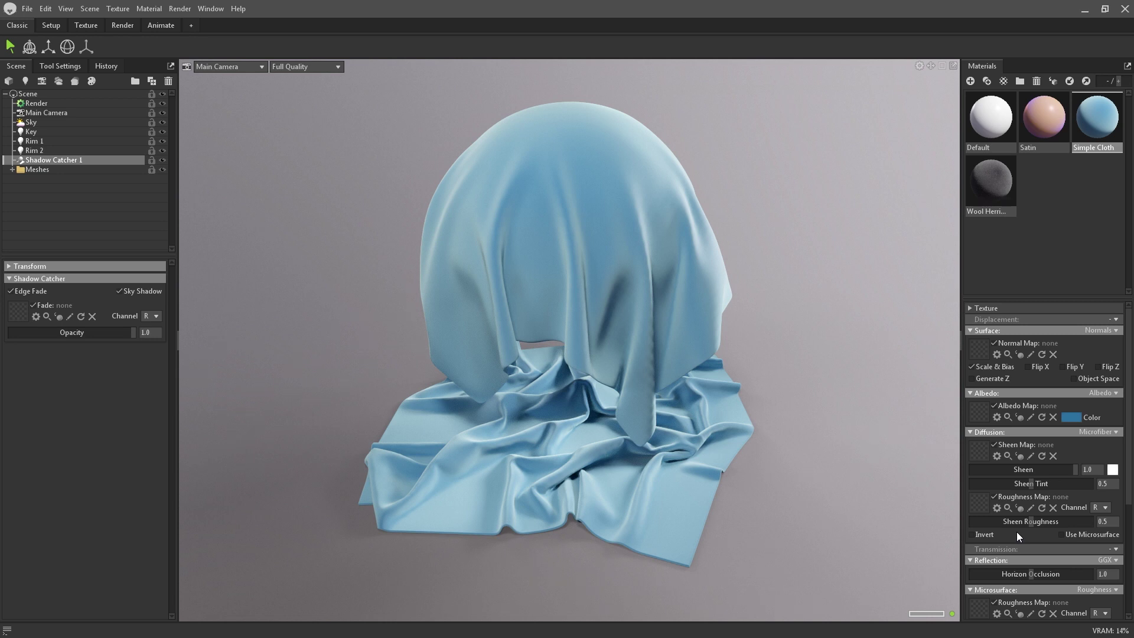
drag(1029, 520, 1093, 527)
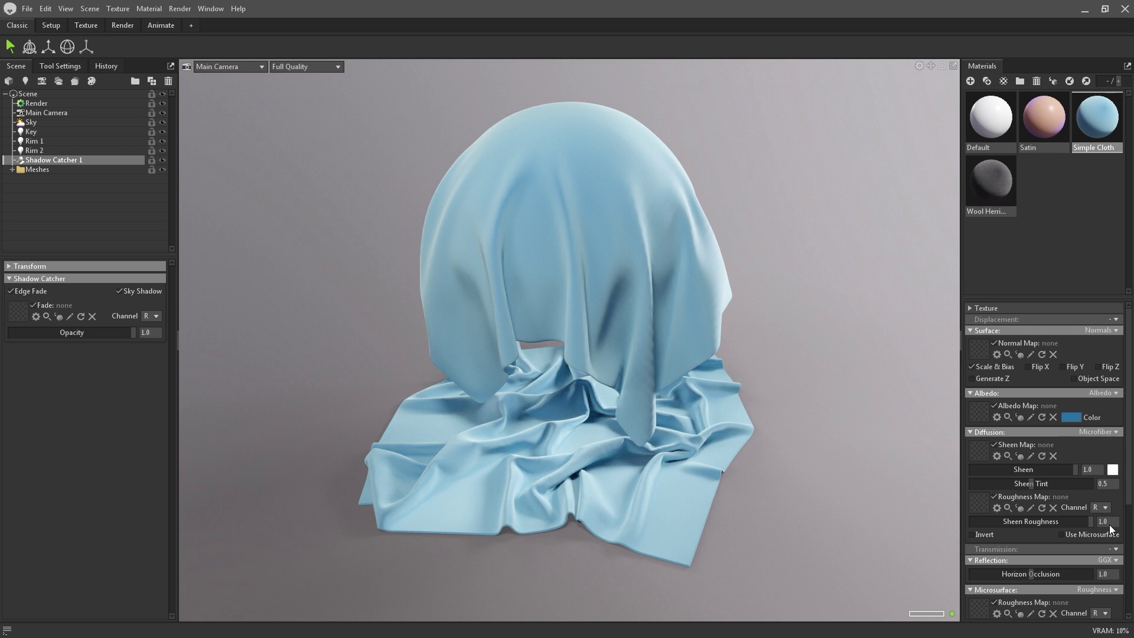
click(1110, 526)
key(BackSpace)
text(1.0)
key(Return)
click(1109, 525)
text(1)
key(BackSpace)
text(0)
key(Return)
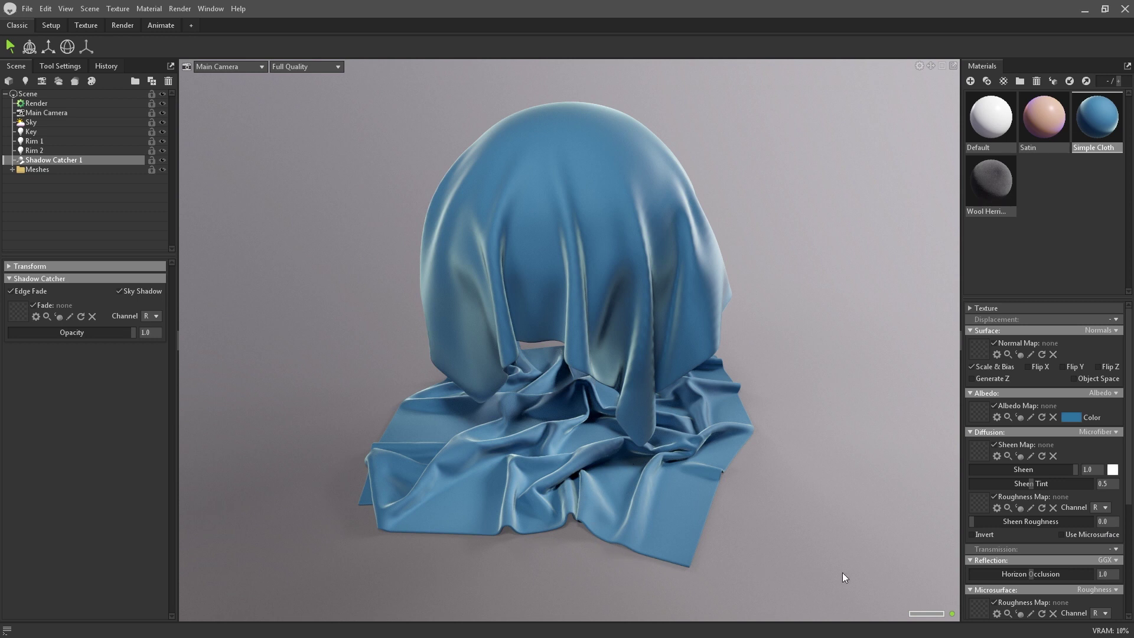
click(1103, 522)
text(0.5)
key(Return)
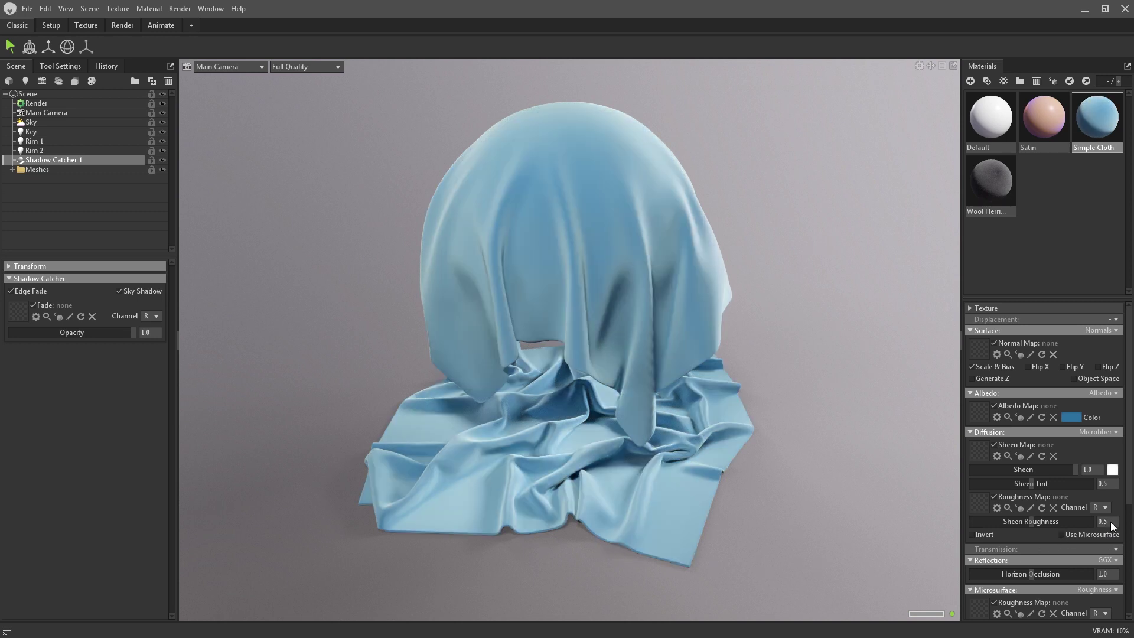
drag(1129, 502, 1112, 591)
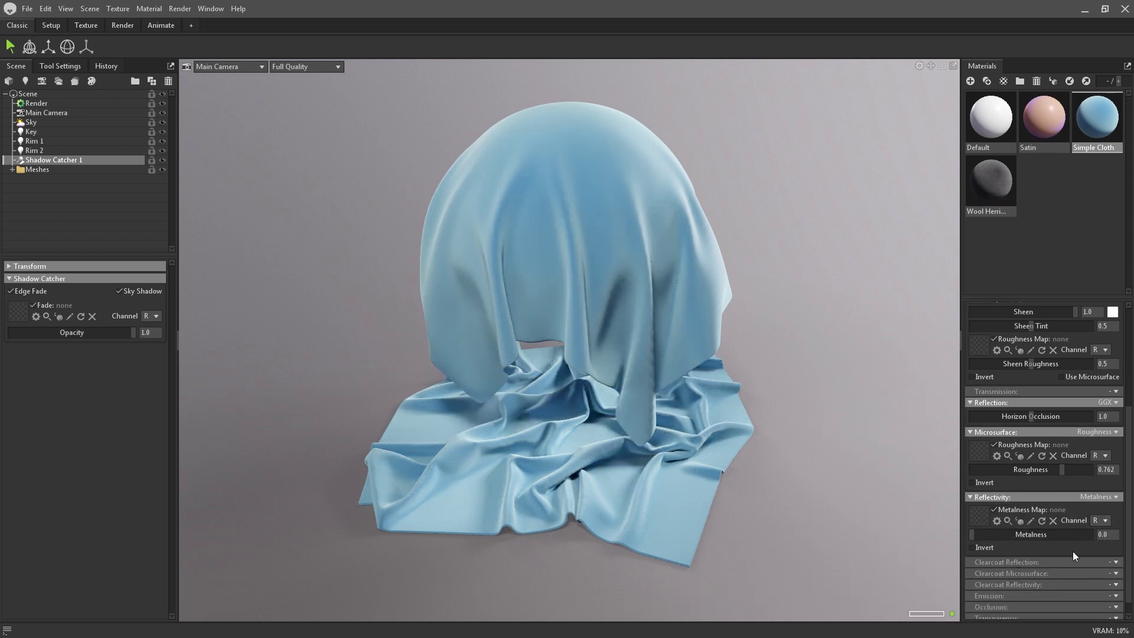
Test a chrome look on Simple Cloth with Metalness 1 and Roughness 0.
click(1117, 535)
text(1)
key(Return)
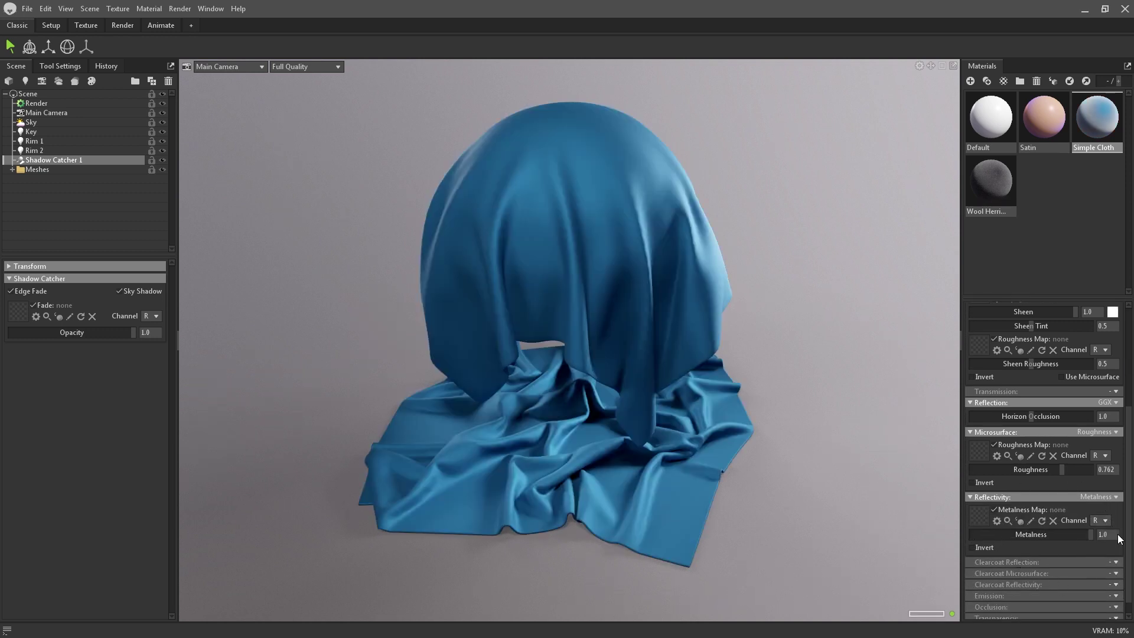
click(1117, 469)
text(0)
key(Return)
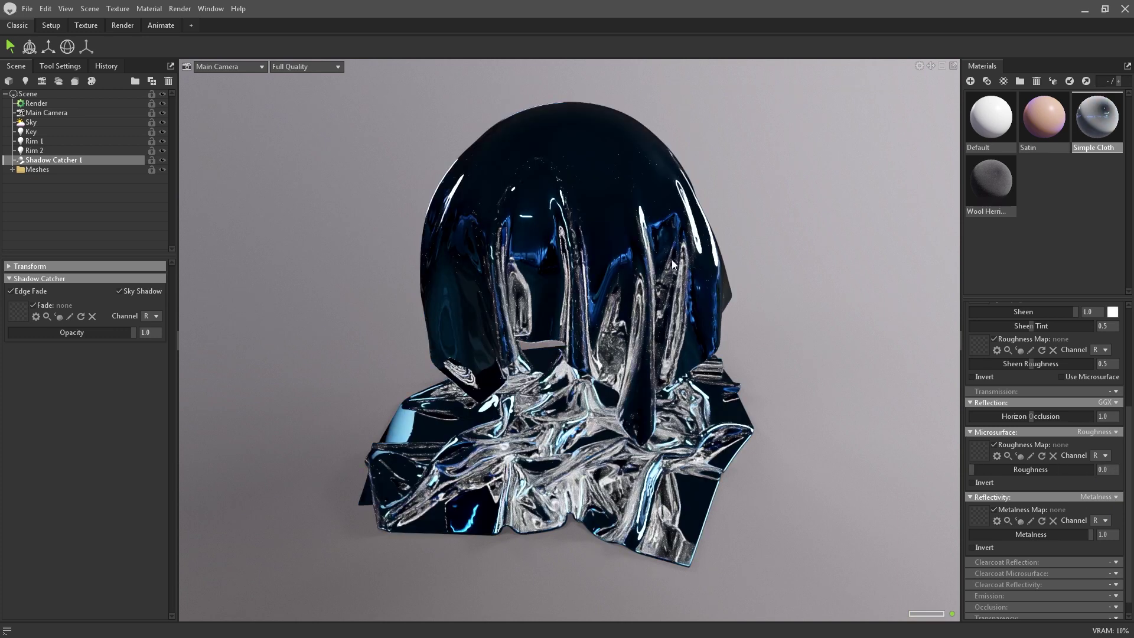
Return Simple Cloth to Metalness 0 and Roughness 0.5.
click(1106, 535)
text(0)
key(Return)
click(1106, 469)
text(0.5)
key(Return)
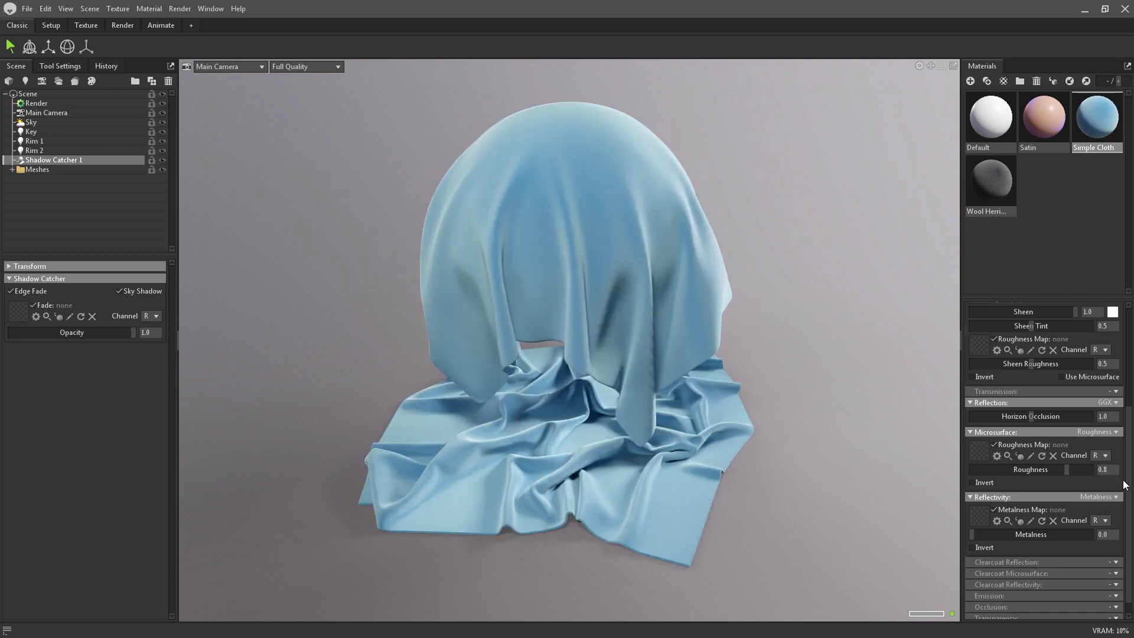
scroll(1039, 472, up, 5)
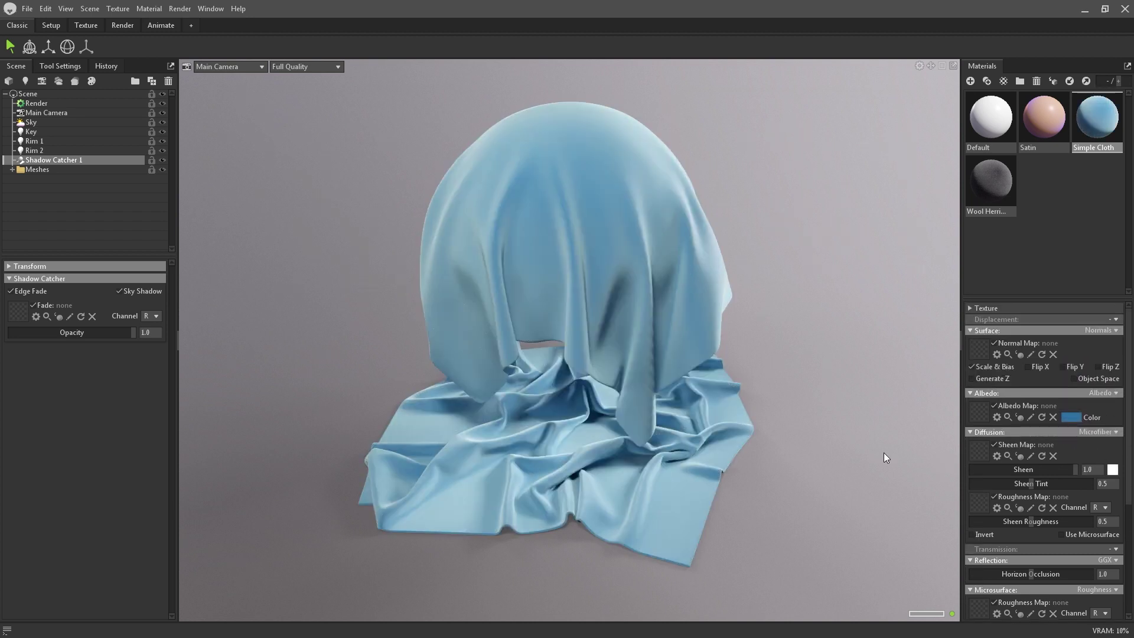